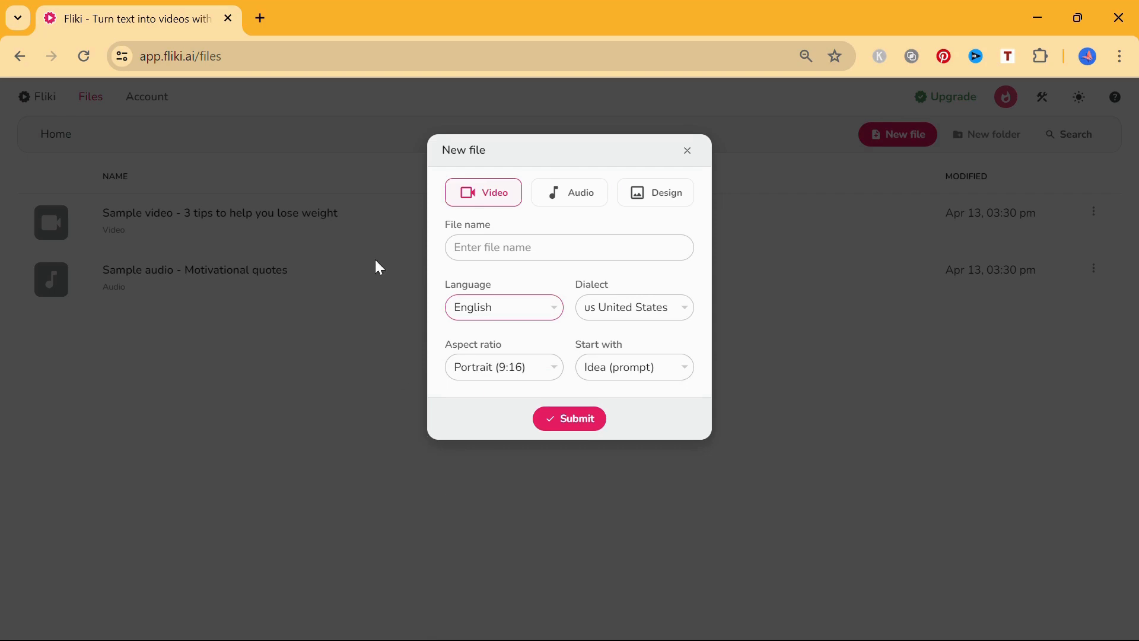
Name the new video file "How to Save Money on Everyday Expenses" and keep English as its language
left_click(490, 248)
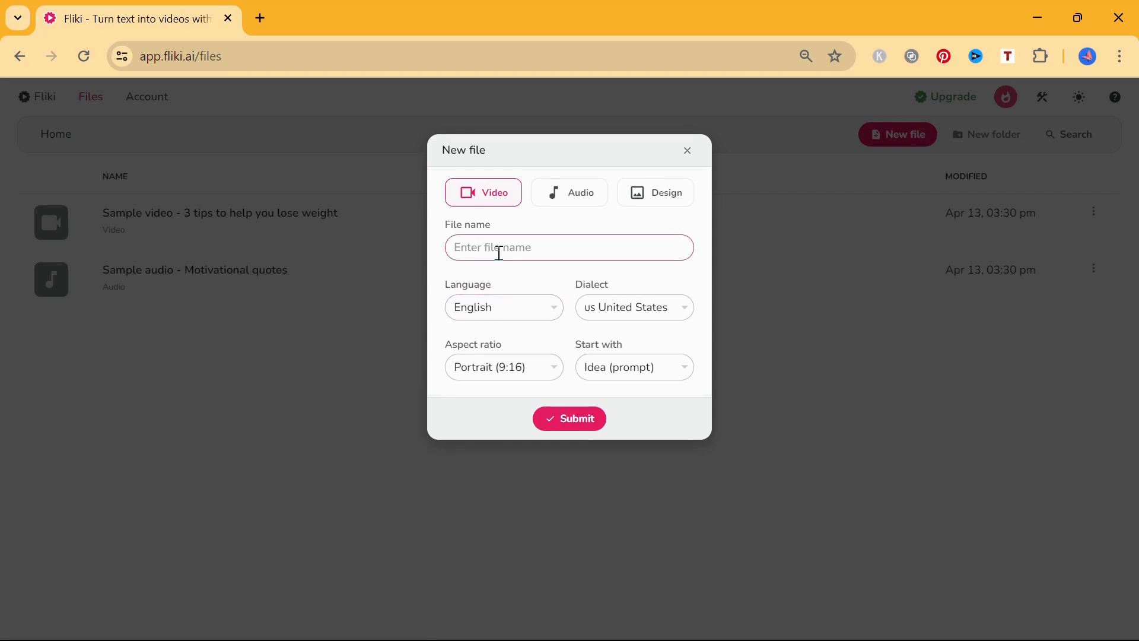
type("How to Save Money on Everyday Expenses")
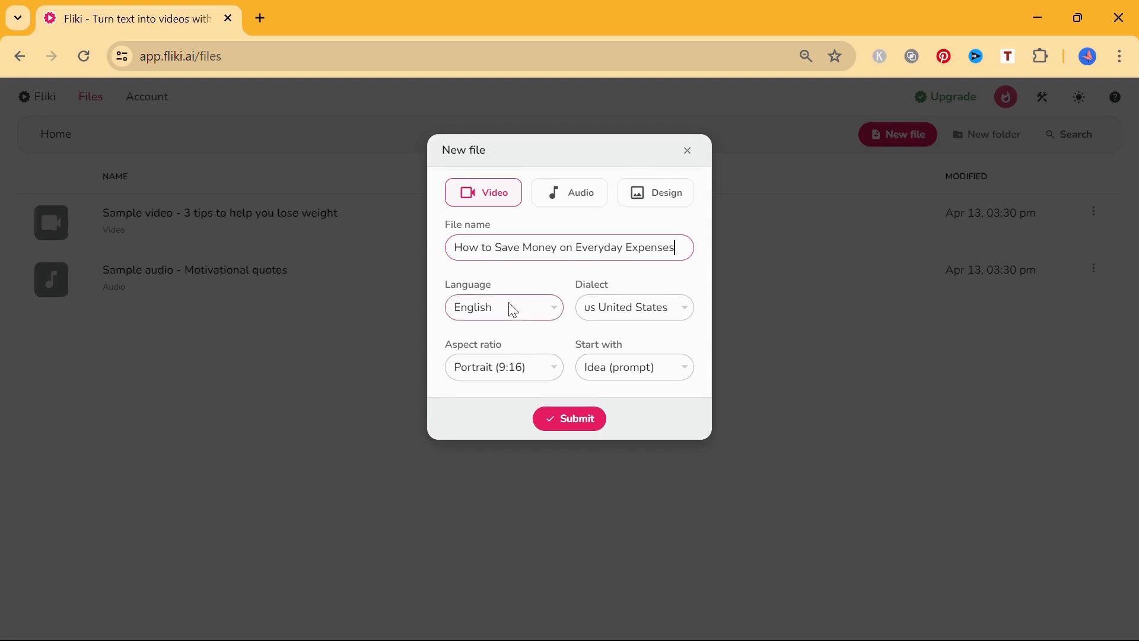
left_click(514, 318)
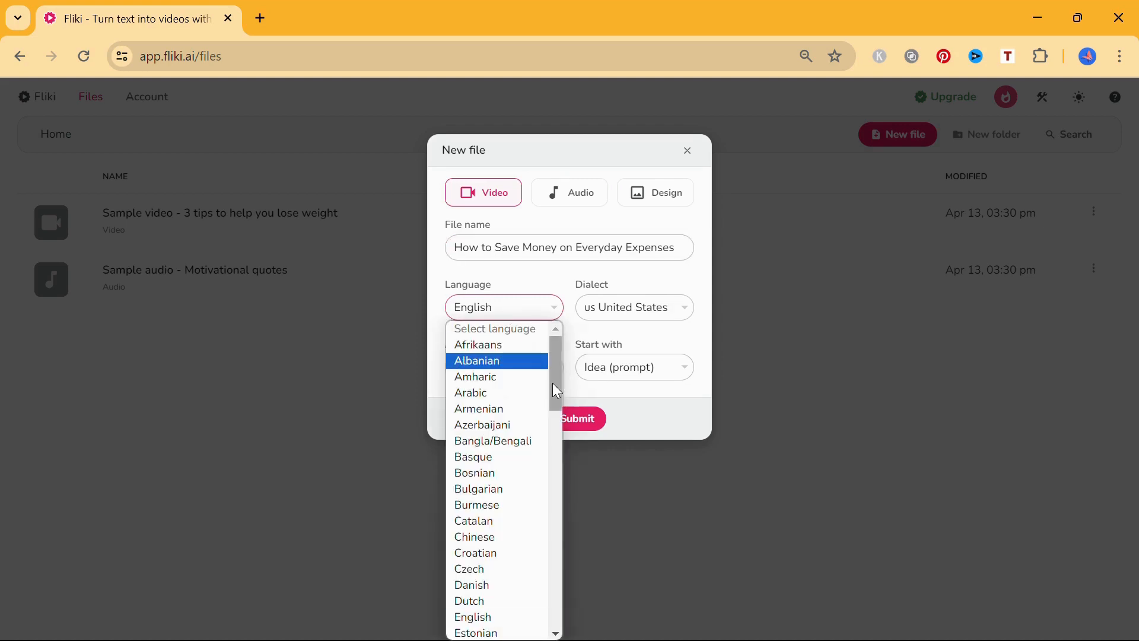
mouse_move(554, 382)
left_mouse_down()
mouse_move(565, 568)
mouse_move(550, 372)
left_mouse_up()
left_click(691, 278)
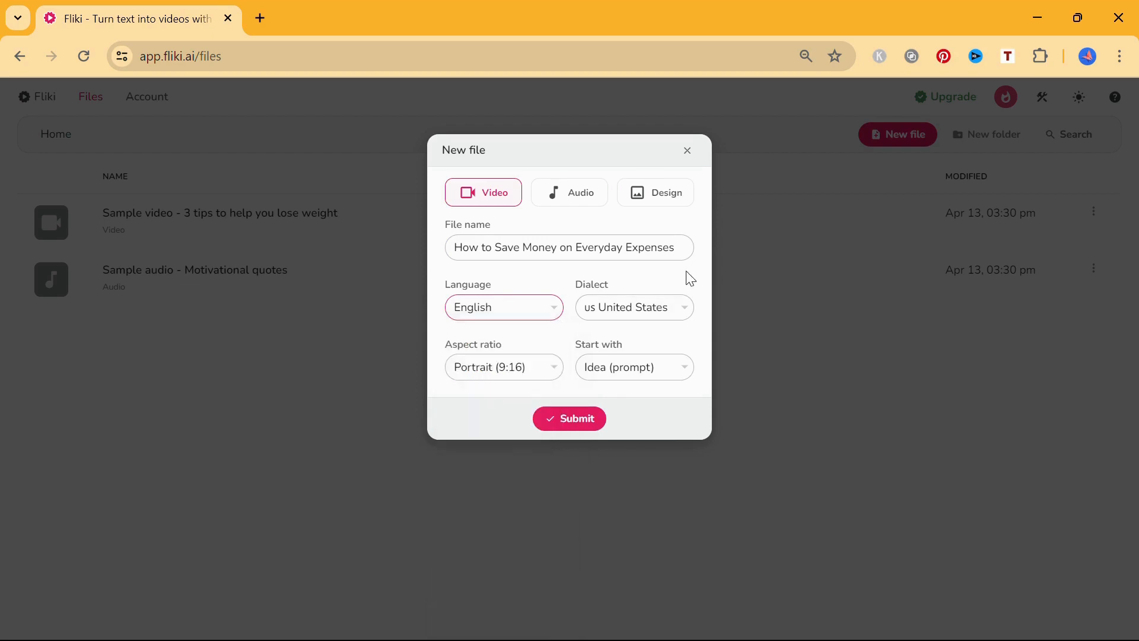
Set the aspect ratio to Landscape (16:9), keep Idea (prompt) as the starting point, and create the file
left_click(551, 373)
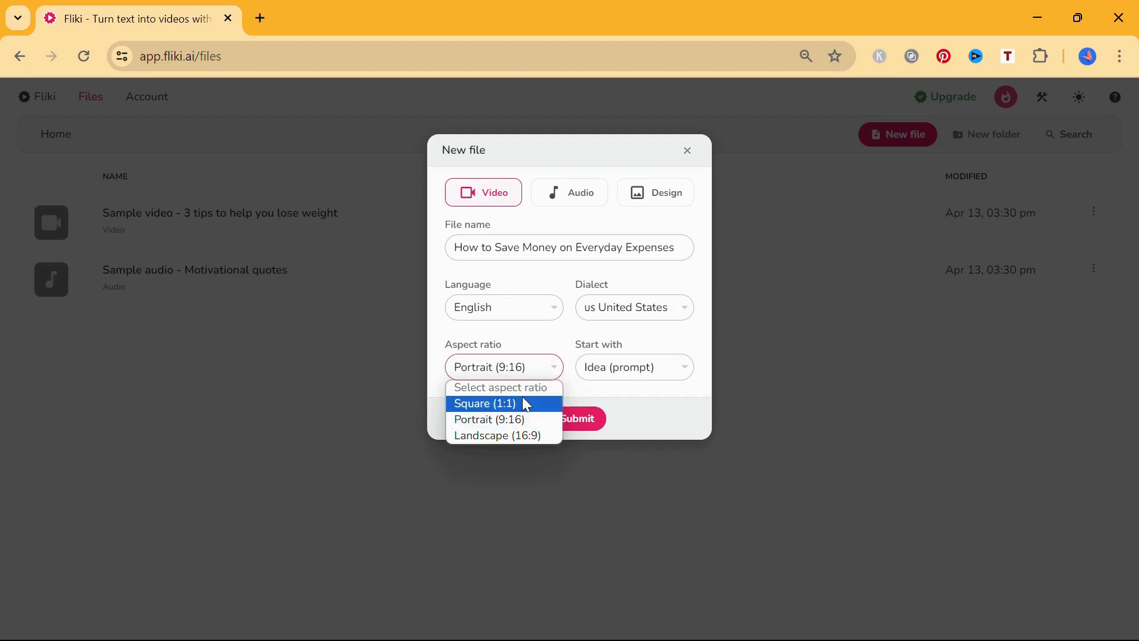
left_click(492, 431)
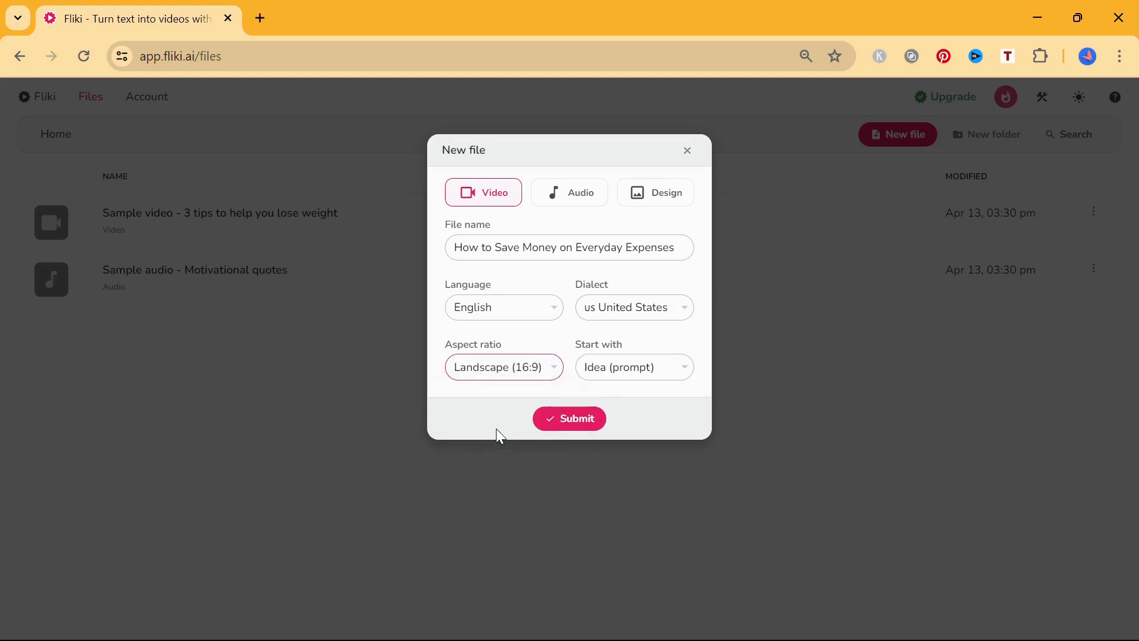
left_click(618, 367)
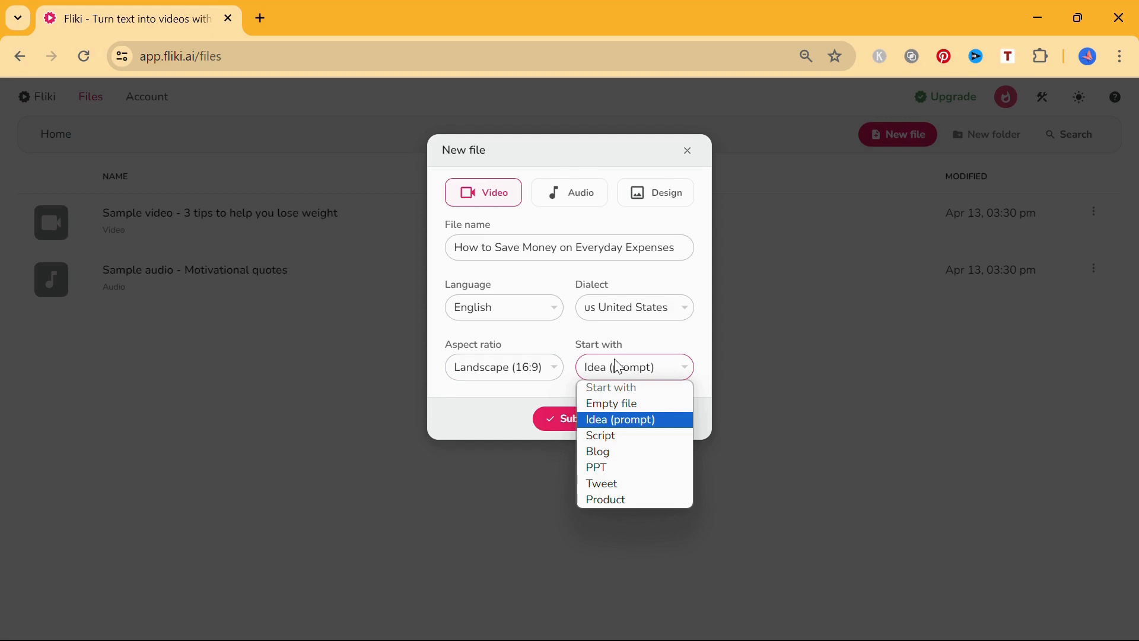
left_click(619, 368)
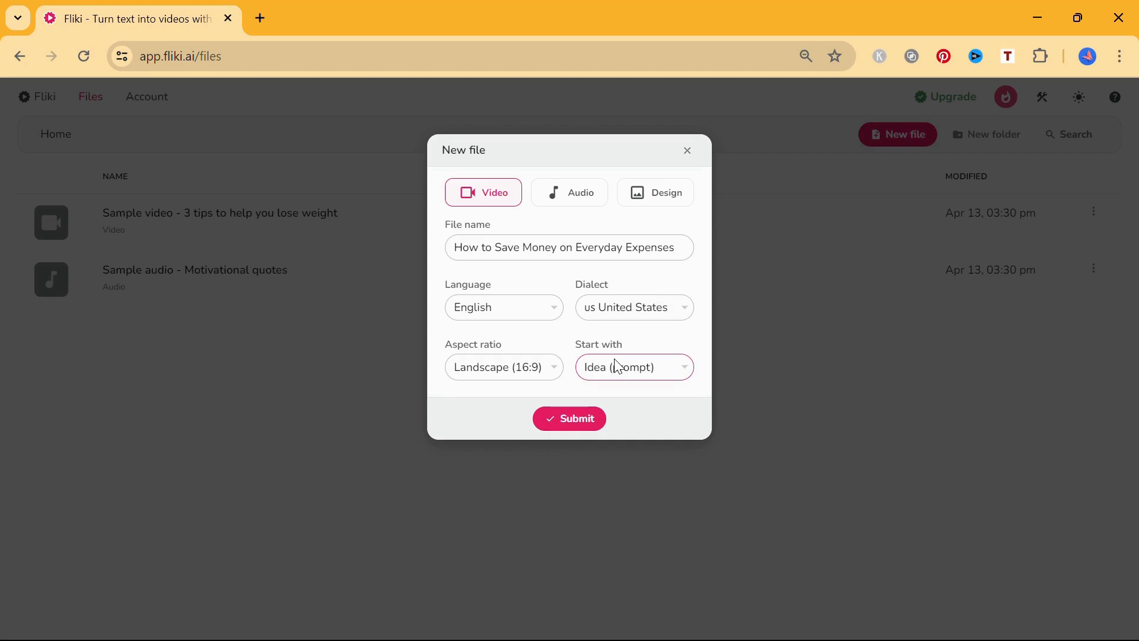
left_click(575, 421)
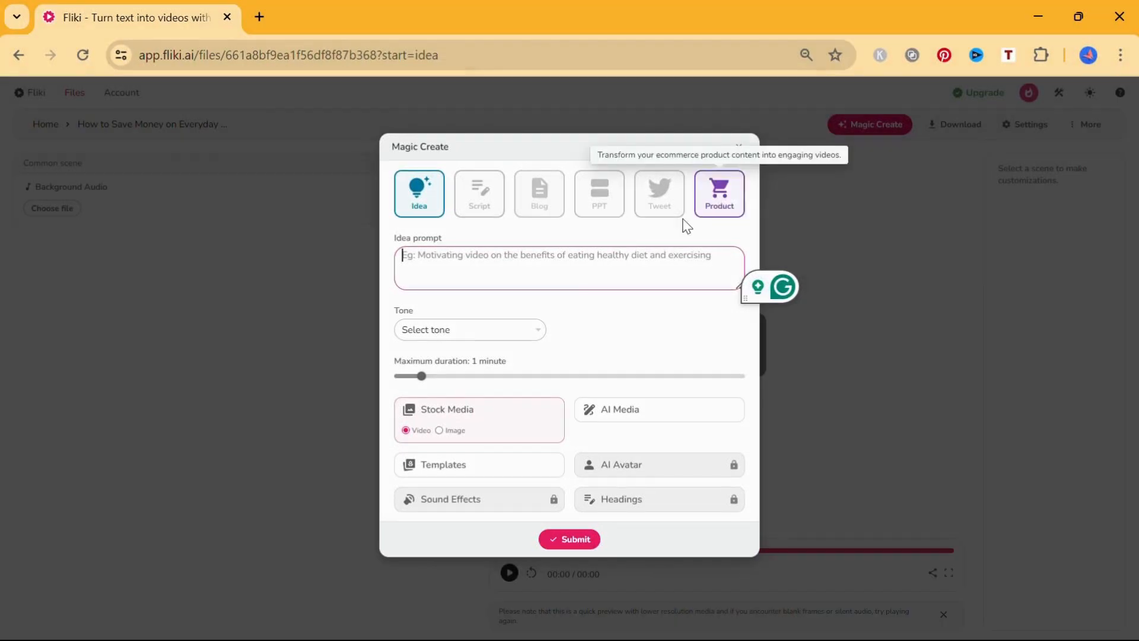
Enter the idea prompt "How to Save Money on Everyday Expenses" with a Motivational tone and a 1-minute maximum duration
type("How to Save Money on Everyday Expenses")
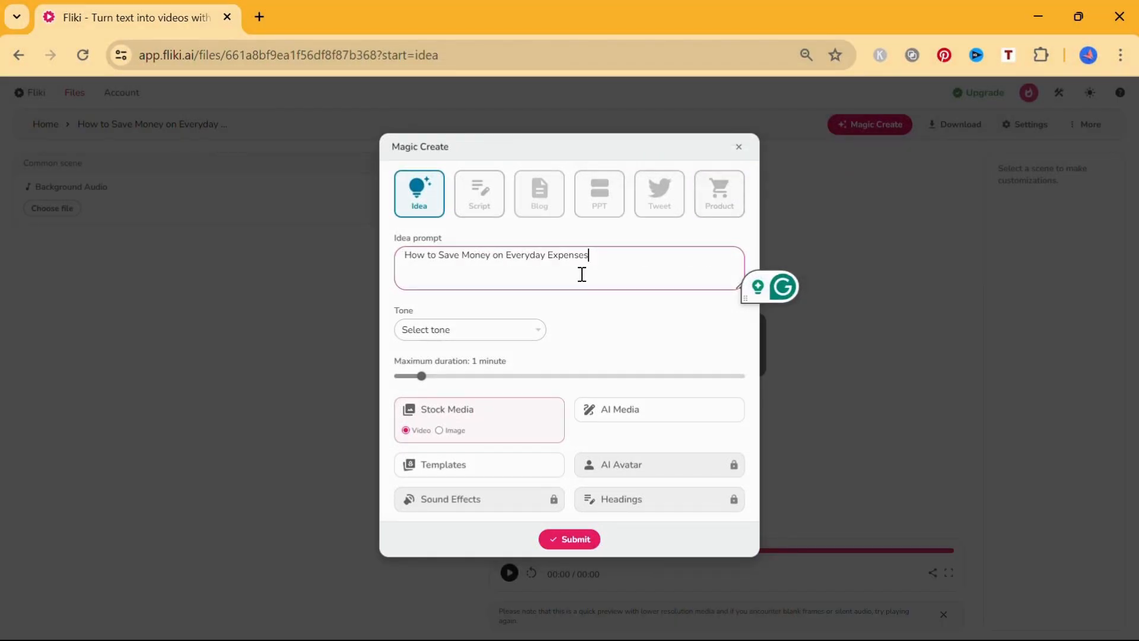
left_click(534, 334)
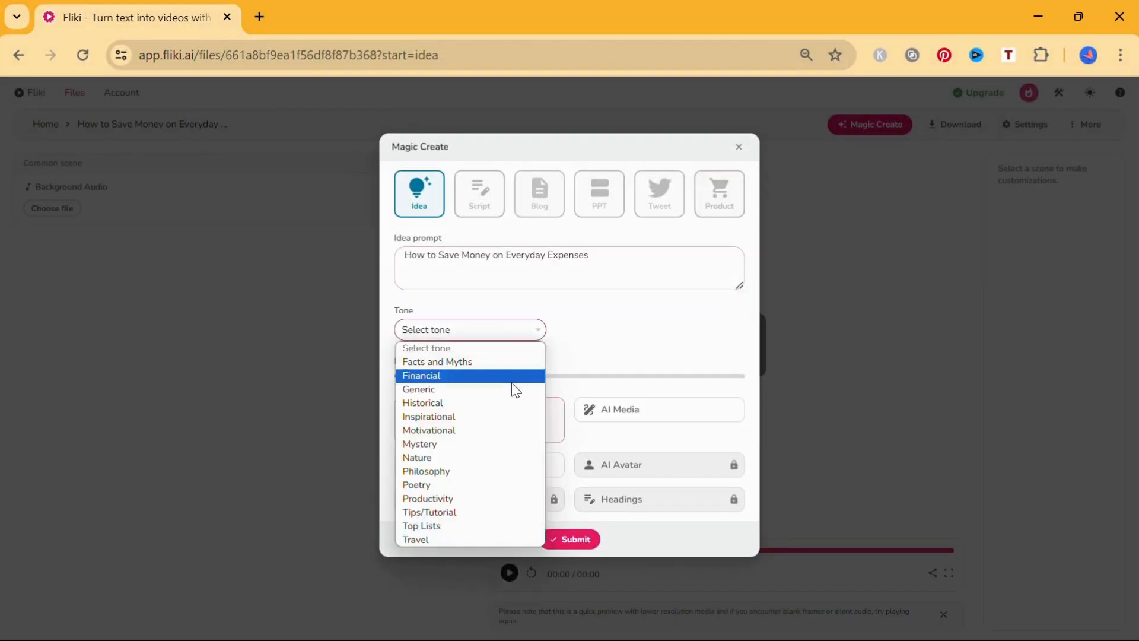
left_click(495, 431)
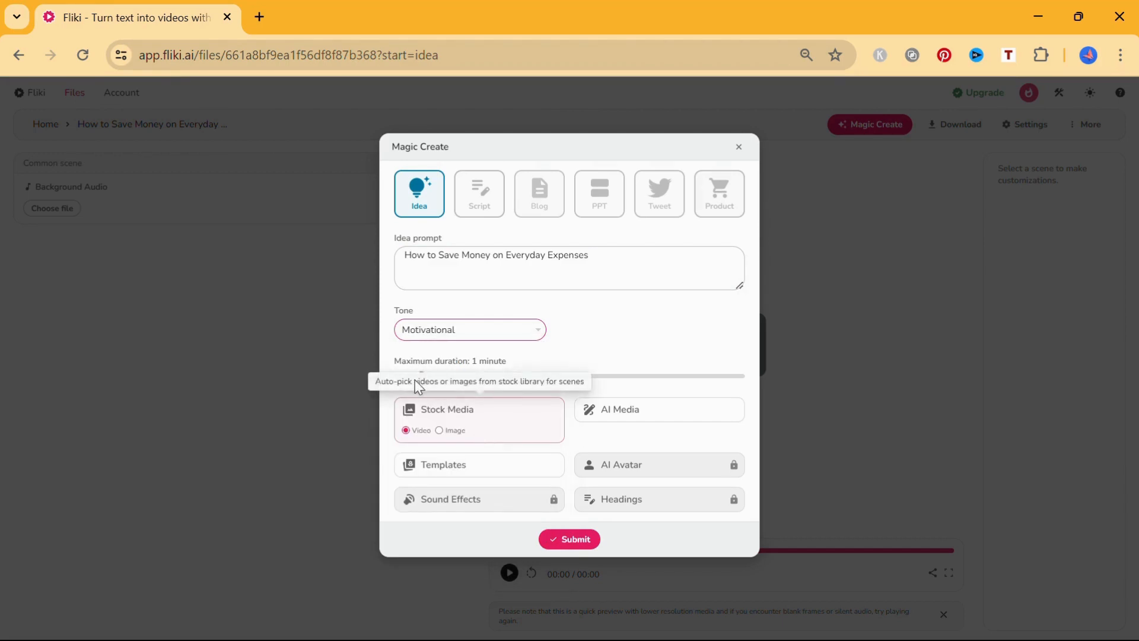
mouse_move(422, 376)
left_mouse_down()
mouse_move(469, 377)
mouse_move(388, 377)
mouse_move(415, 378)
left_mouse_up()
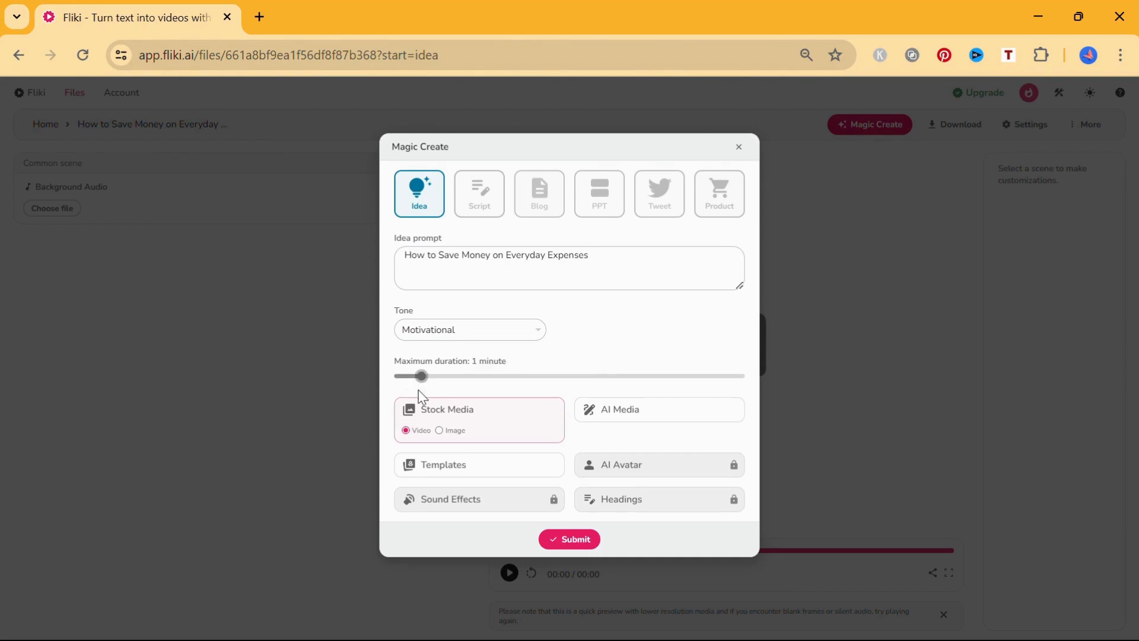
Try AI Media images in the Cinematic style, and return to Stock Media with videos
left_click(440, 431)
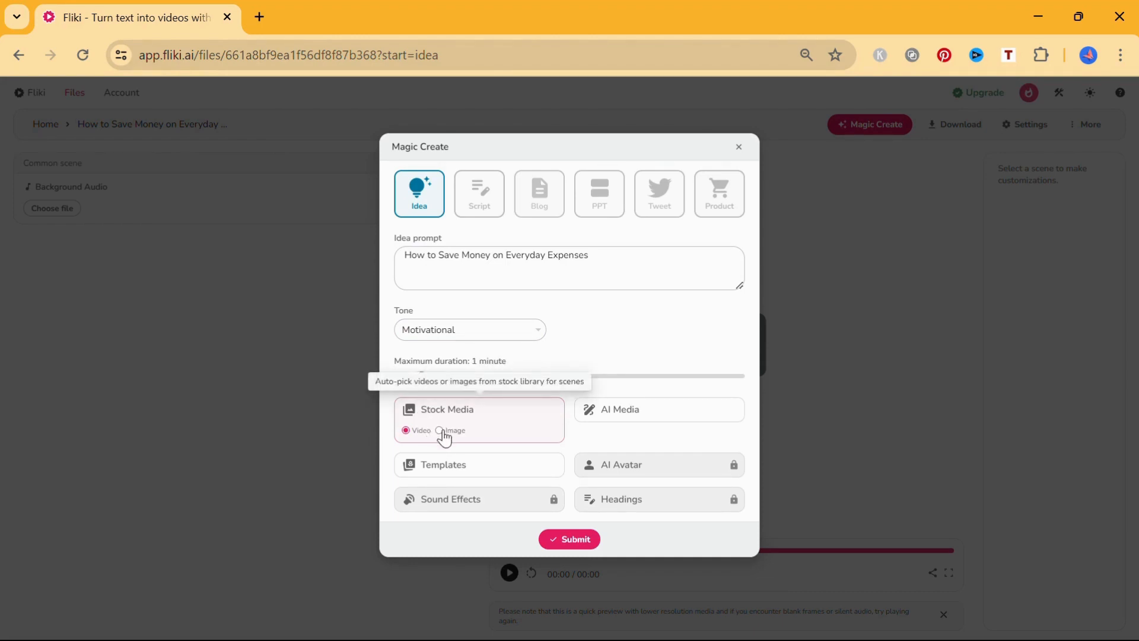
left_click(405, 430)
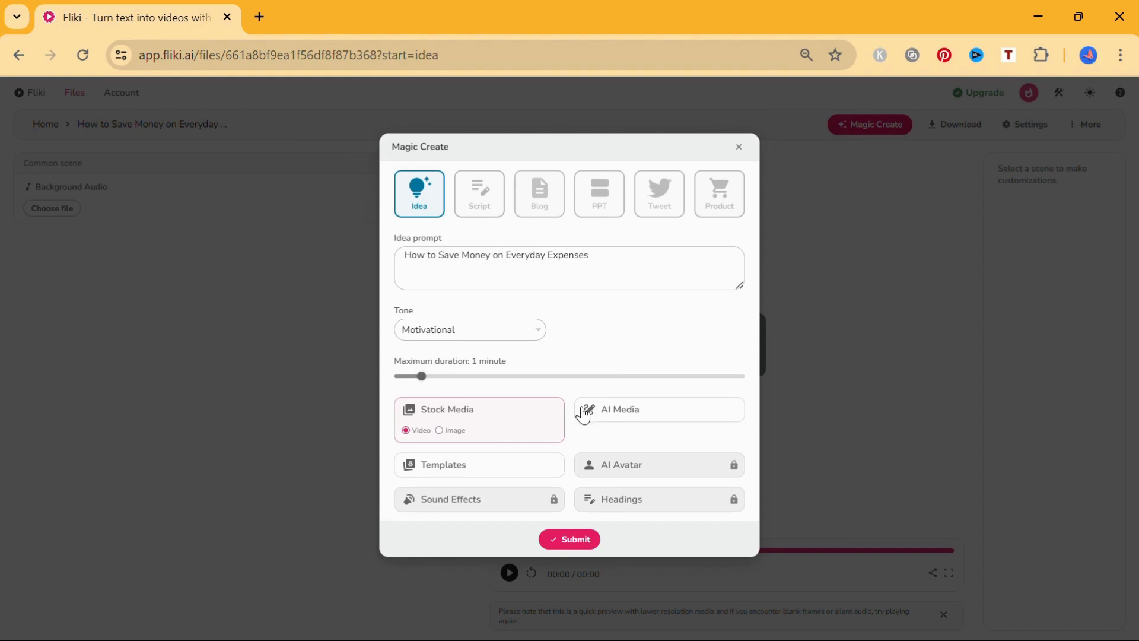
left_click(621, 406)
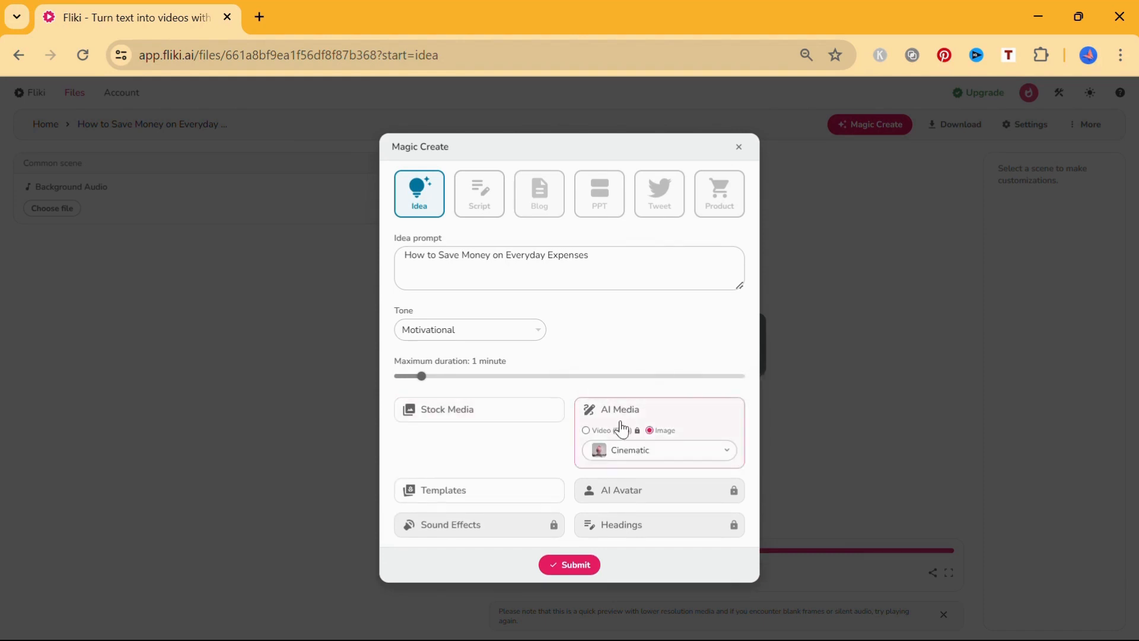
left_click(620, 453)
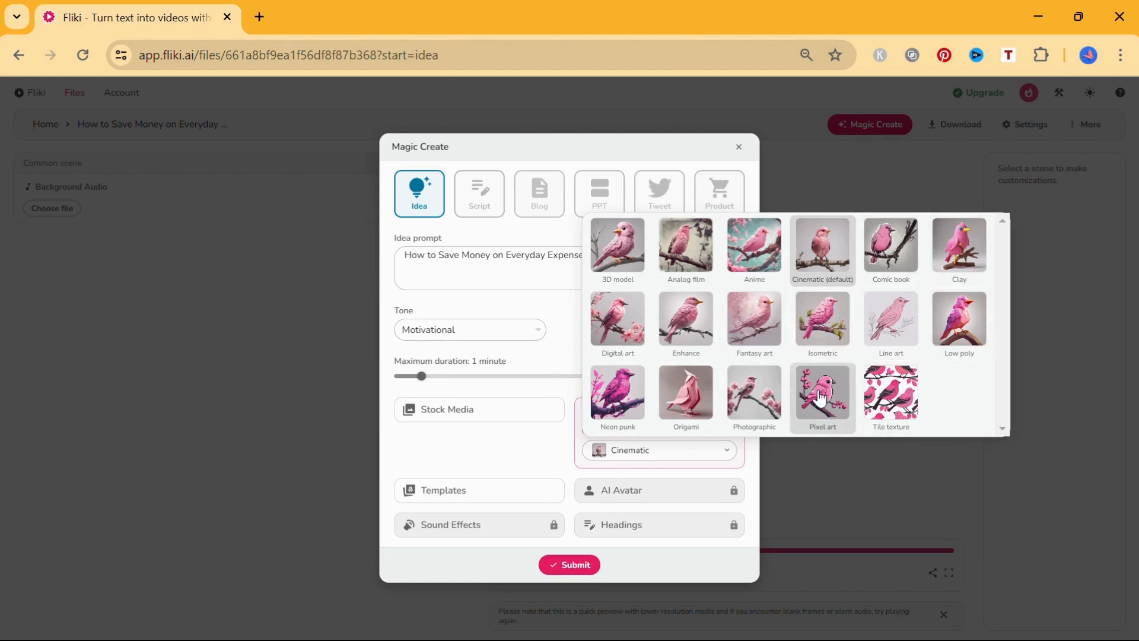
left_click(821, 250)
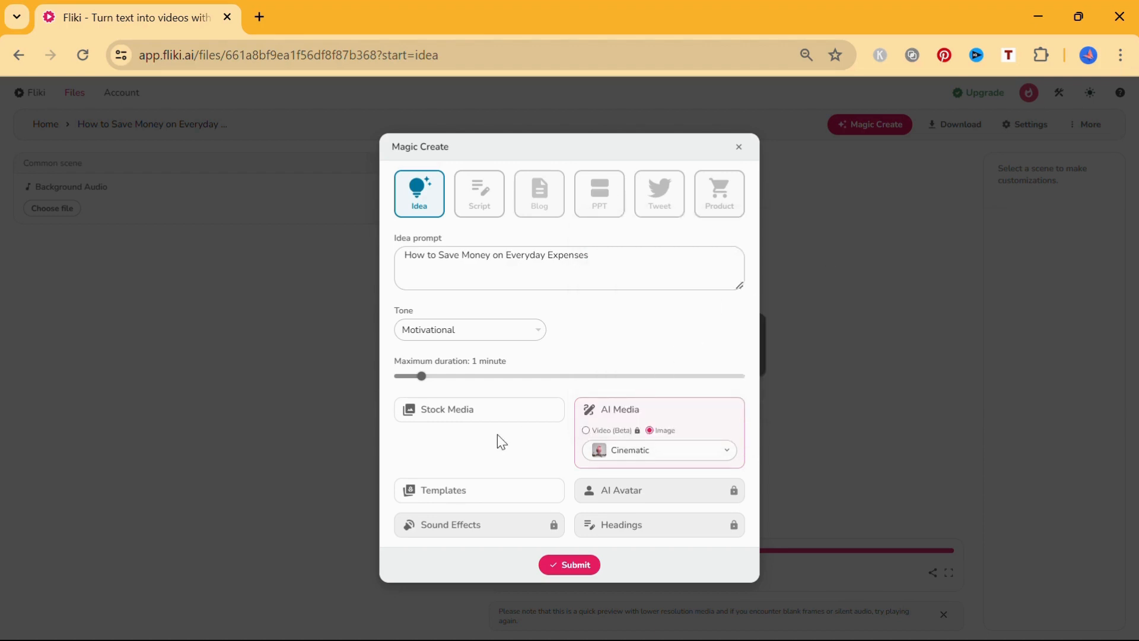
left_click(457, 404)
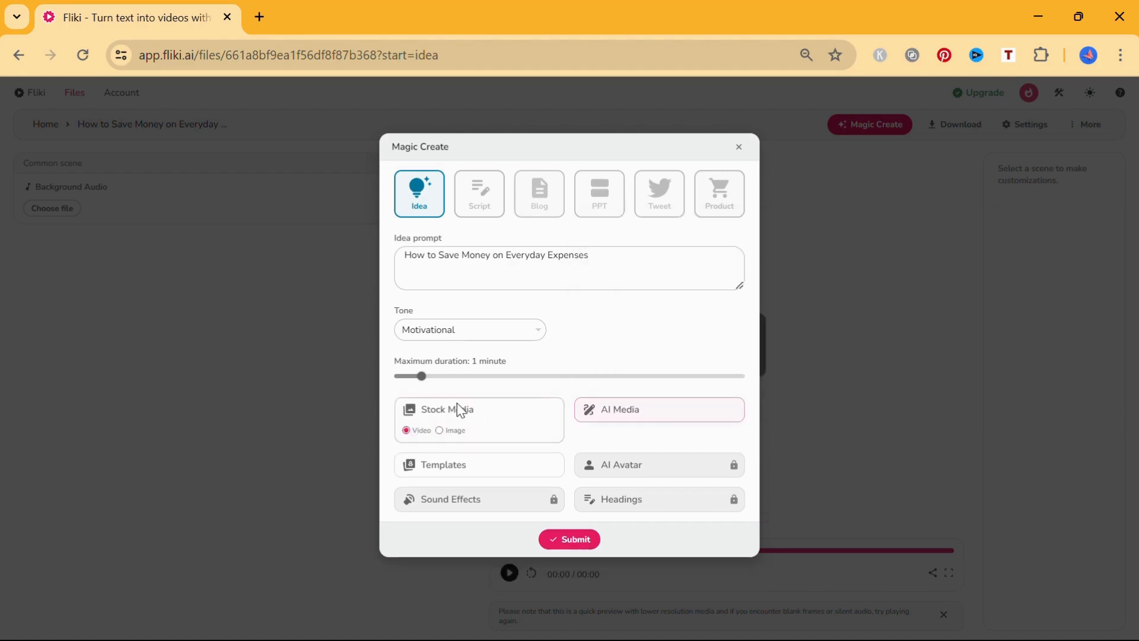
Apply the Illuminate template and generate the video from the idea
left_click(457, 464)
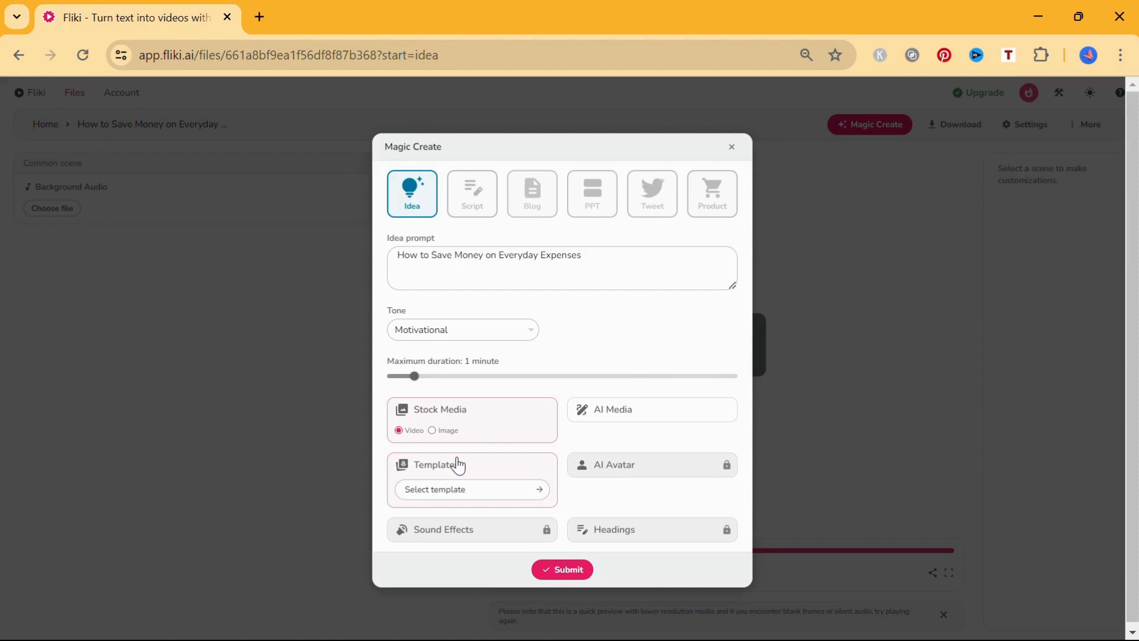
left_click(535, 493)
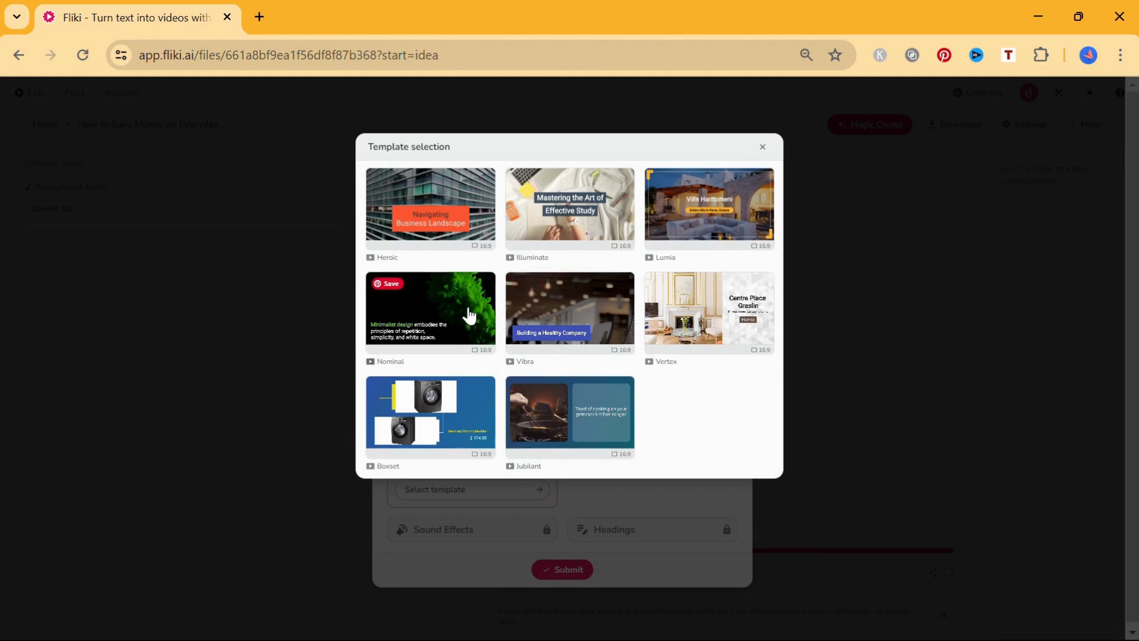
left_click(581, 217)
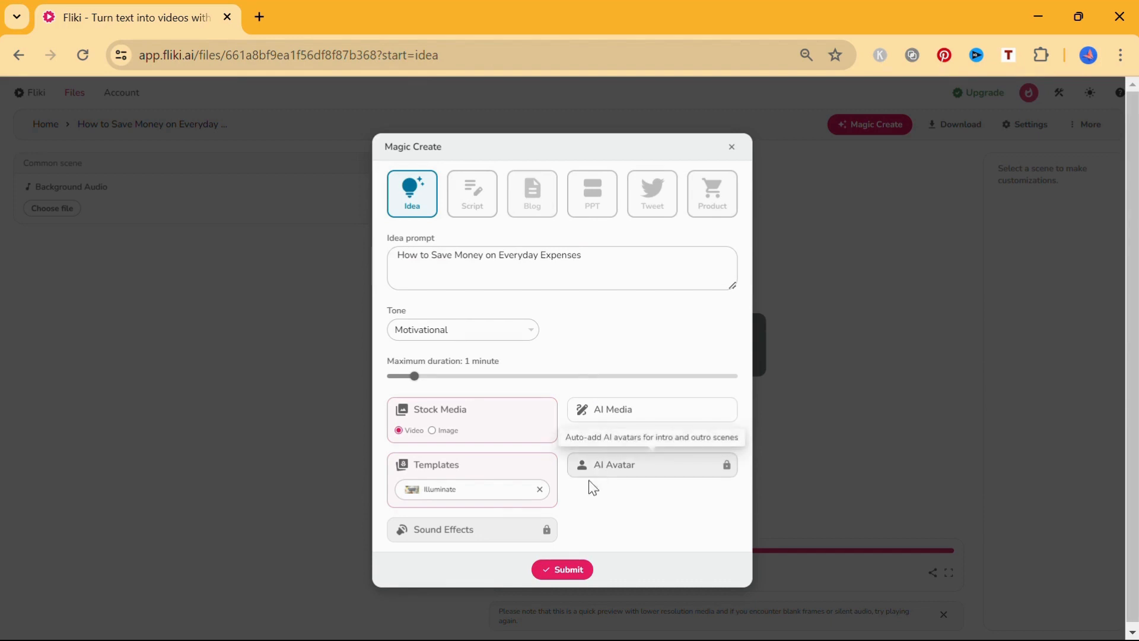
left_click(568, 570)
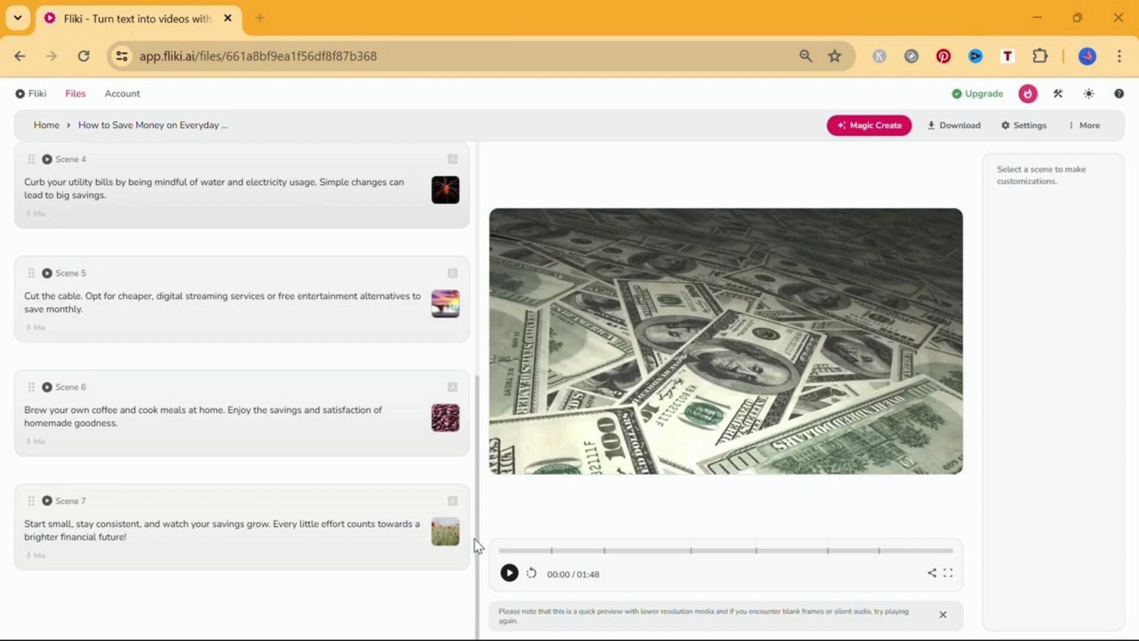
Browse the background audio libraries and choose the stock music track "Here's The Plan"
left_click_drag(478, 545, 461, 263)
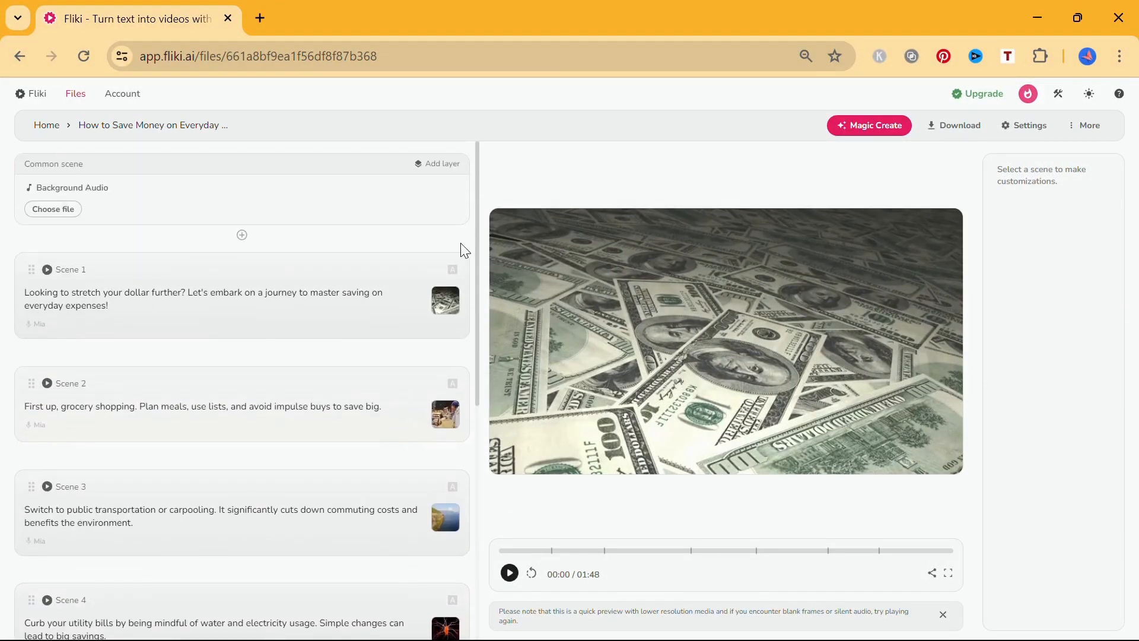
left_click(53, 208)
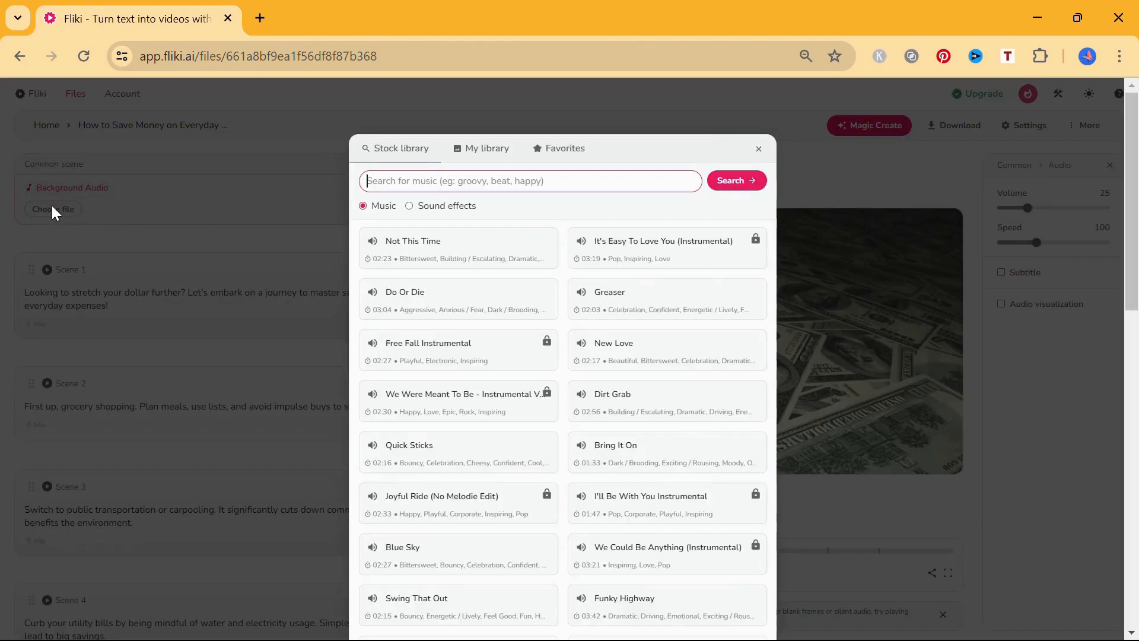
left_click(475, 159)
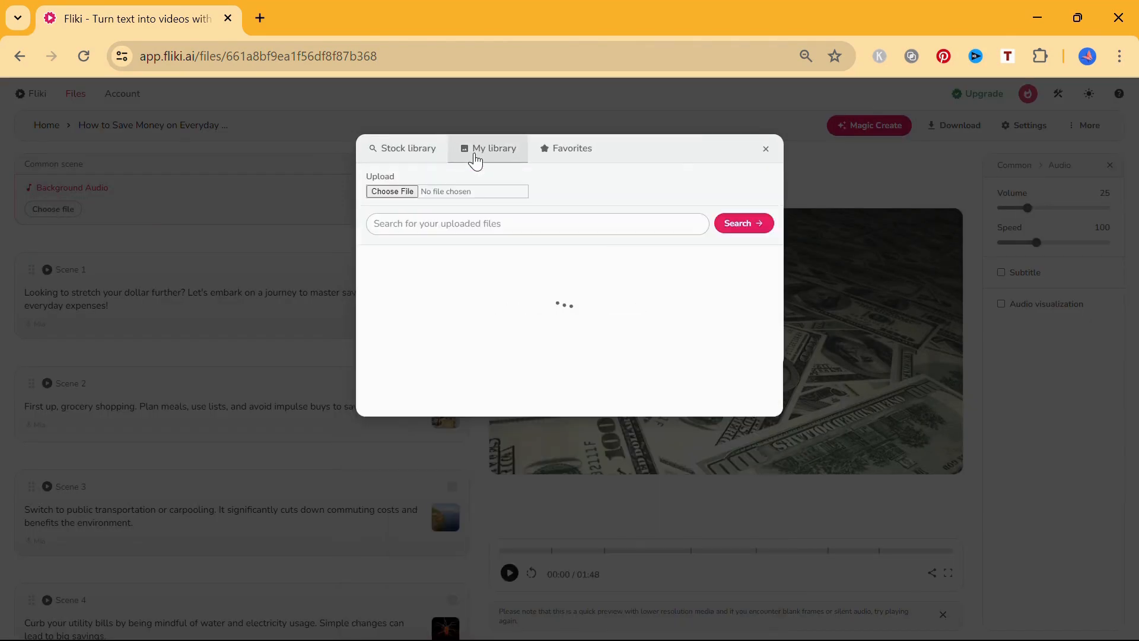
left_click(566, 158)
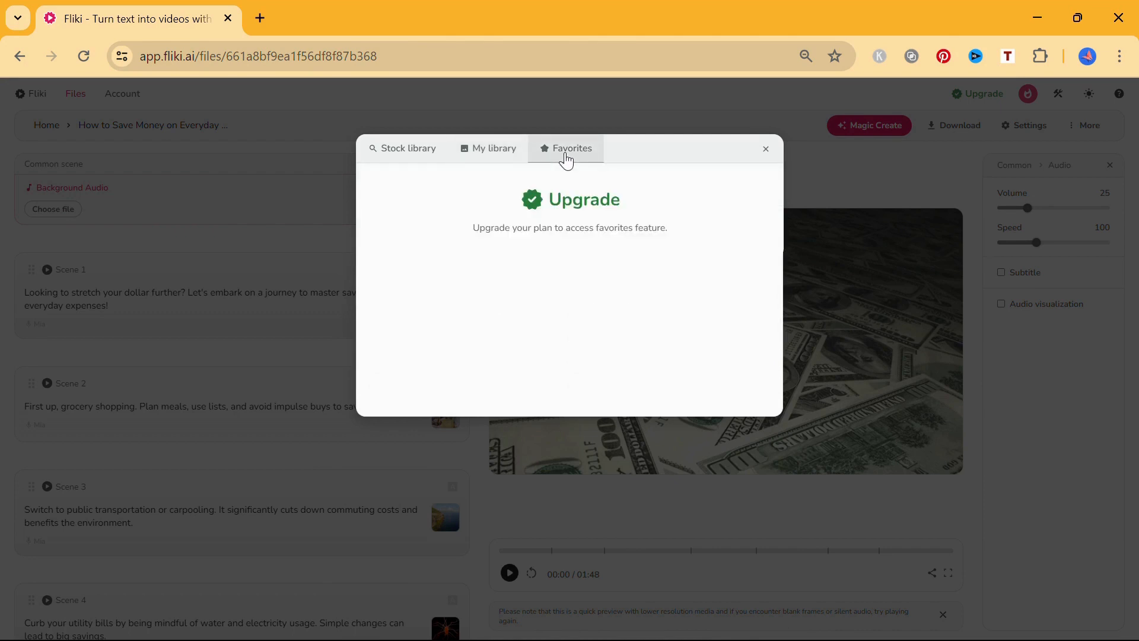
left_click(415, 156)
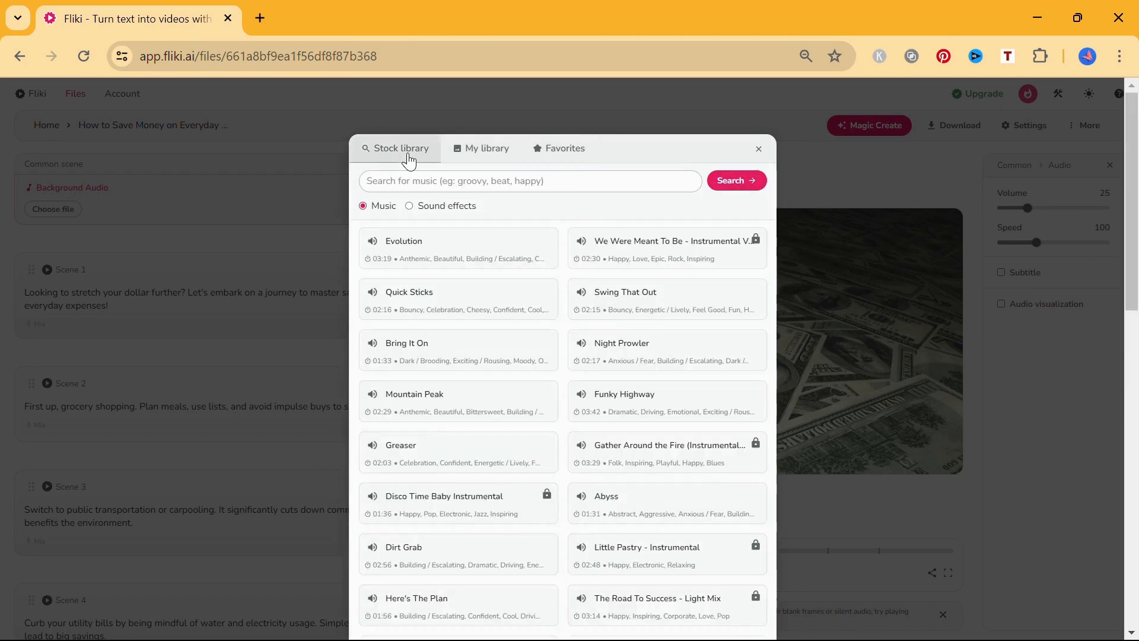
left_click(490, 611)
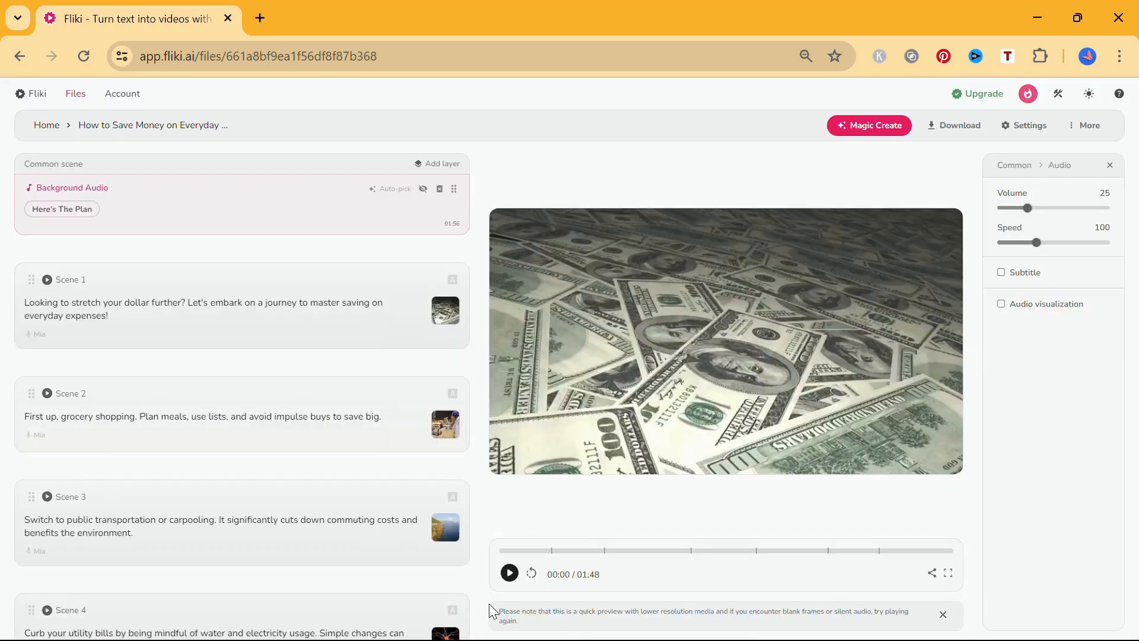
Auto-pick a background audio track, and replace it with "Swing That Out" from the stock music library
left_click(389, 193)
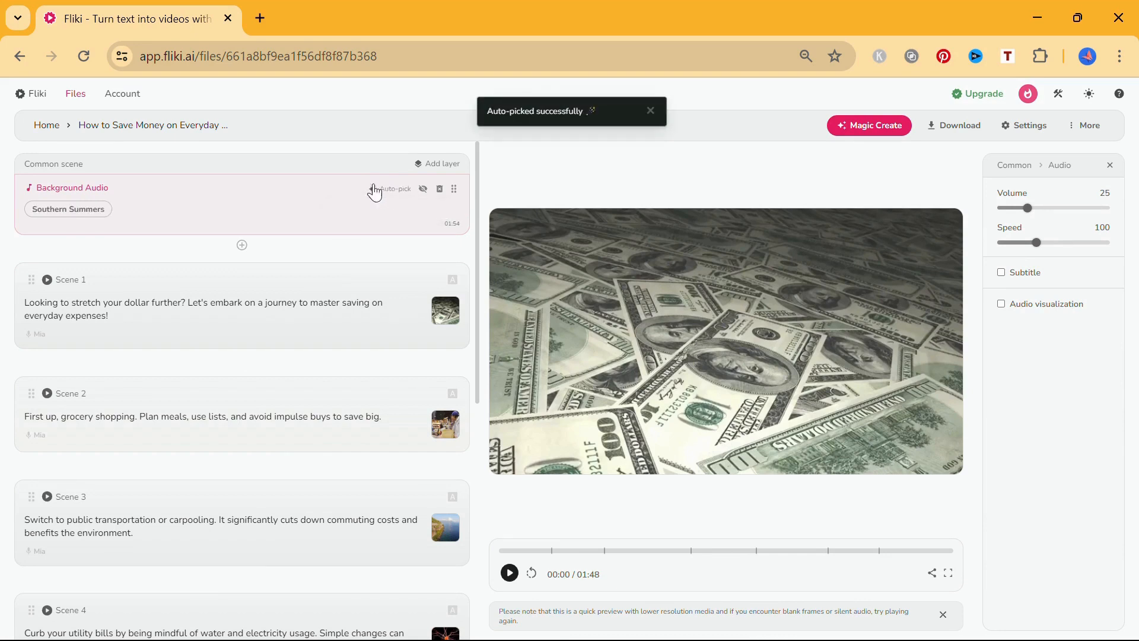
left_click(72, 213)
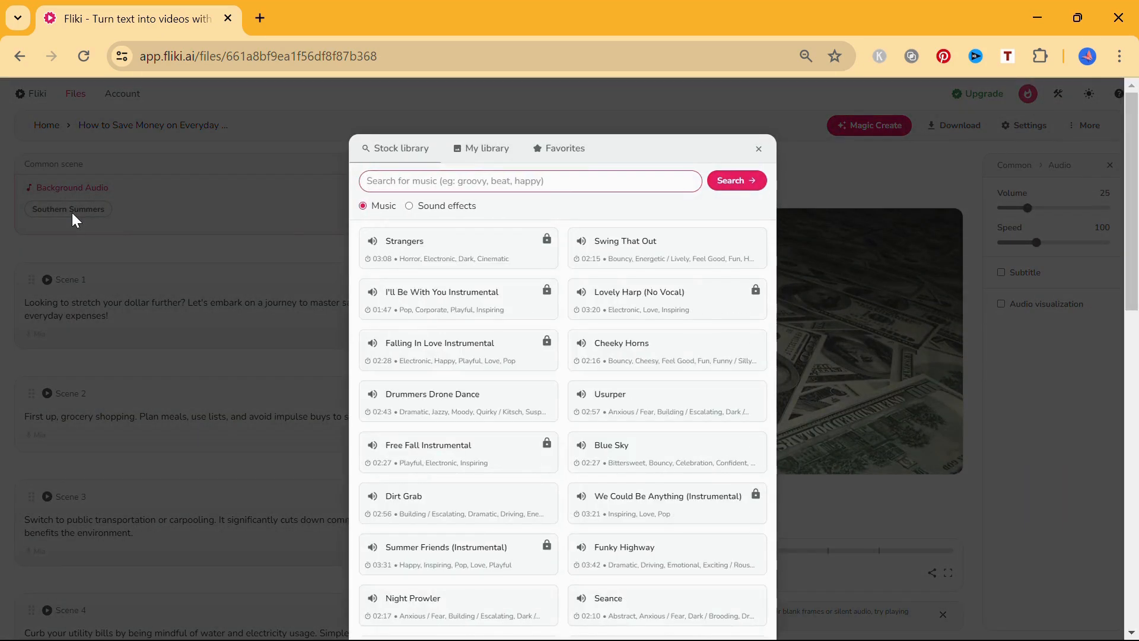
left_click(633, 249)
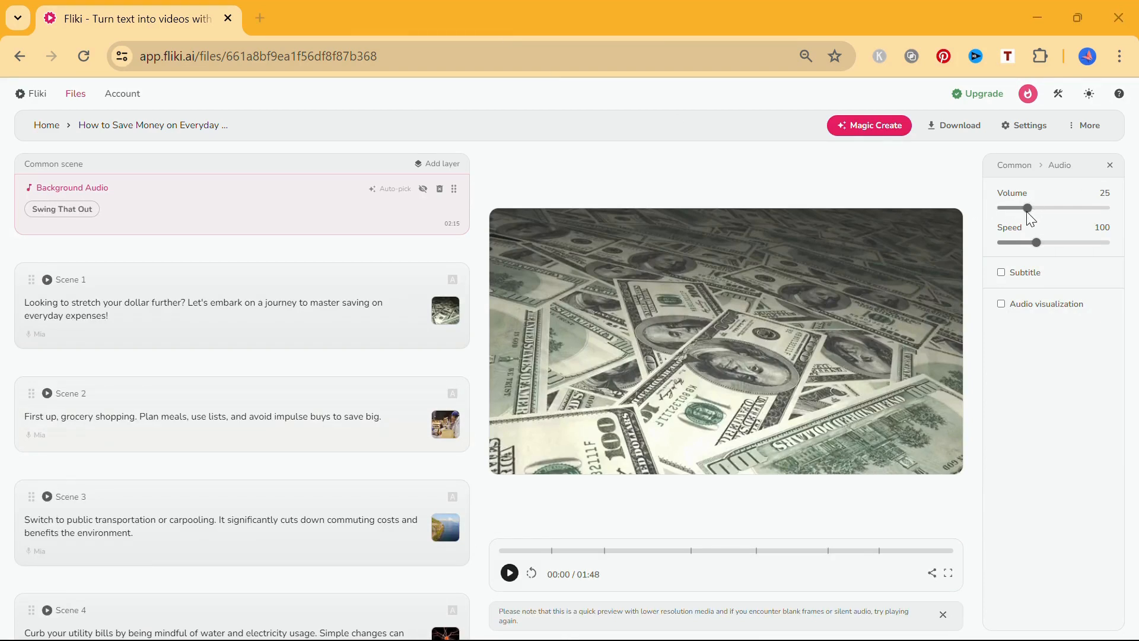
mouse_move(1026, 212)
left_mouse_down()
mouse_move(1078, 210)
mouse_move(1010, 213)
mouse_move(1019, 213)
left_mouse_up()
Try subtitles on the background audio in different bottom positions, and turn them off again
left_click(1003, 274)
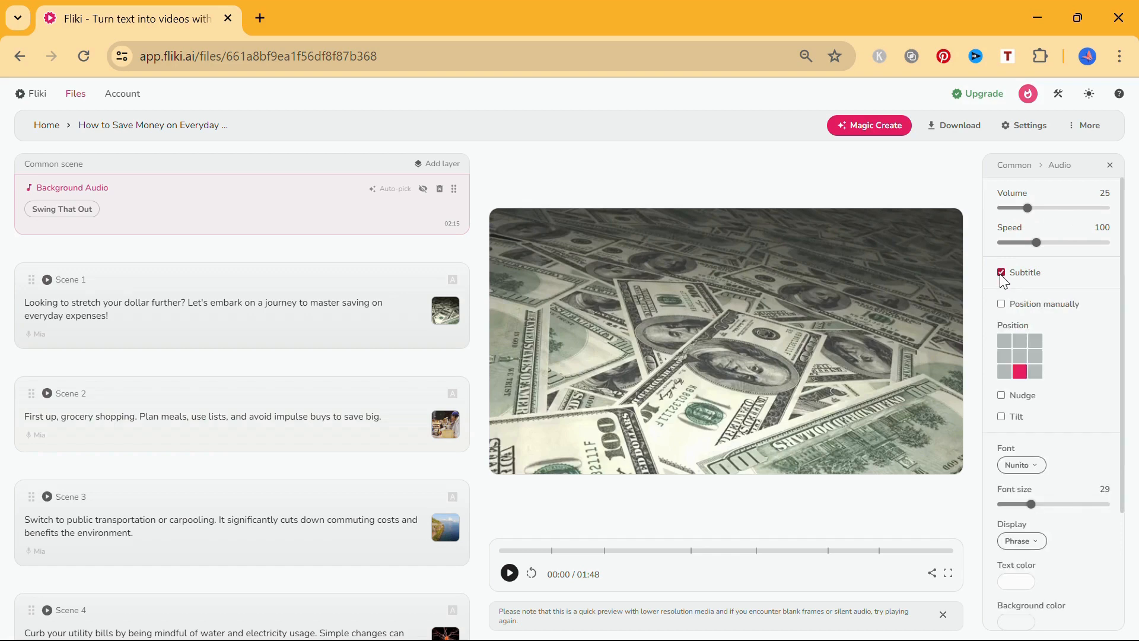
left_click(1035, 373)
left_click(1004, 372)
left_click(1020, 372)
scroll(1125, 480, "down", 4)
scroll(1127, 483, "up", 4)
left_click(1001, 273)
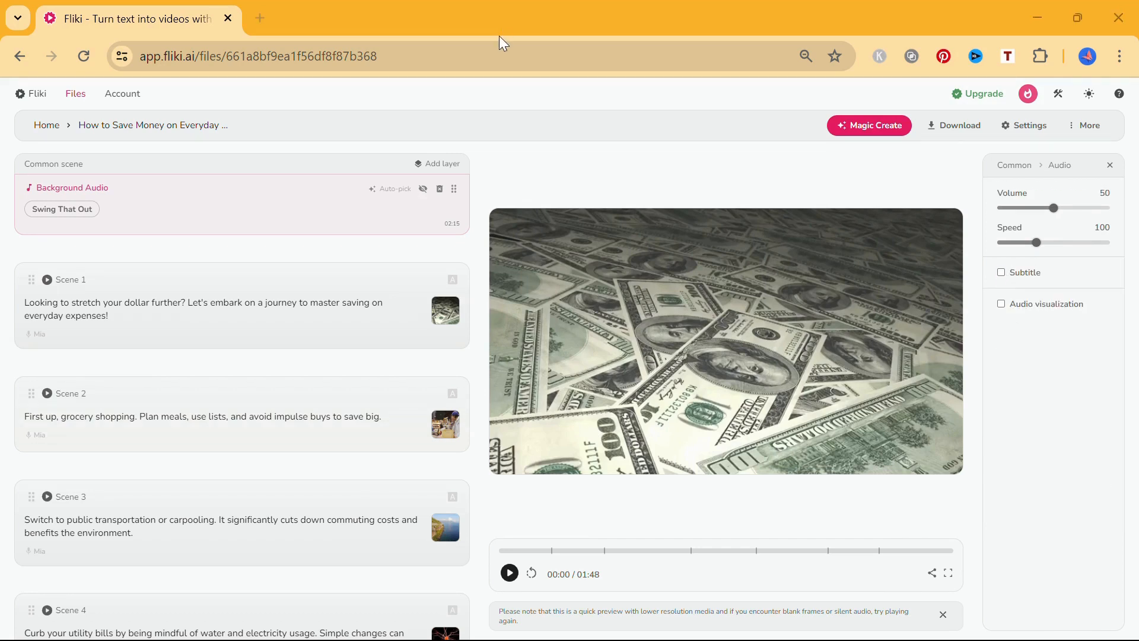
Delete the existing background audio layer from the common scene and add a new Background Audio layer
left_click(440, 189)
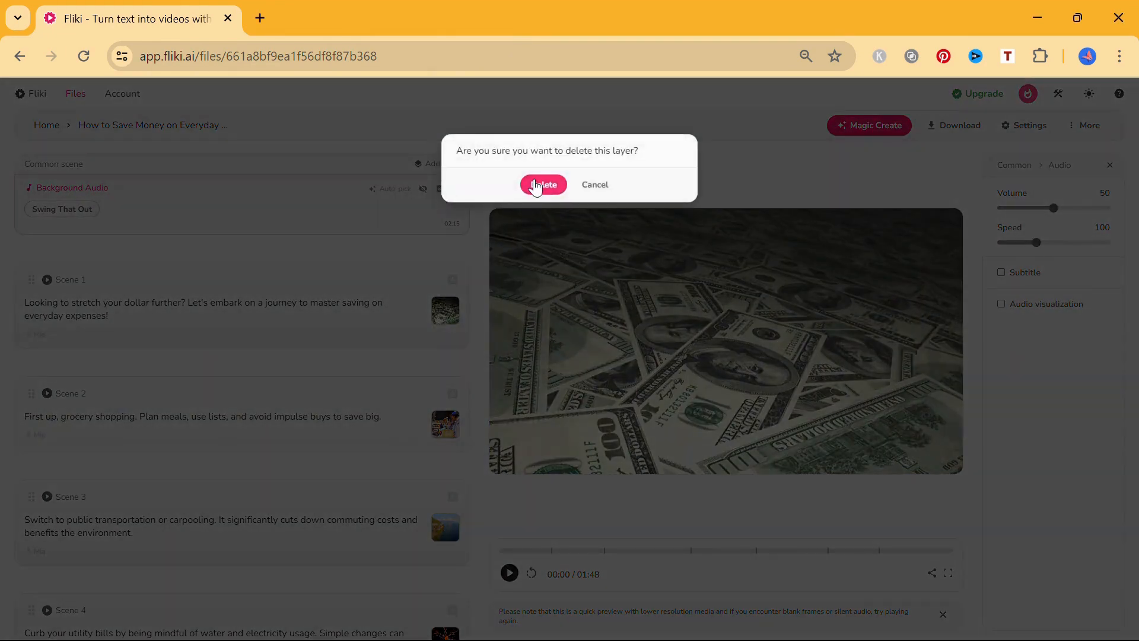
left_click(531, 183)
left_click(531, 185)
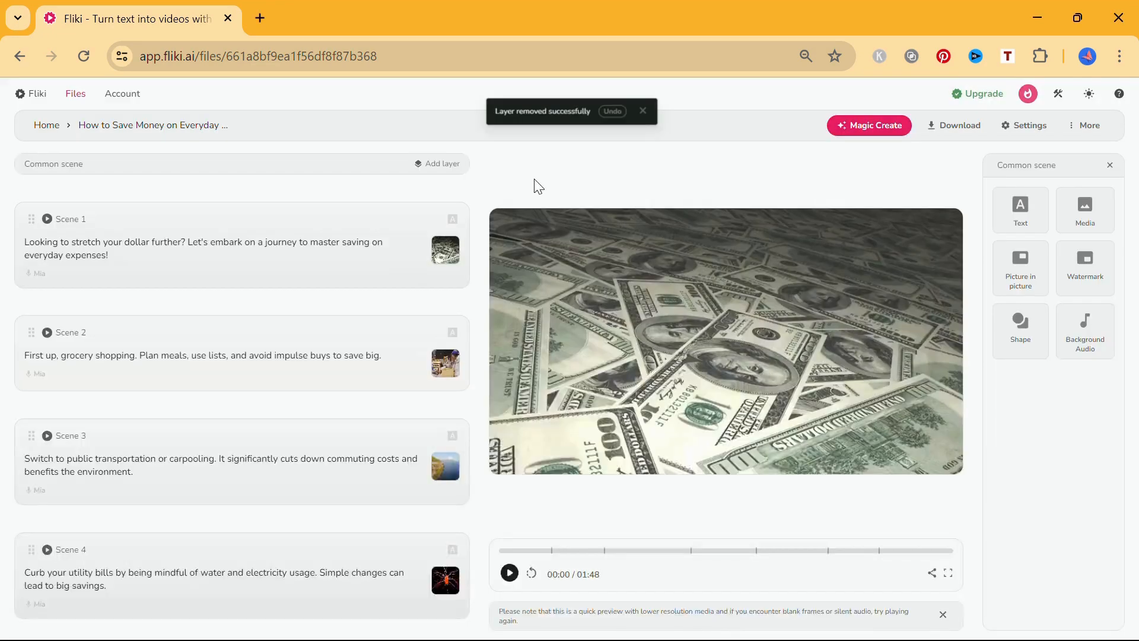
left_click(449, 168)
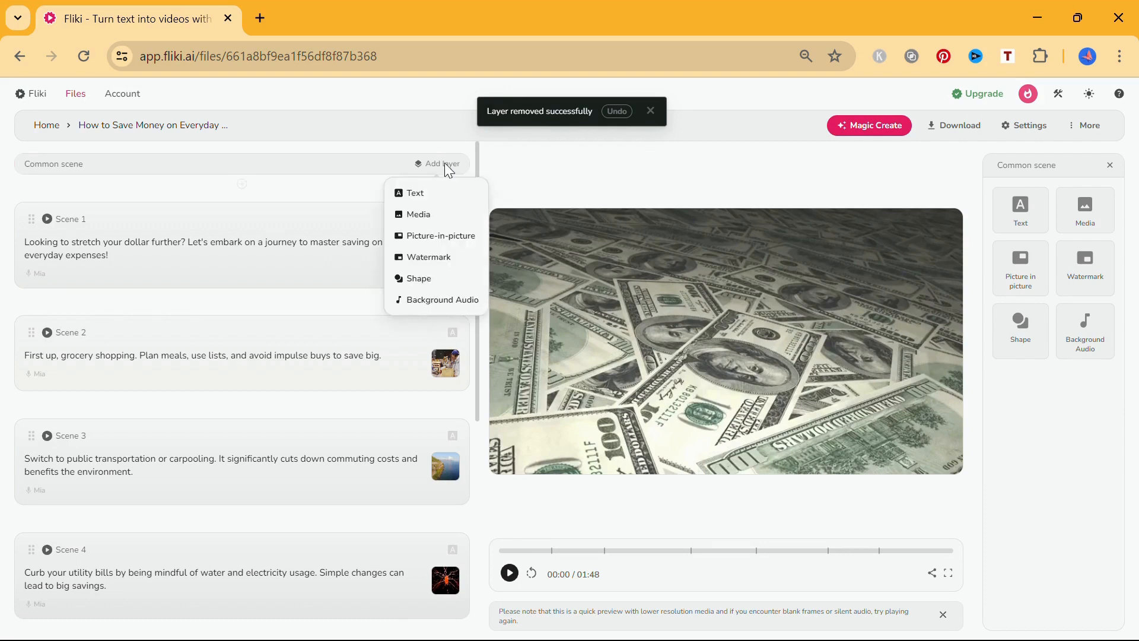
left_click(433, 305)
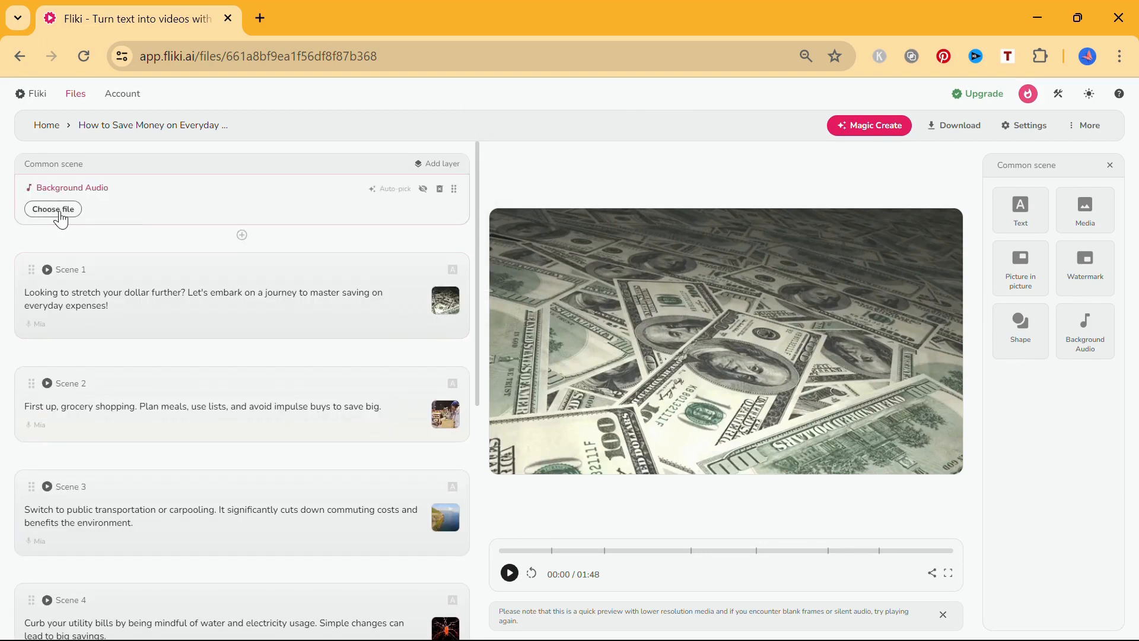
Search the stock music library for "inspiring" and choose the track "Hot Diggity Dog" as the background audio
left_click(57, 211)
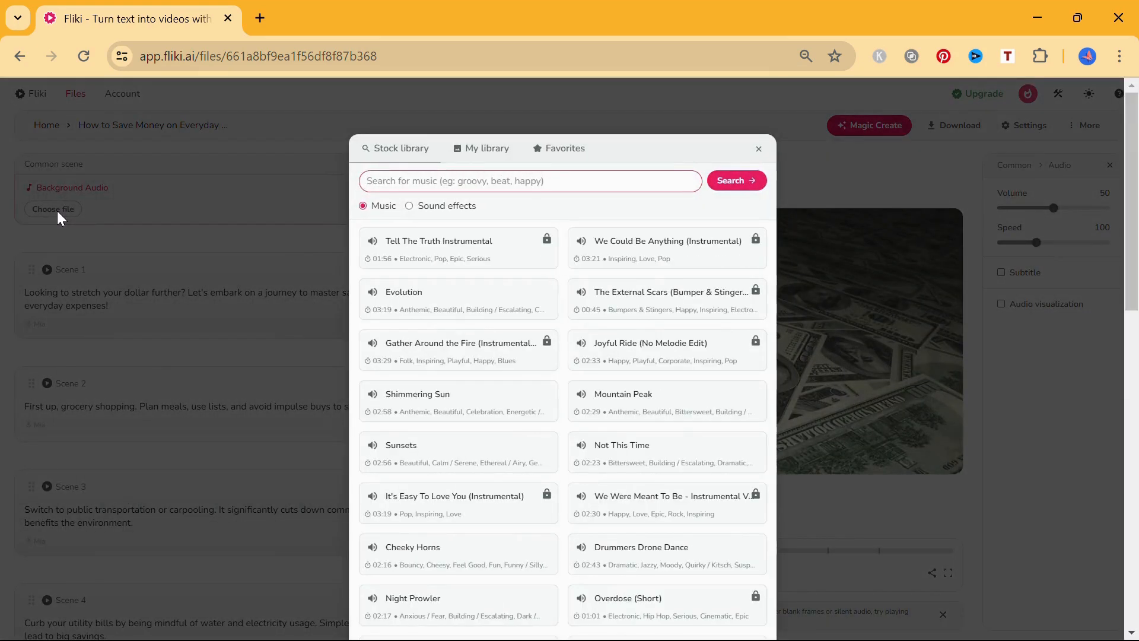
type("inspiring")
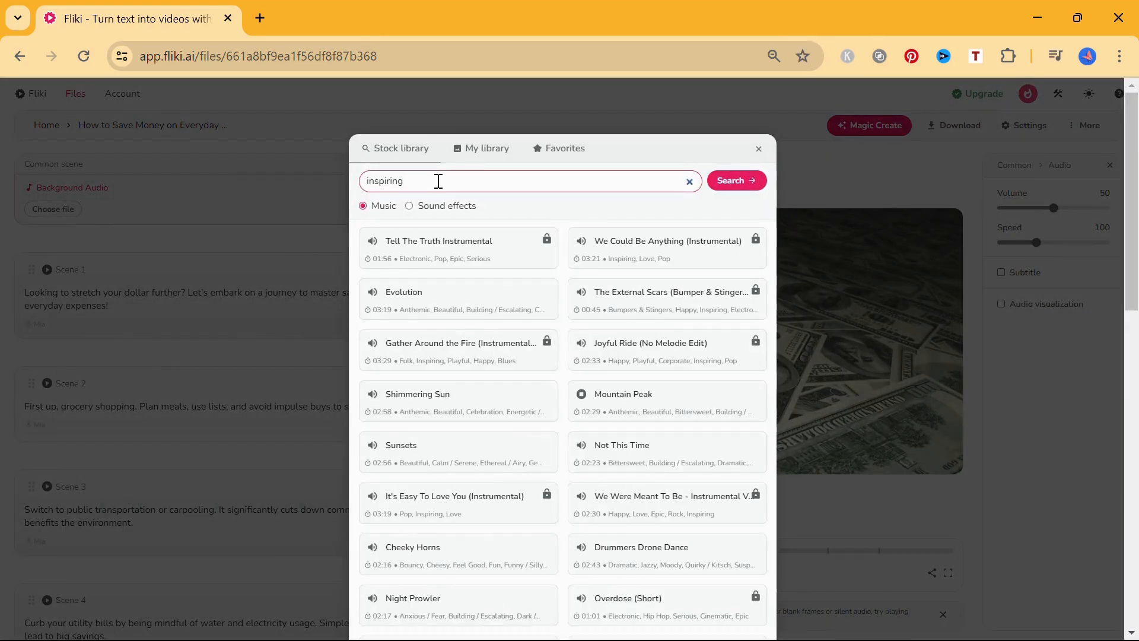
left_click(732, 190)
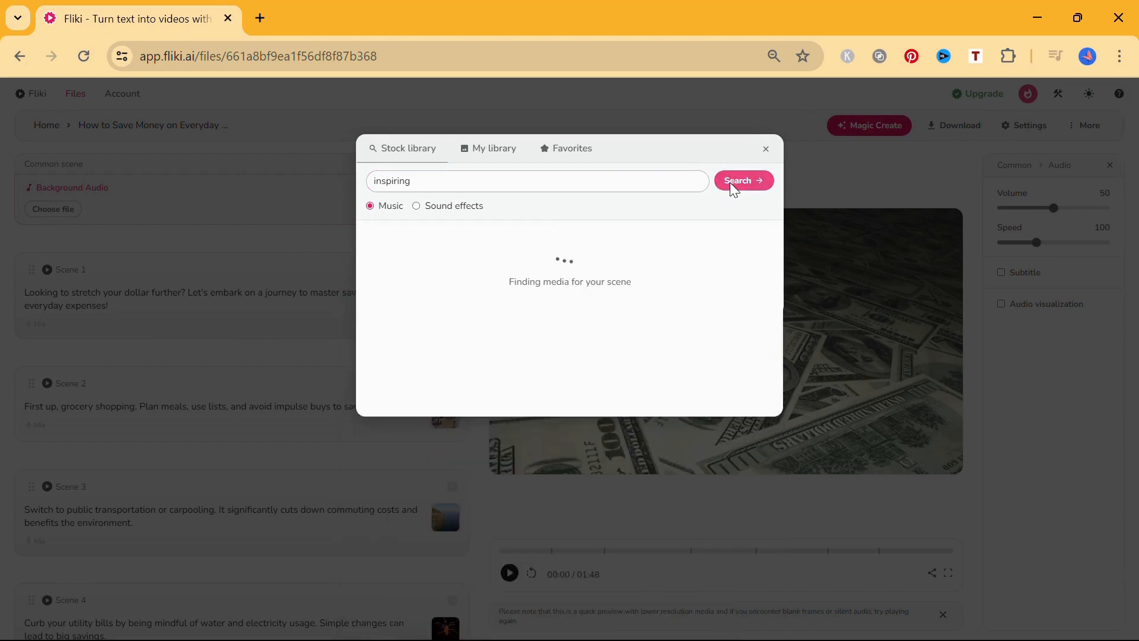
left_click(372, 394)
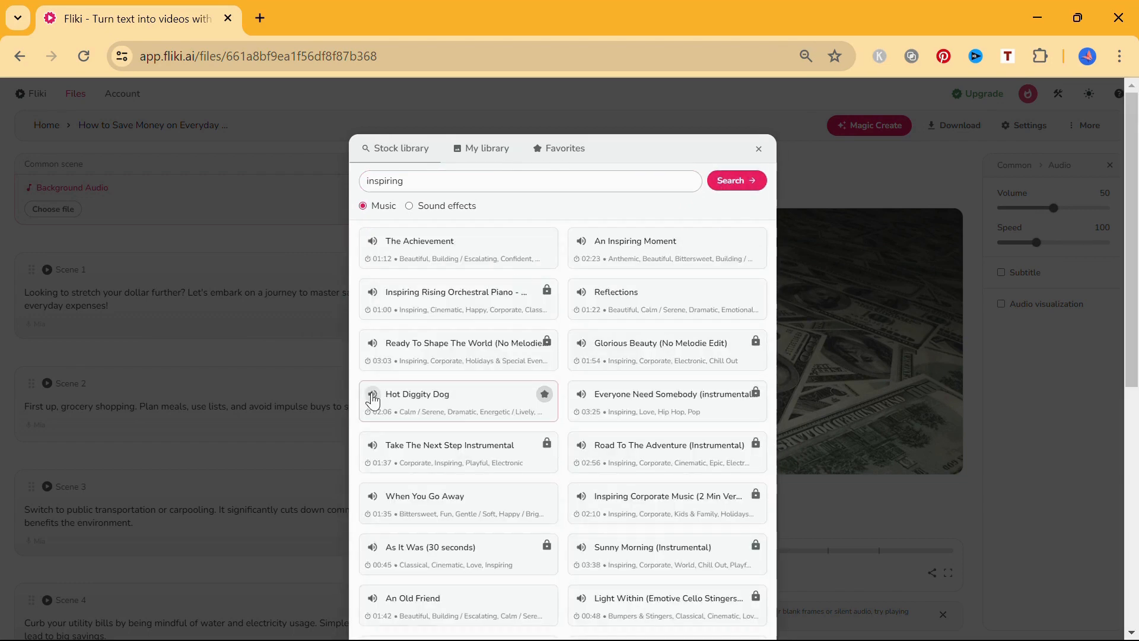
left_click(439, 399)
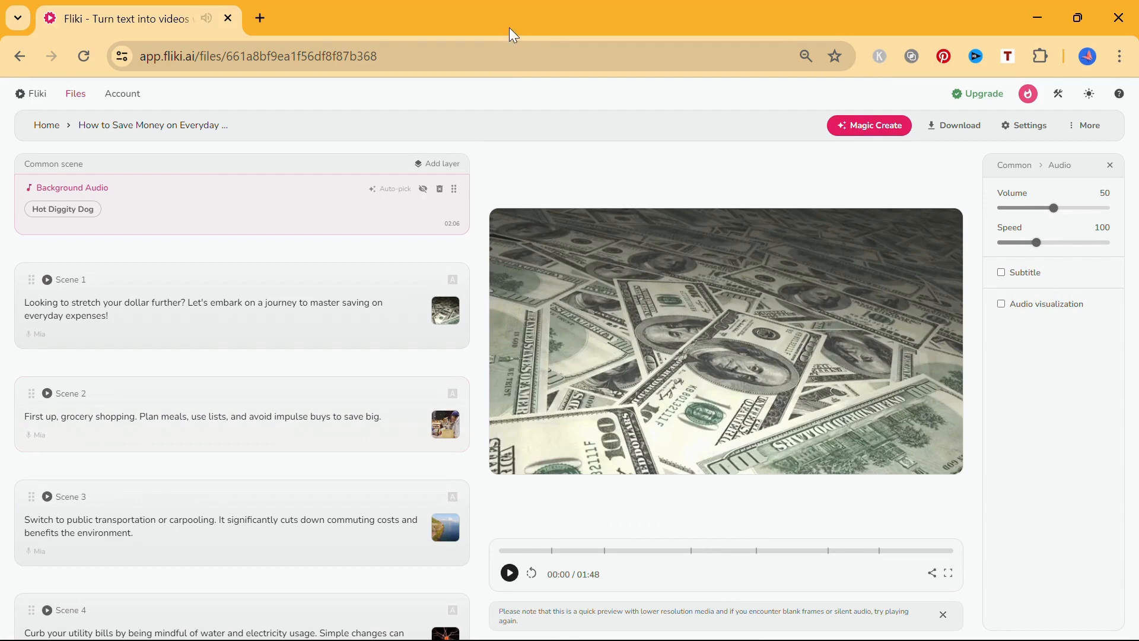
Open the voice selection for the Scene 1 voiceover, look through the voices, and preview Mia and Ava
left_click(244, 309)
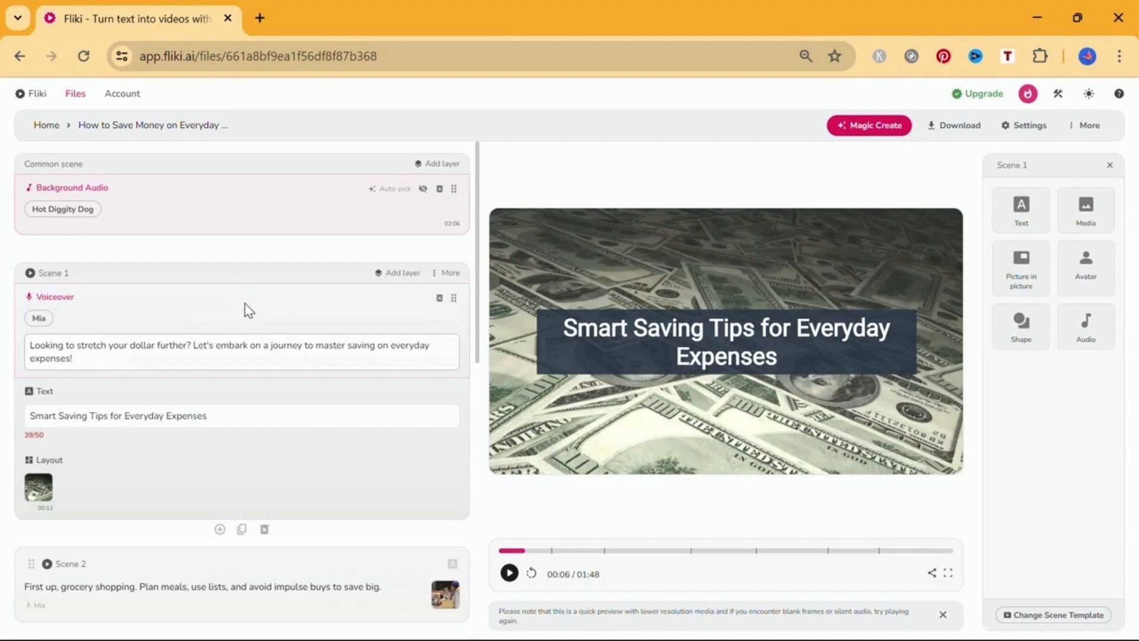
left_click(40, 318)
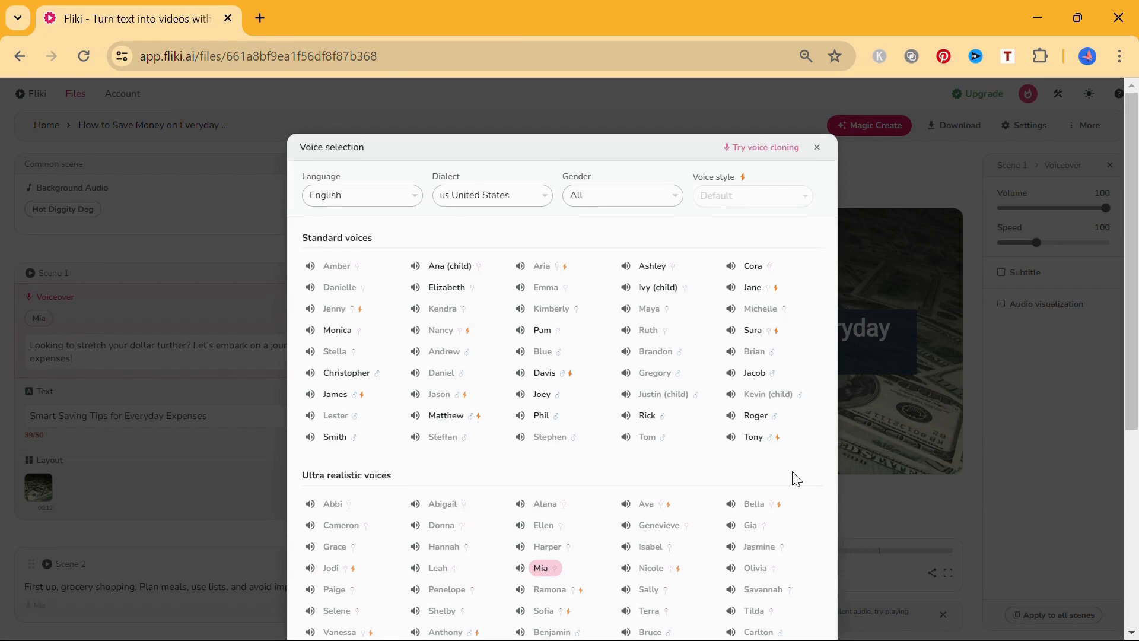
scroll(796, 475, "down", 3)
scroll(796, 478, "down", 3)
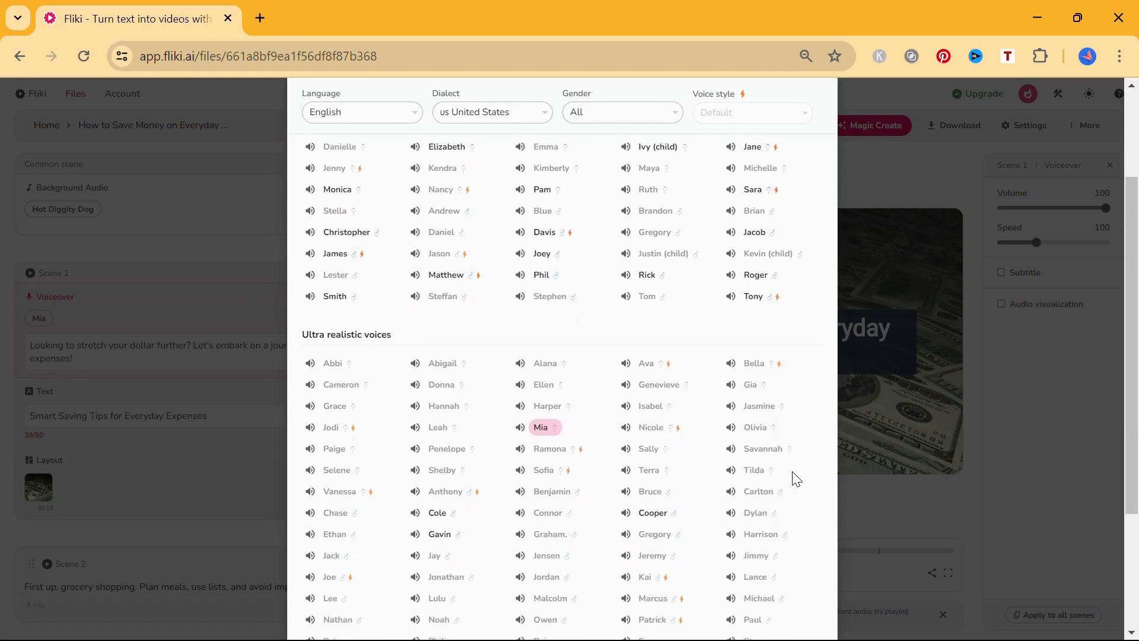
scroll(796, 479, "down", 2)
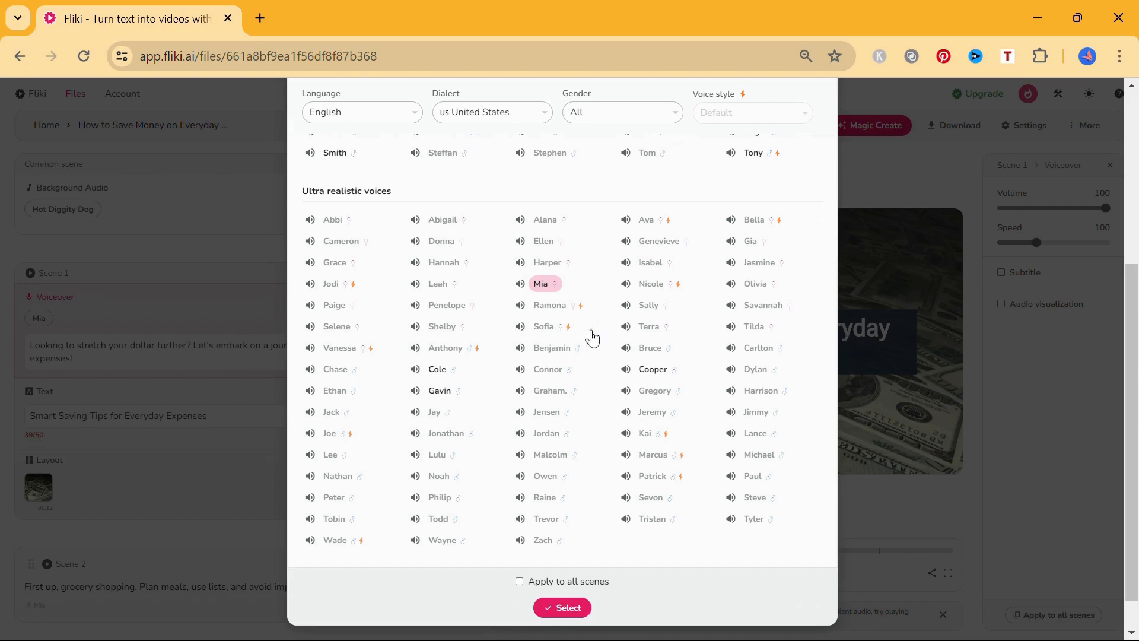
left_click(520, 286)
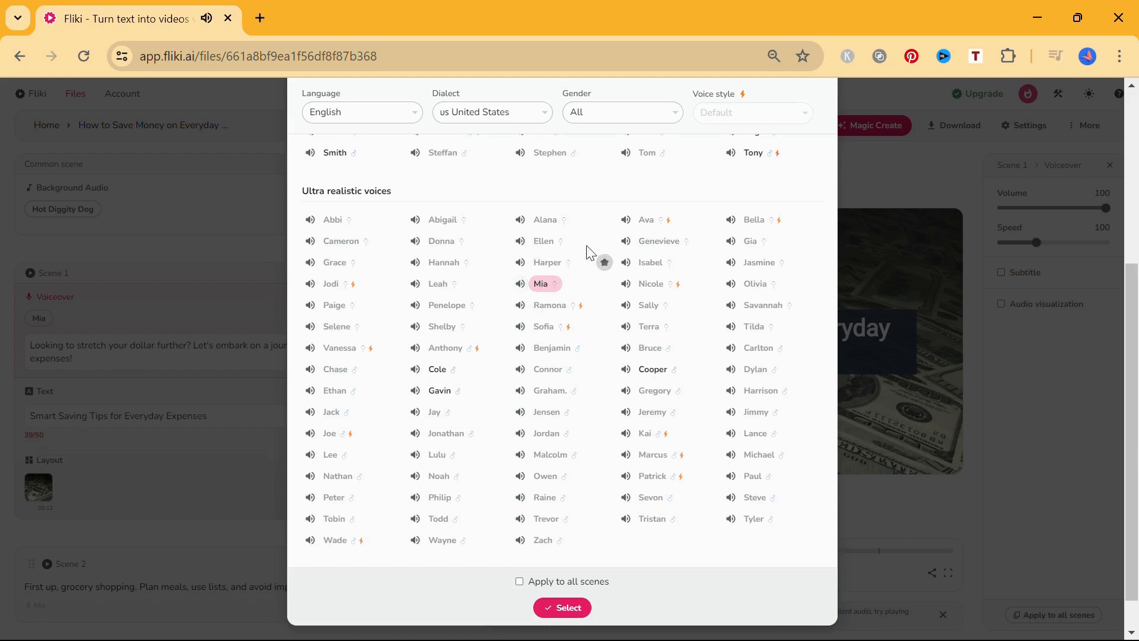
left_click(628, 223)
Review the language, dialect and gender options, preview the standard voice Pam, and close the voice selection without applying it
left_click(401, 114)
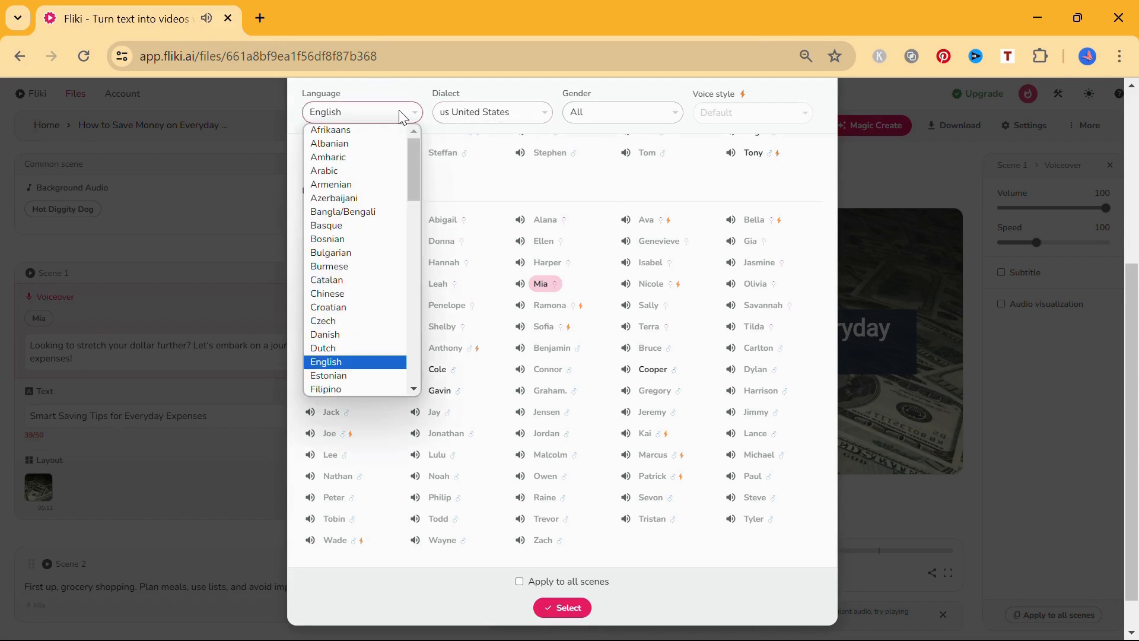
left_click(401, 114)
left_click(469, 113)
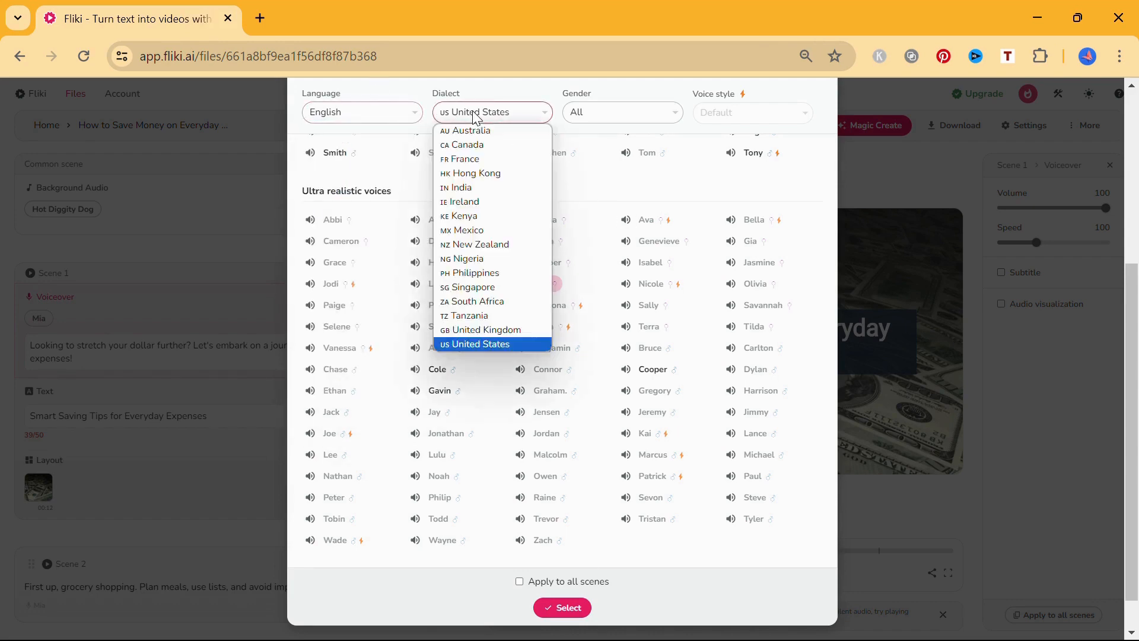
left_click(470, 112)
left_click(575, 117)
left_click(590, 112)
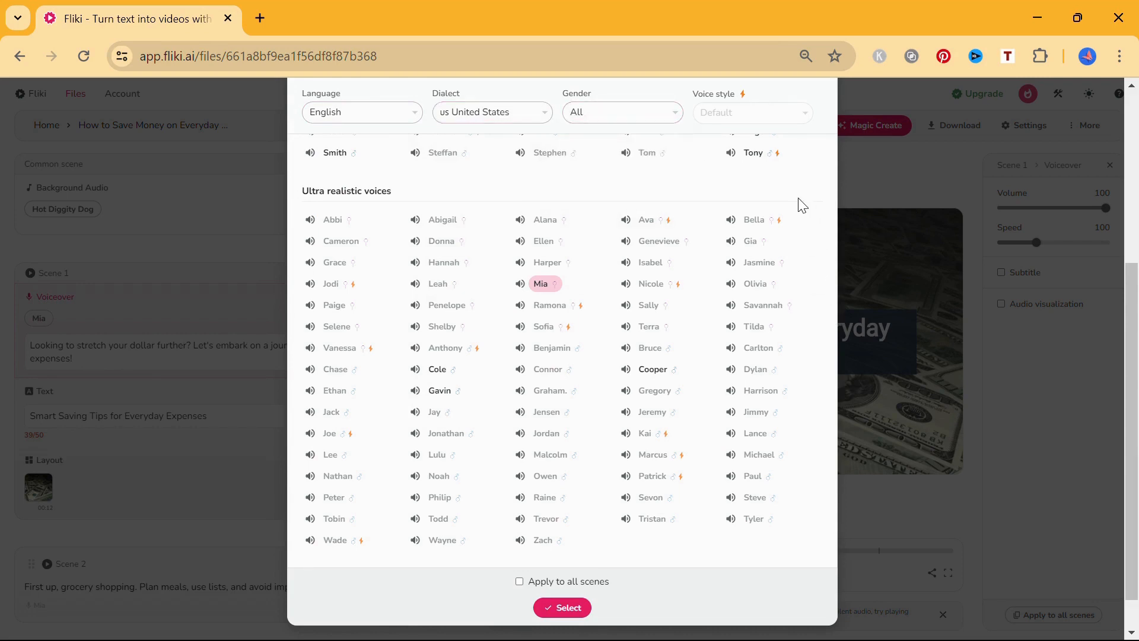
scroll(801, 204, "up", 5)
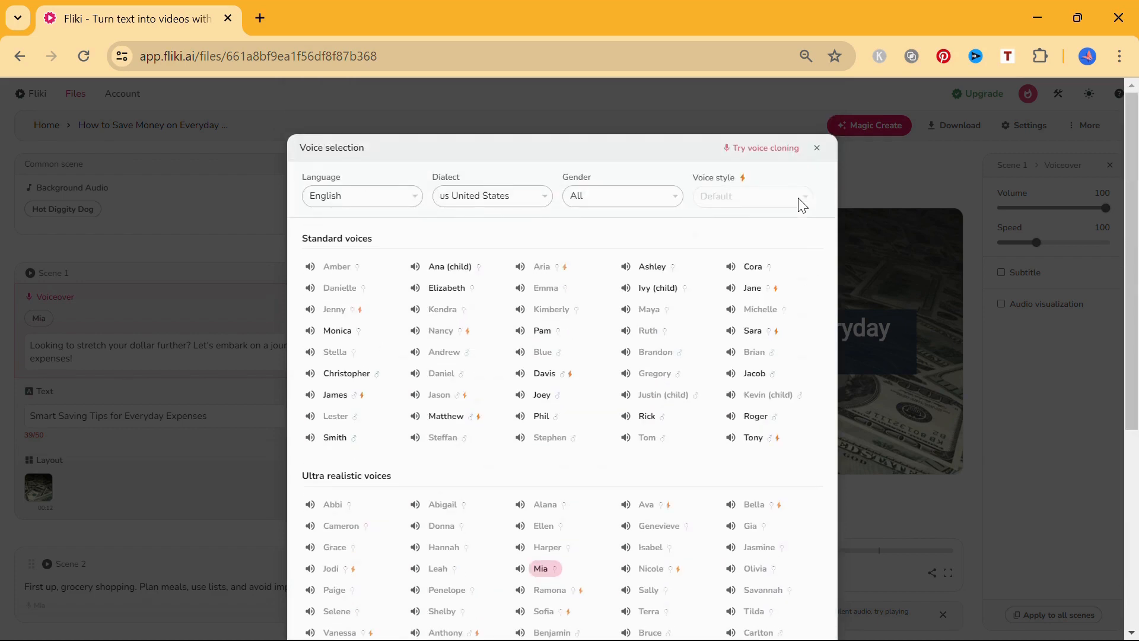
left_click(520, 332)
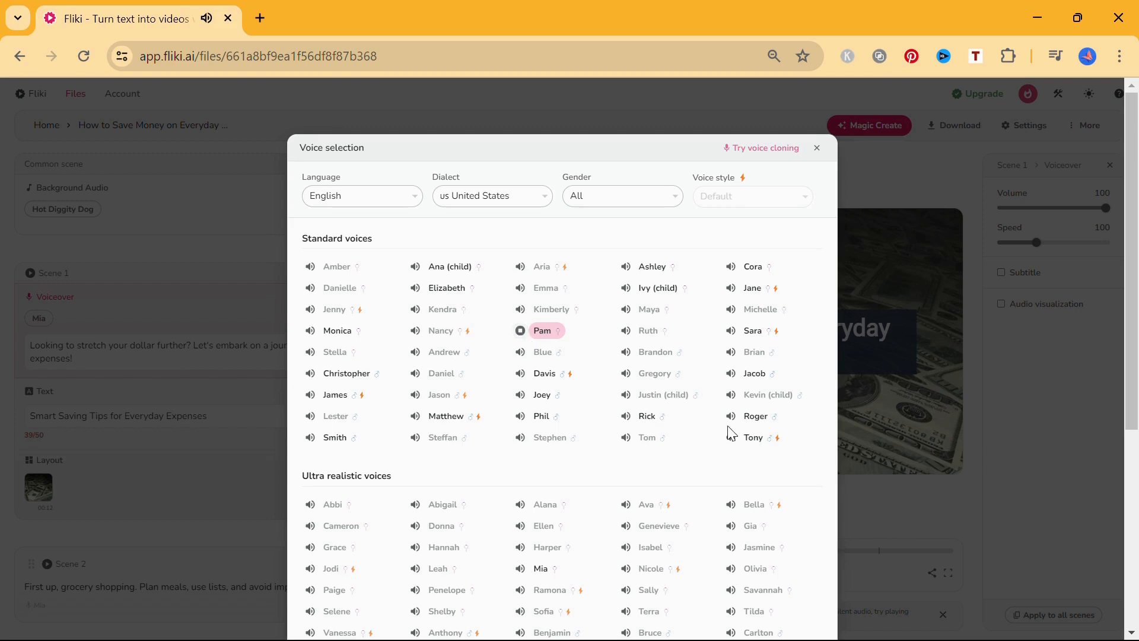
left_click(818, 150)
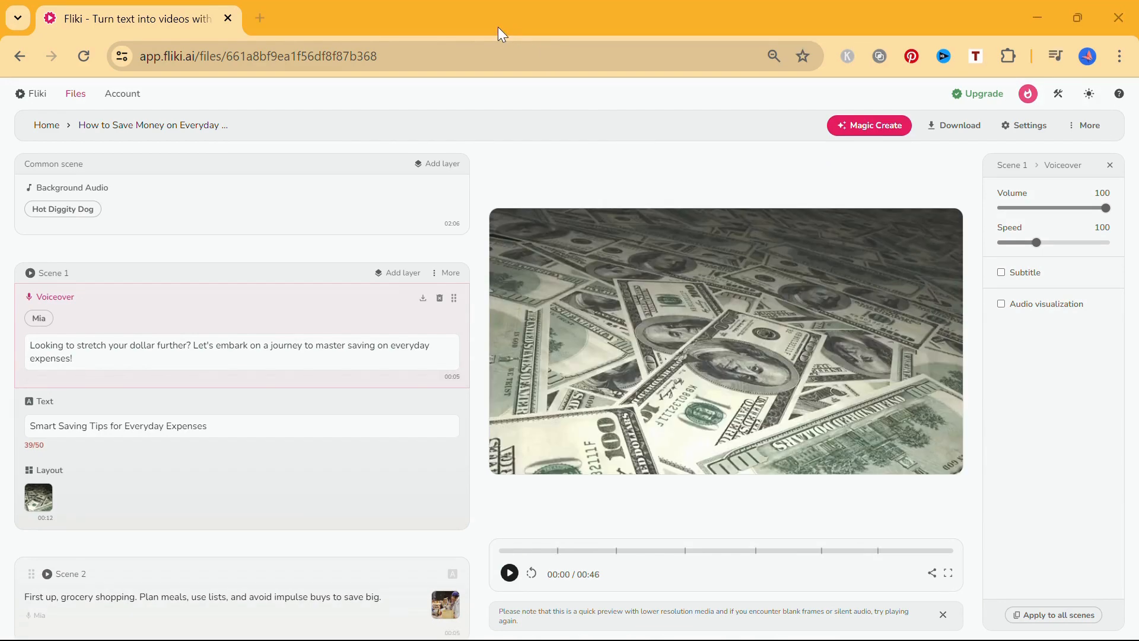
Replace the word "embark" with "start" in the Scene 1 voiceover script
double_click(232, 346)
type("start")
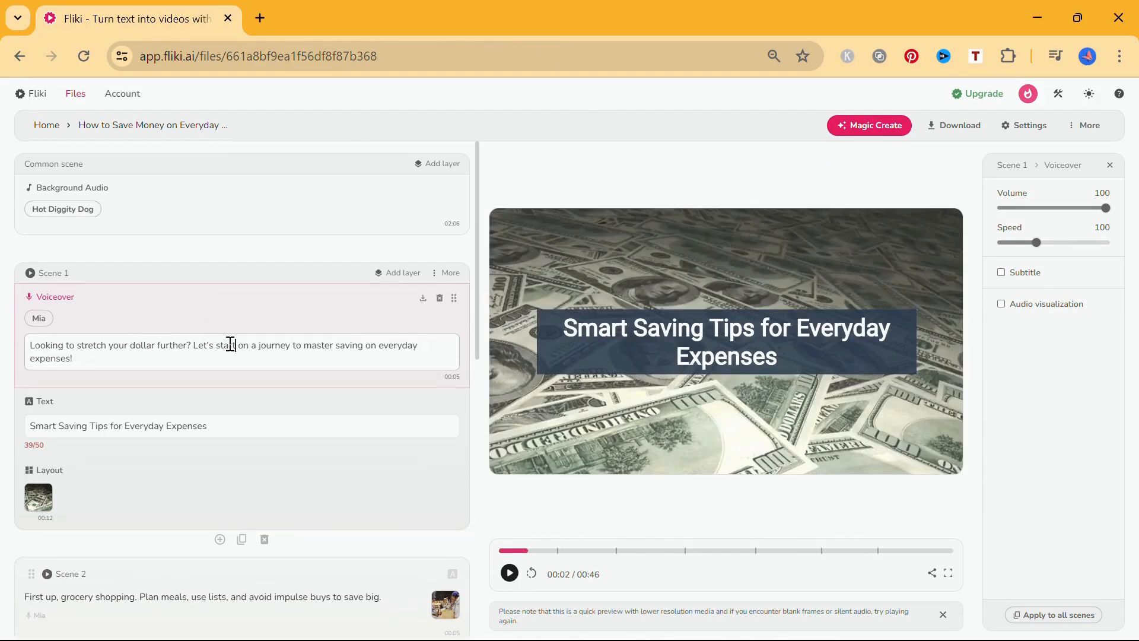
left_click(446, 427)
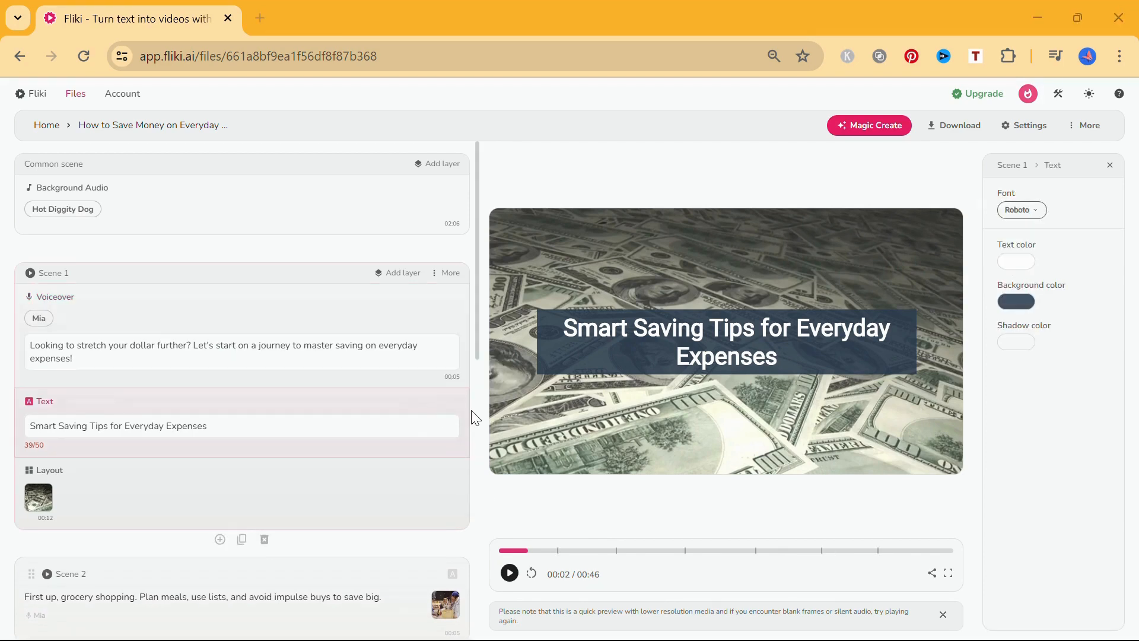
Examine the font choices and background color setting of the Scene 1 title text
left_click(372, 433)
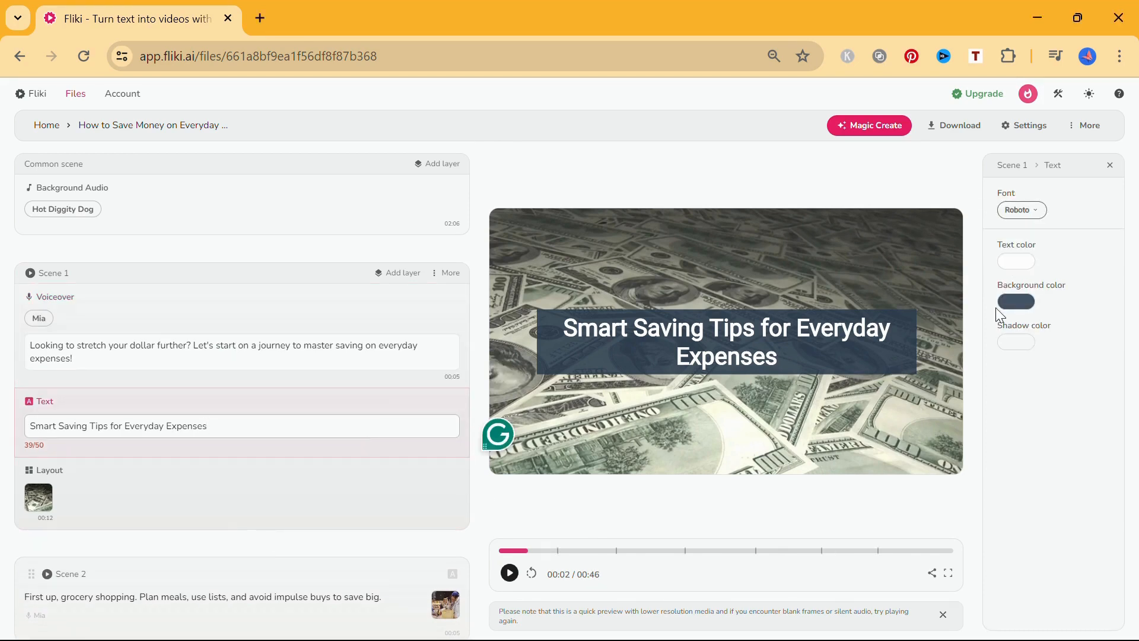
left_click(1035, 217)
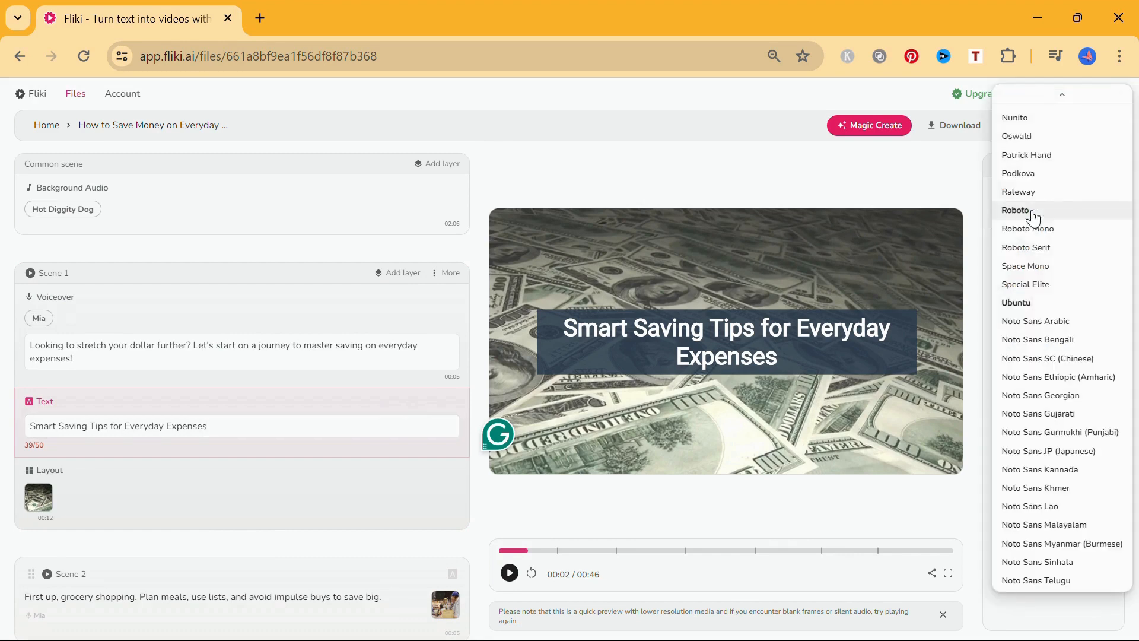
left_click(1031, 215)
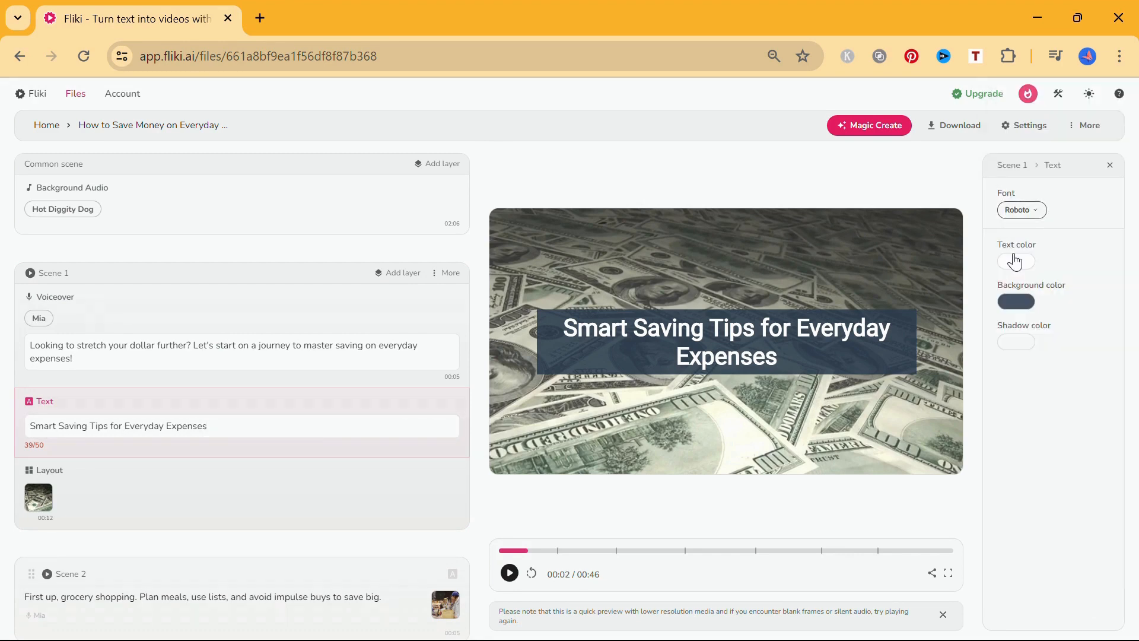
left_click(1020, 303)
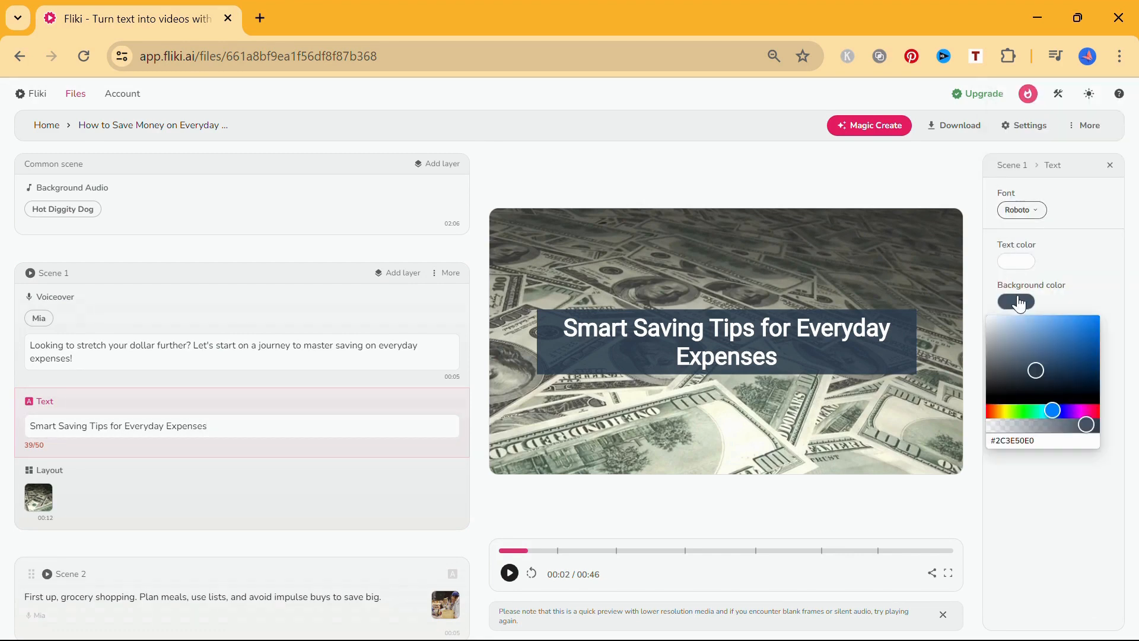
left_click(1021, 303)
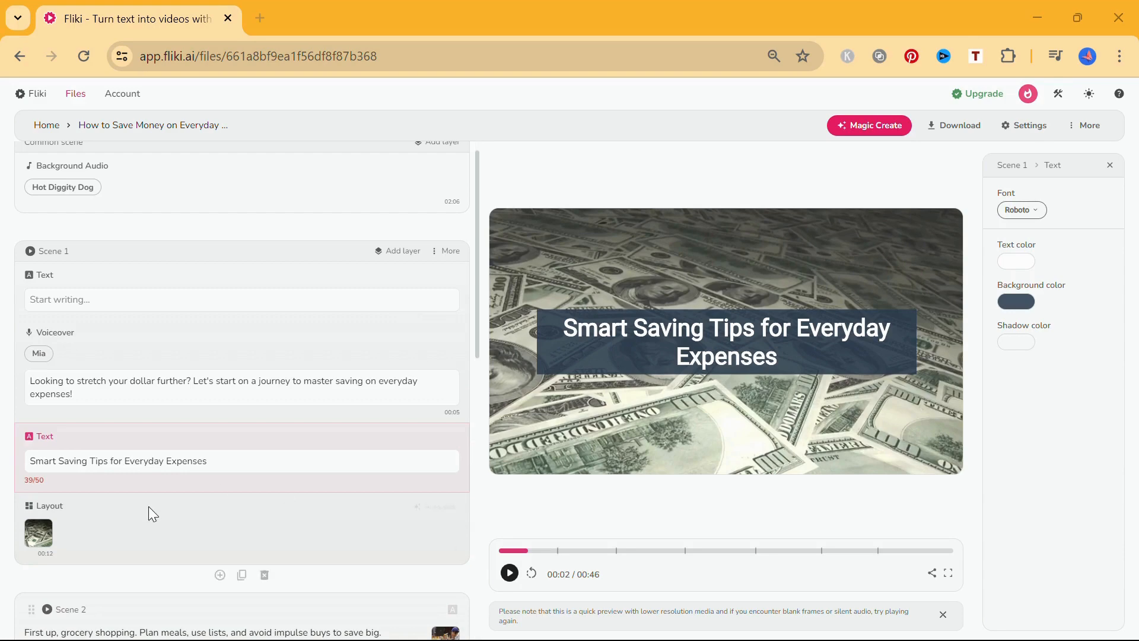
Replace the Scene 1 media with the stock image "green-plant-in-clear" and change "Smart" to "Best" in the scene's title text
left_click(39, 533)
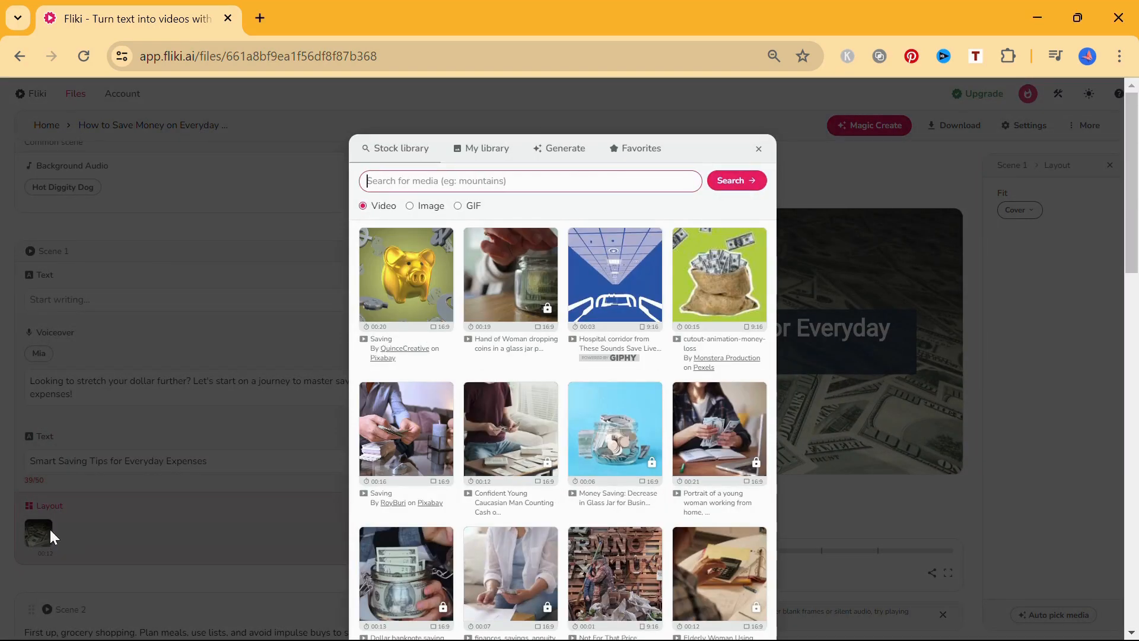
left_click(411, 212)
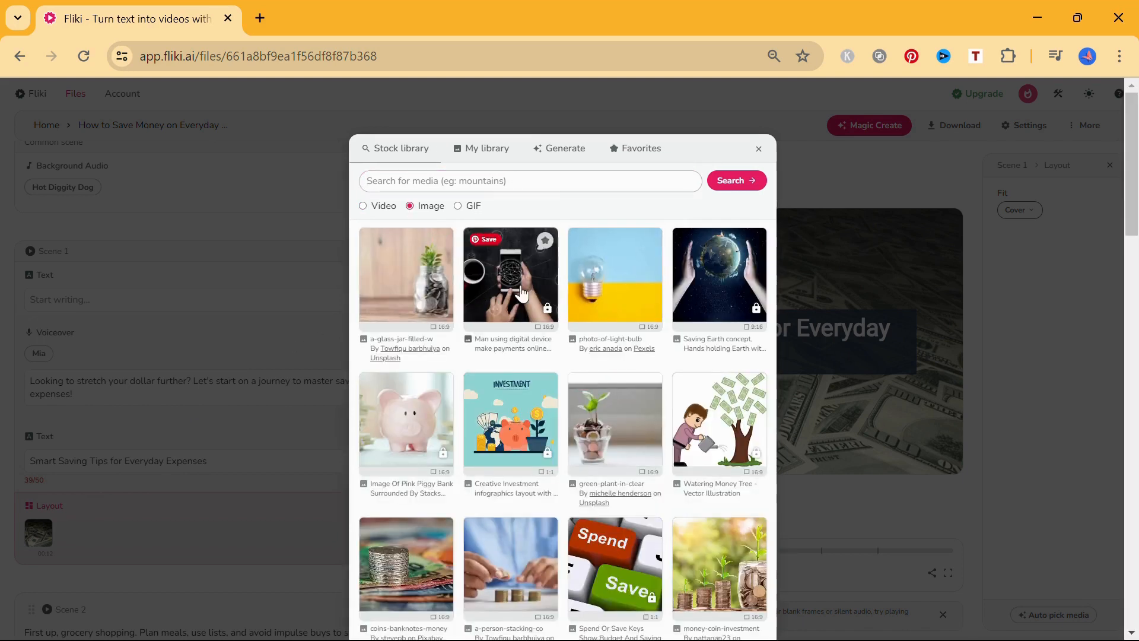
left_click(610, 427)
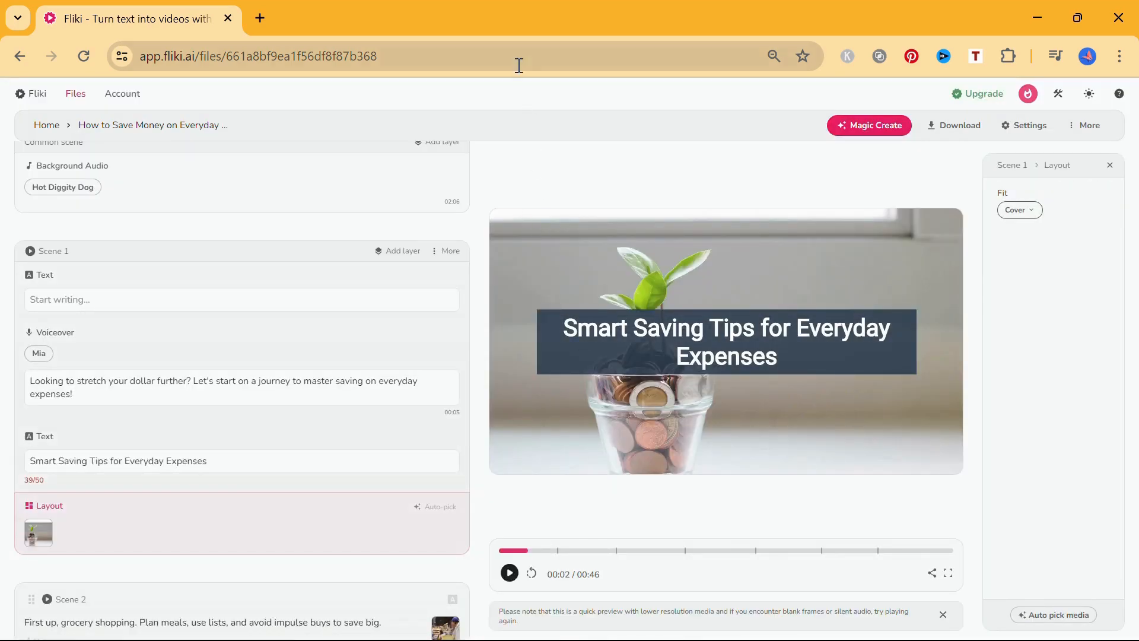
double_click(40, 462)
type("Best")
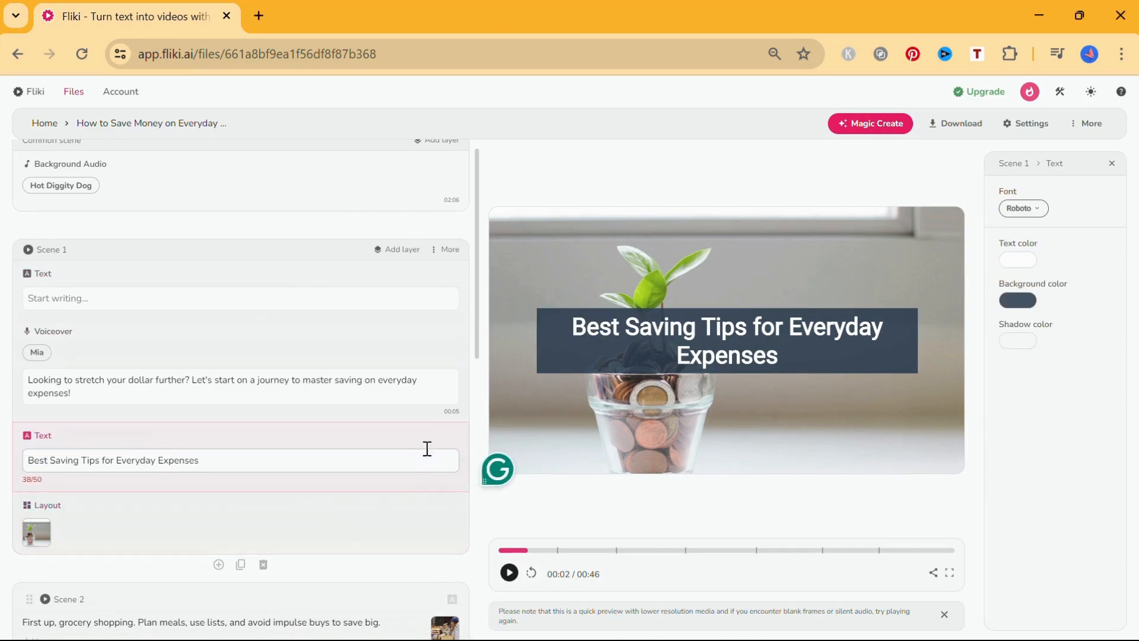
Set the background color of the Scene 2 text to brown, #75552ce0
left_click(407, 411)
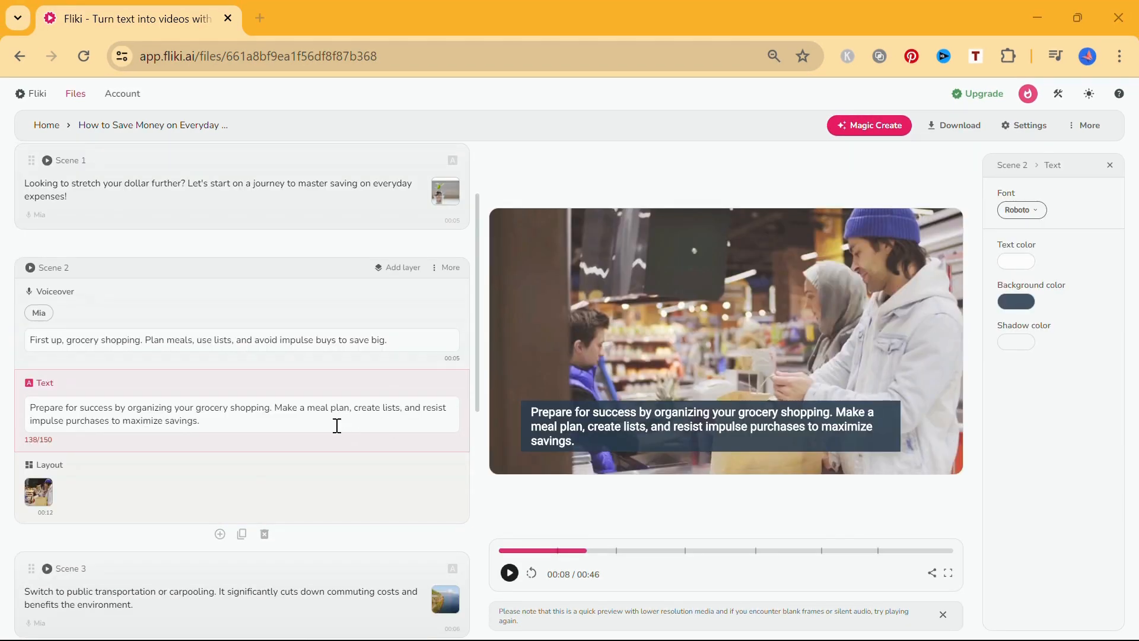
left_click(1020, 302)
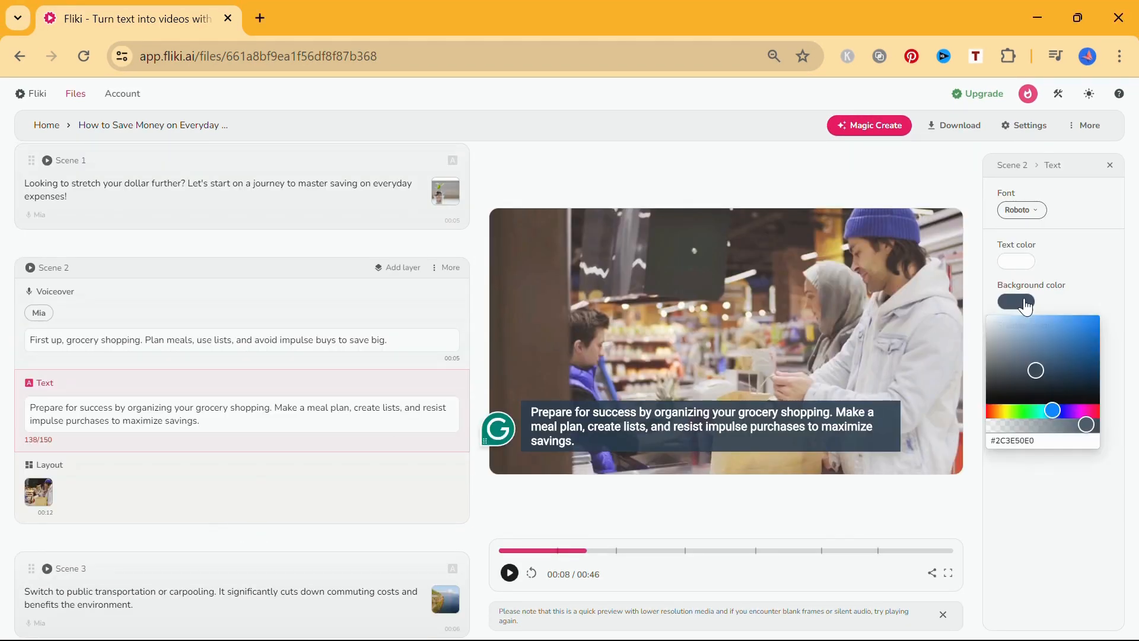
left_click(996, 411)
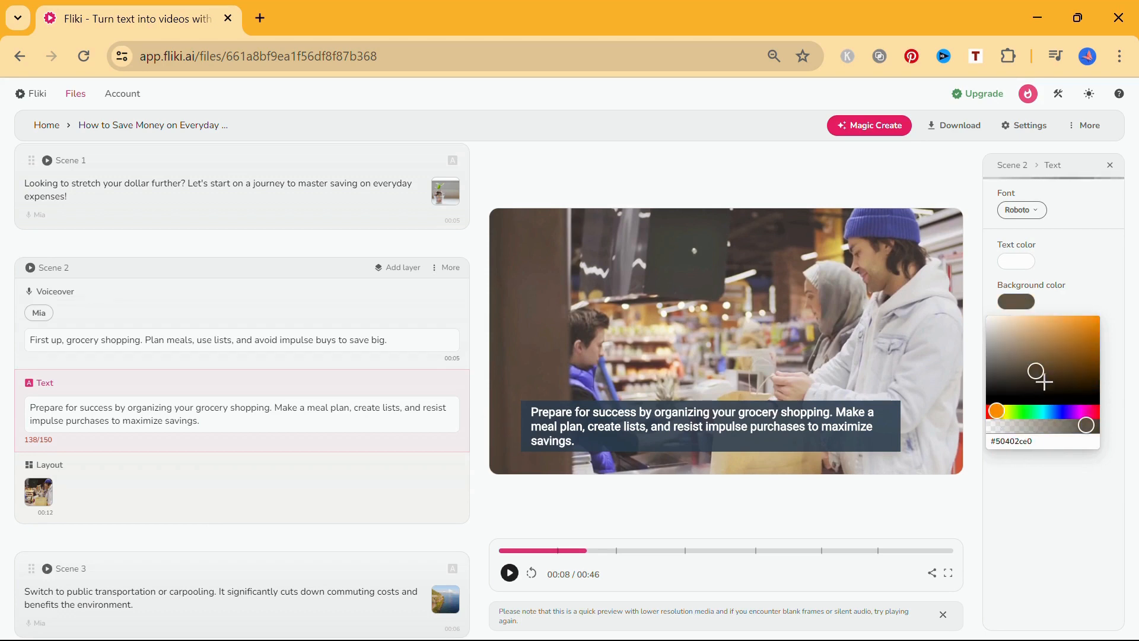
left_click(1057, 359)
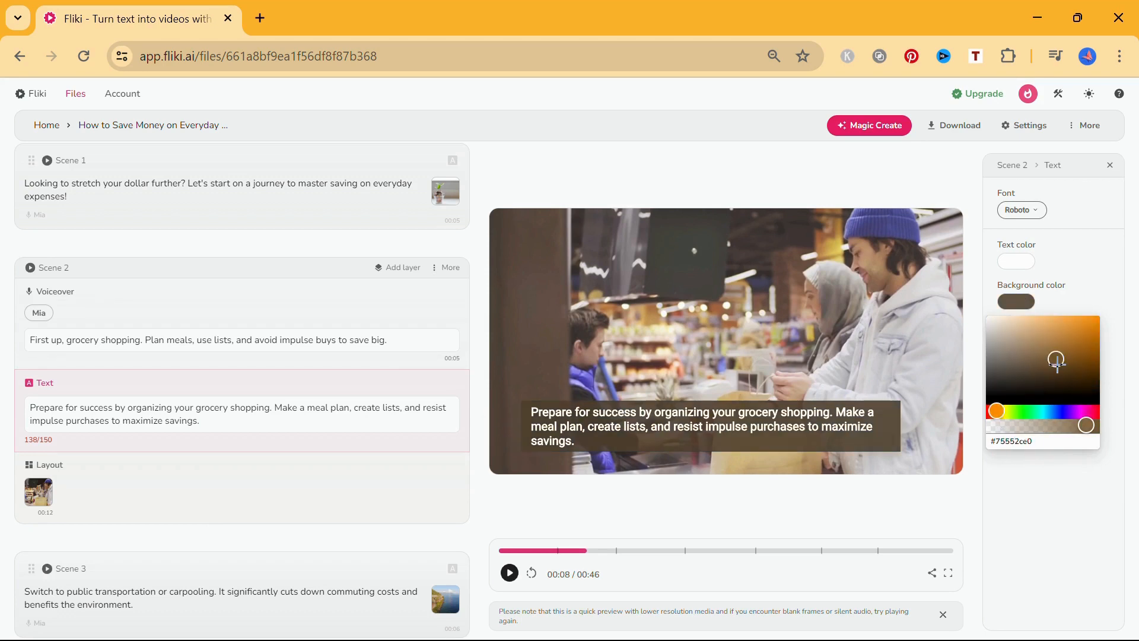
Try dark red #5a0f0fff as the Scene 2 text color and restore it to white, #ffffff
left_click(1049, 530)
left_click(1015, 265)
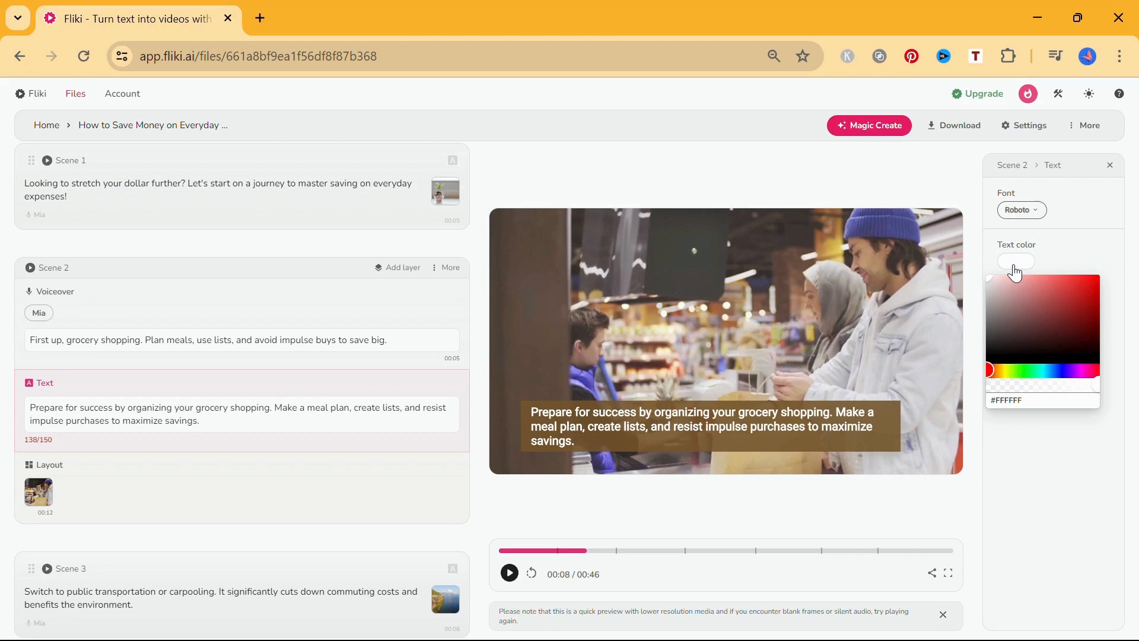
left_click(1081, 330)
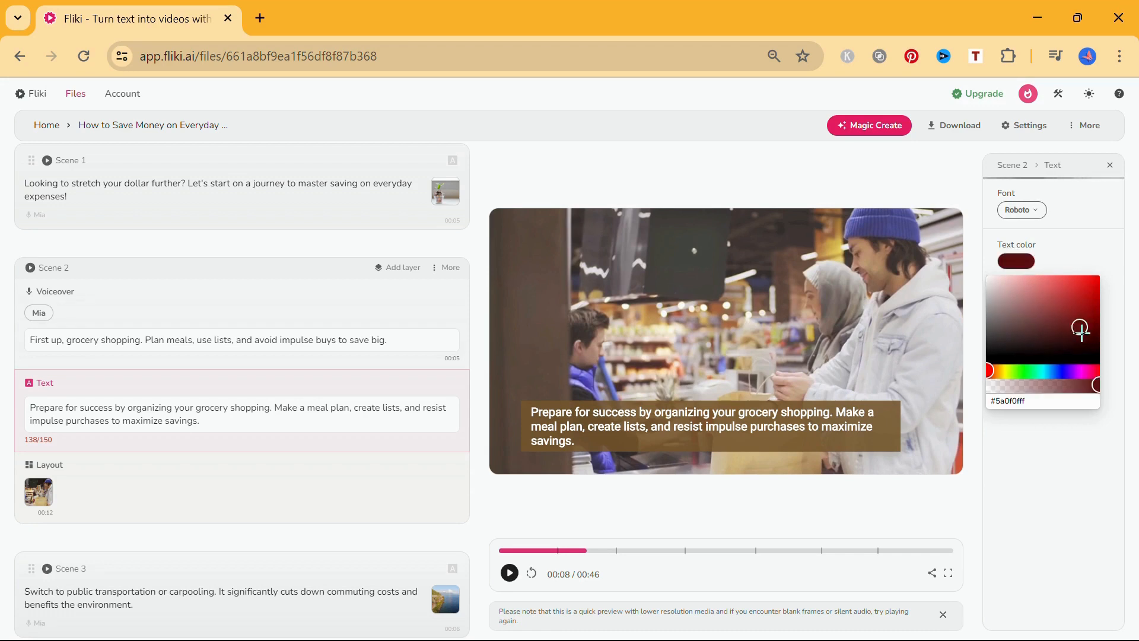
left_click(988, 281)
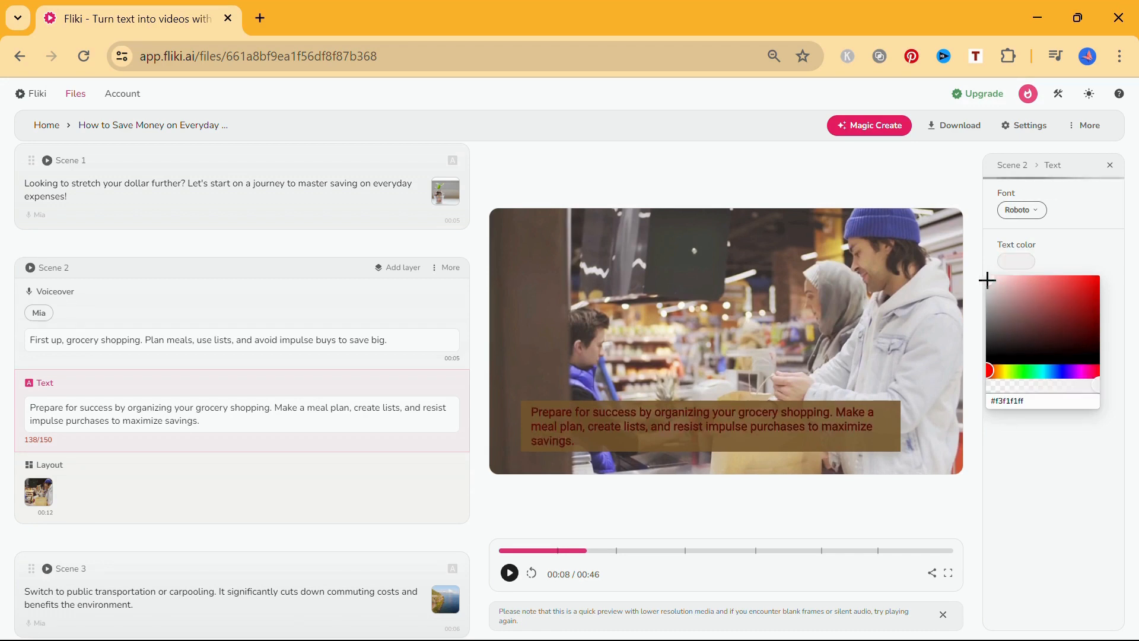
left_click_drag(1030, 400, 998, 399)
type("ffffff")
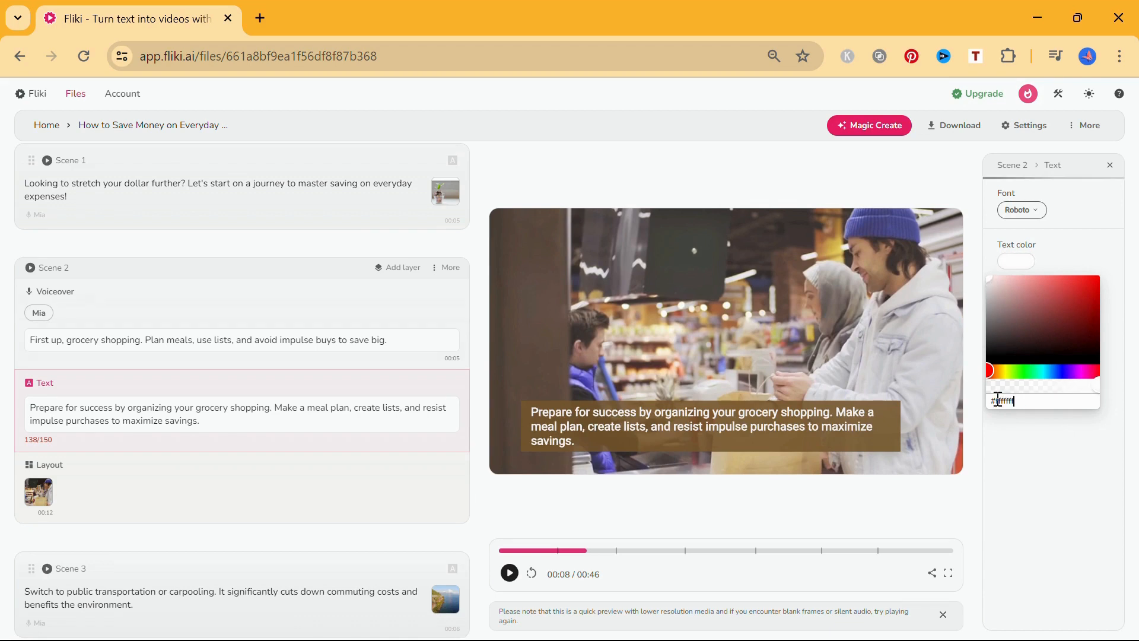
left_click(1012, 448)
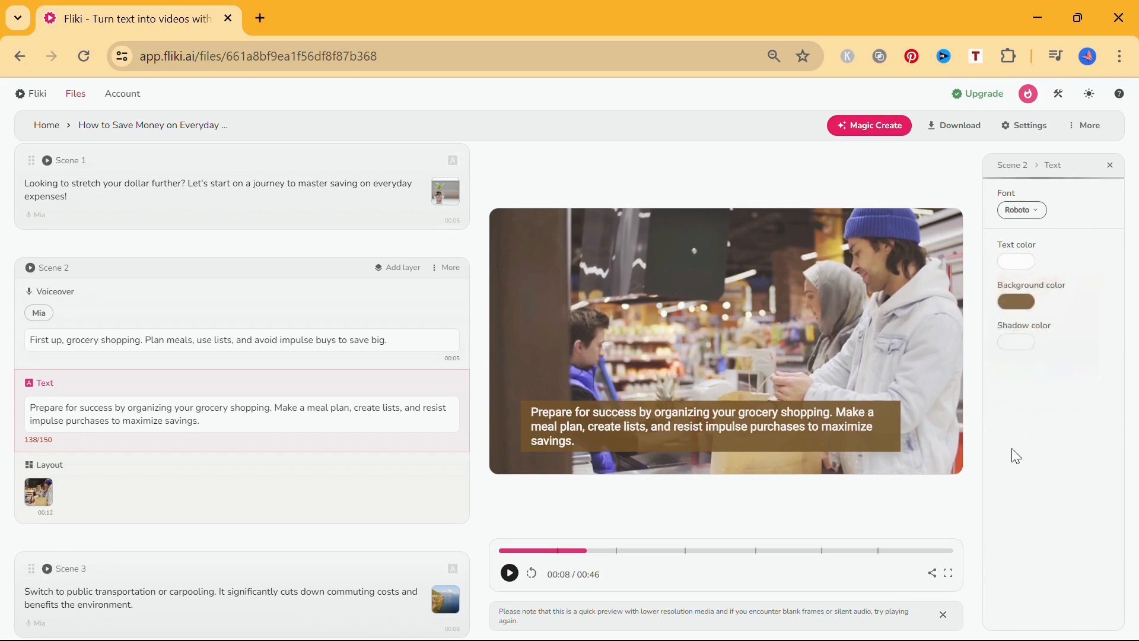
Examine the font choices for the Scene 2 text and the library, Generate and Favorites media sources for its layout
left_click(1023, 225)
left_click(1026, 615)
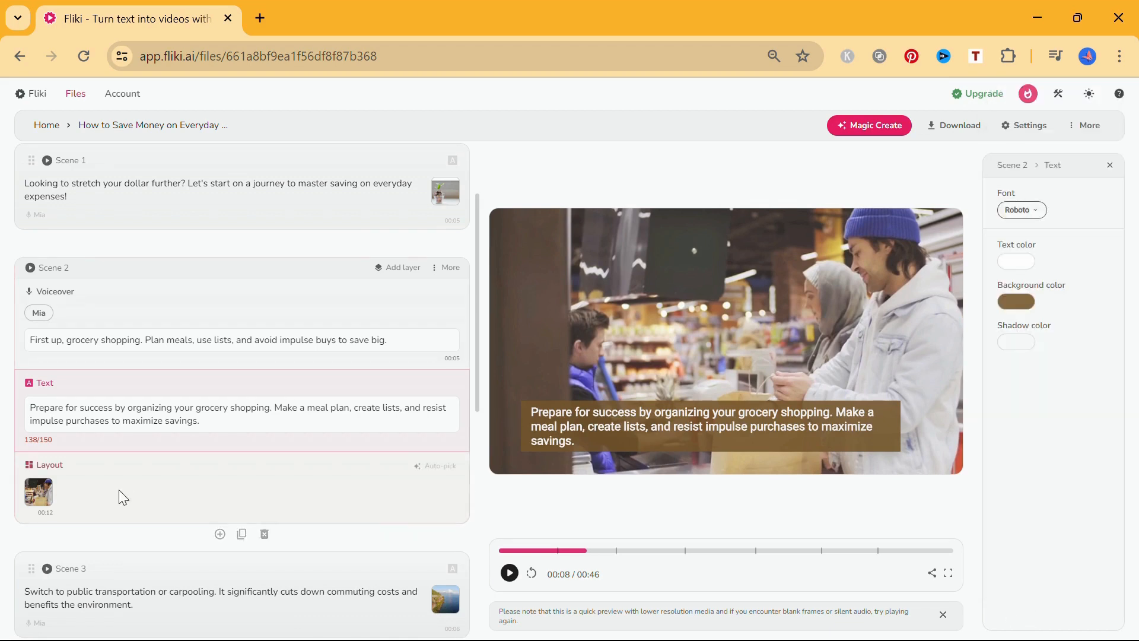
left_click(42, 491)
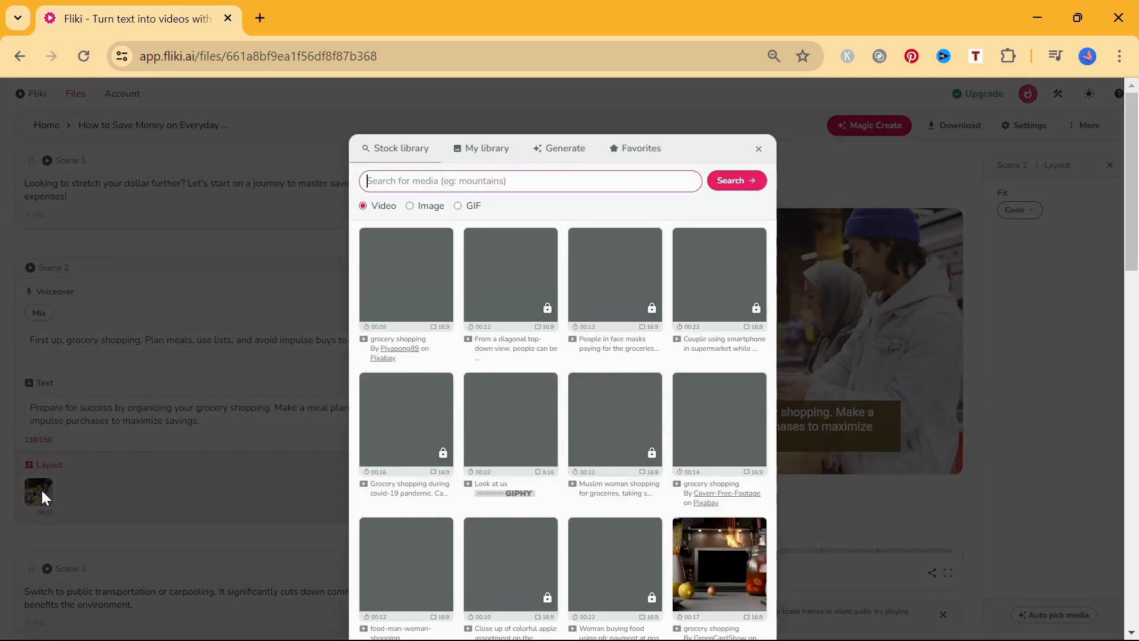
left_click(490, 156)
left_click(573, 158)
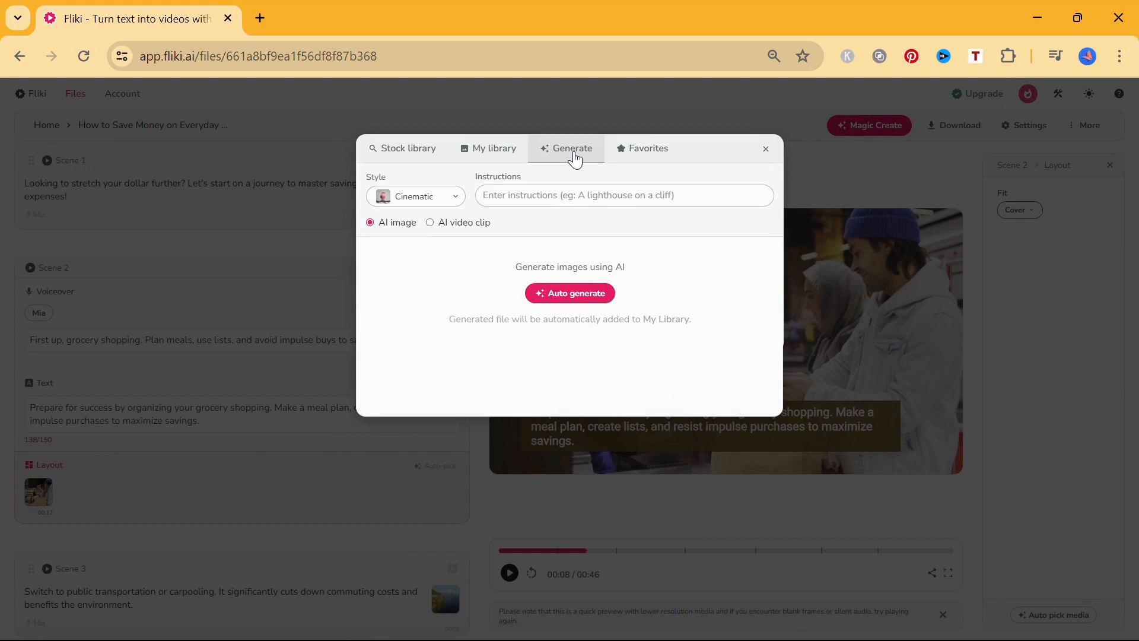
left_click(645, 155)
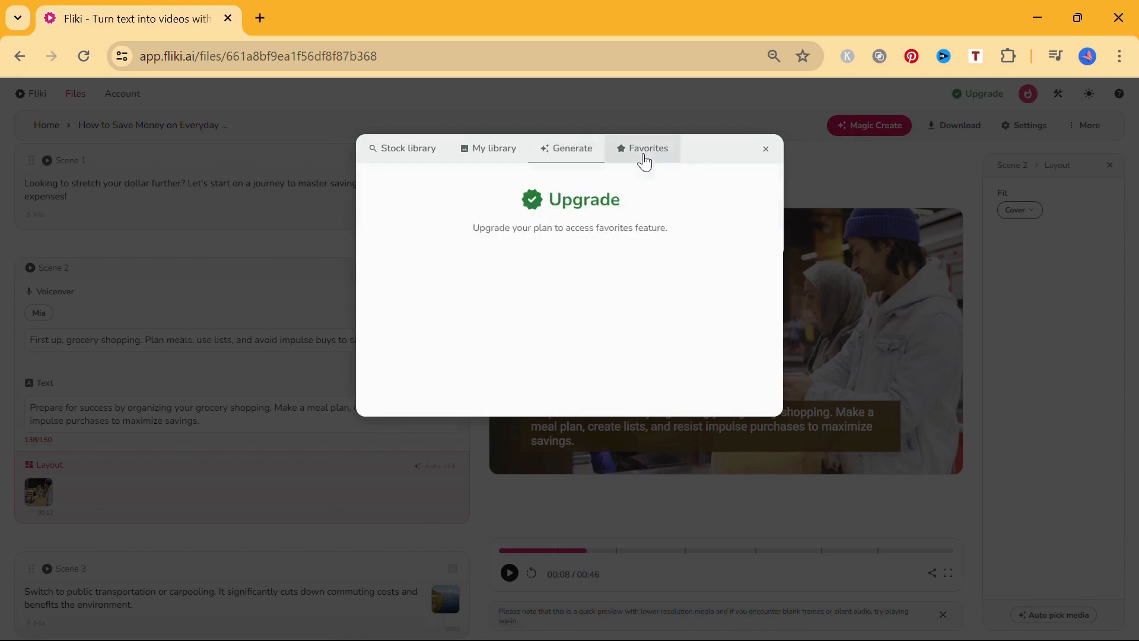
left_click(766, 150)
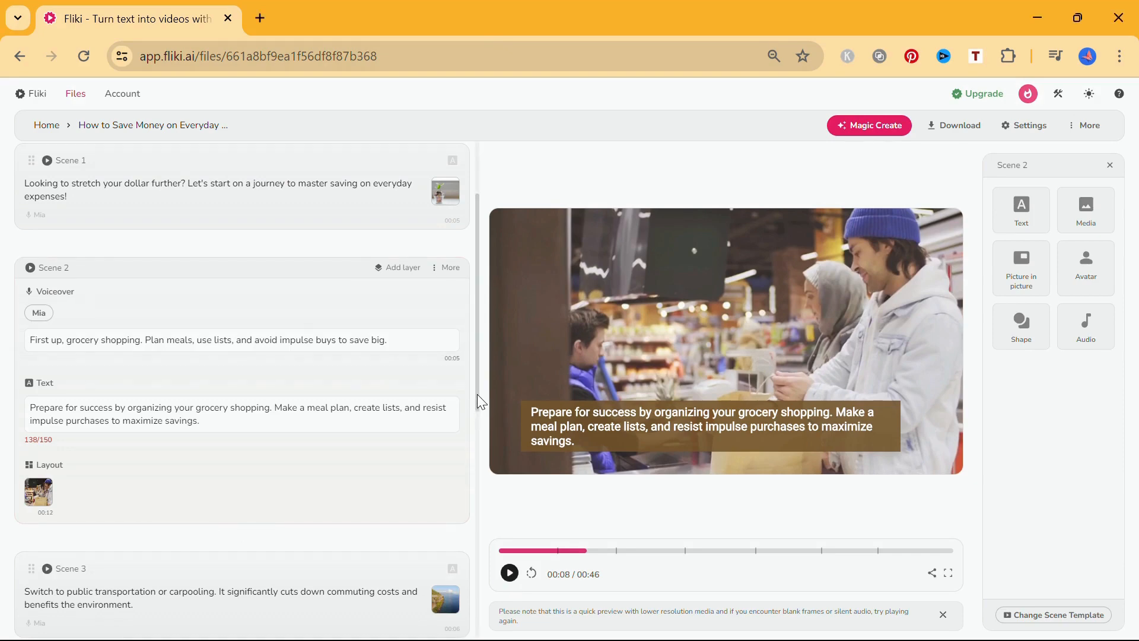
Add a new text layer to Scene 3 reading "Extra Text"
left_click_drag(477, 394, 499, 534)
left_click(306, 263)
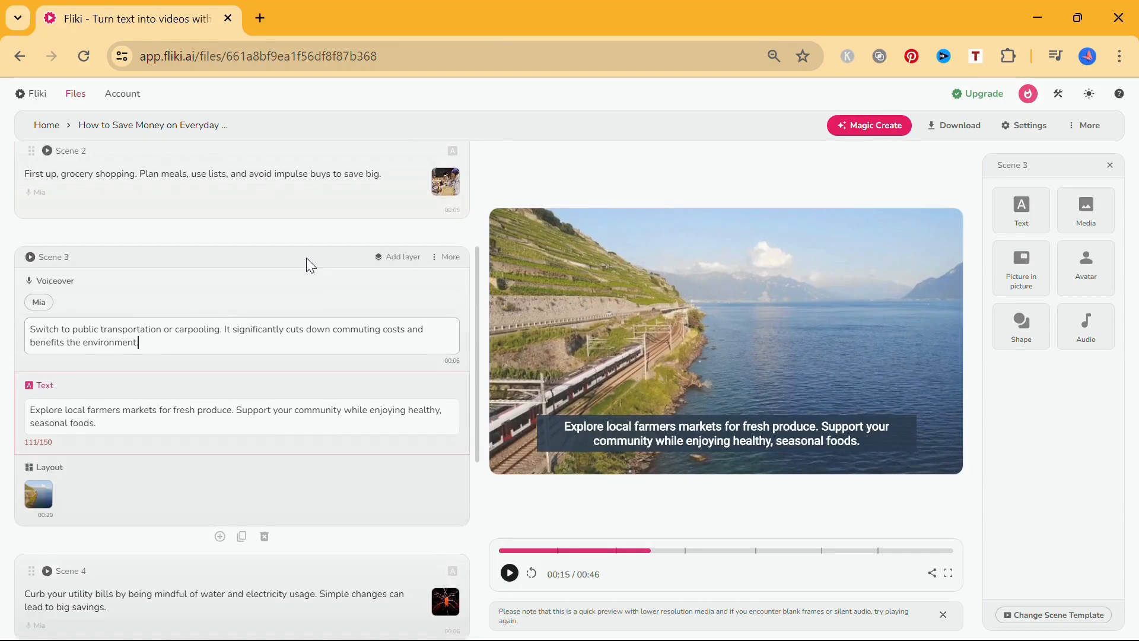
left_click(1024, 215)
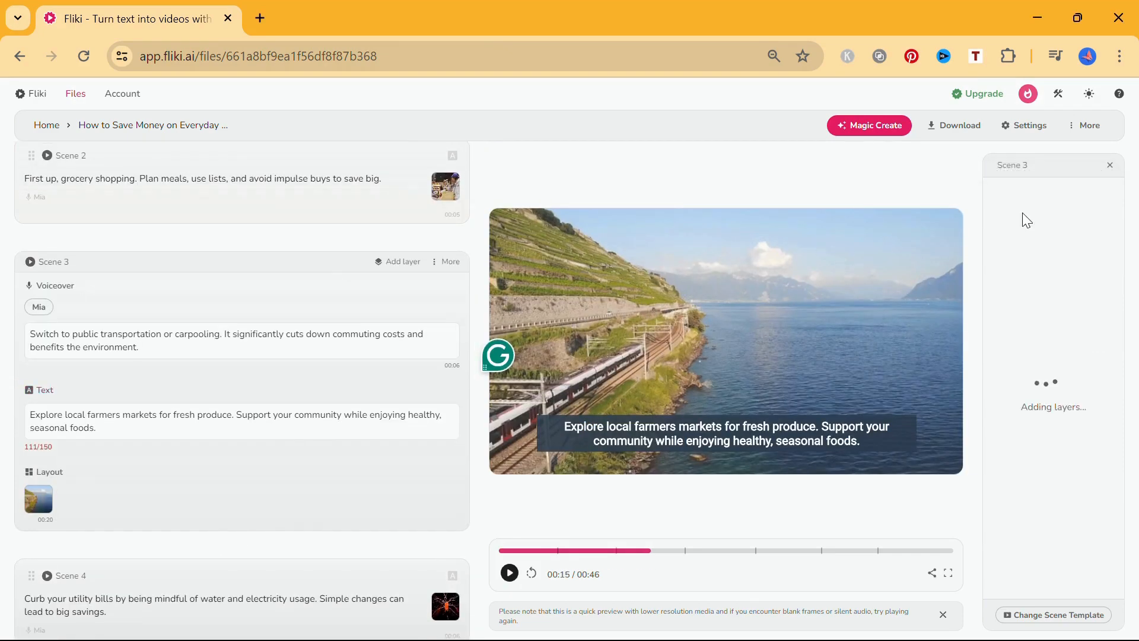
left_click(272, 298)
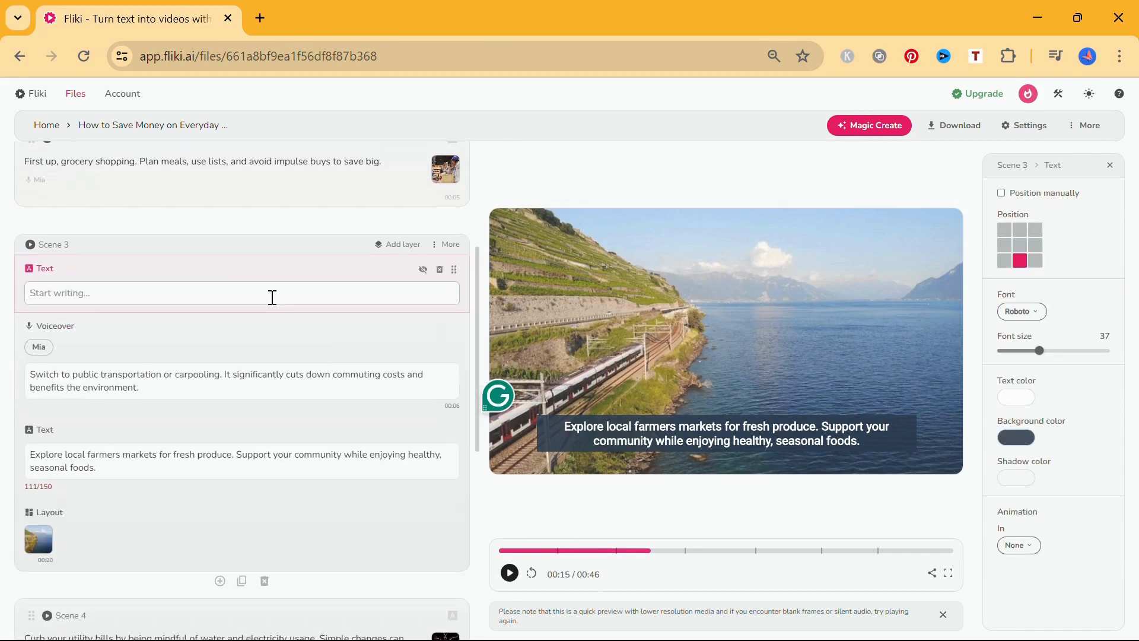
type("Extra Text")
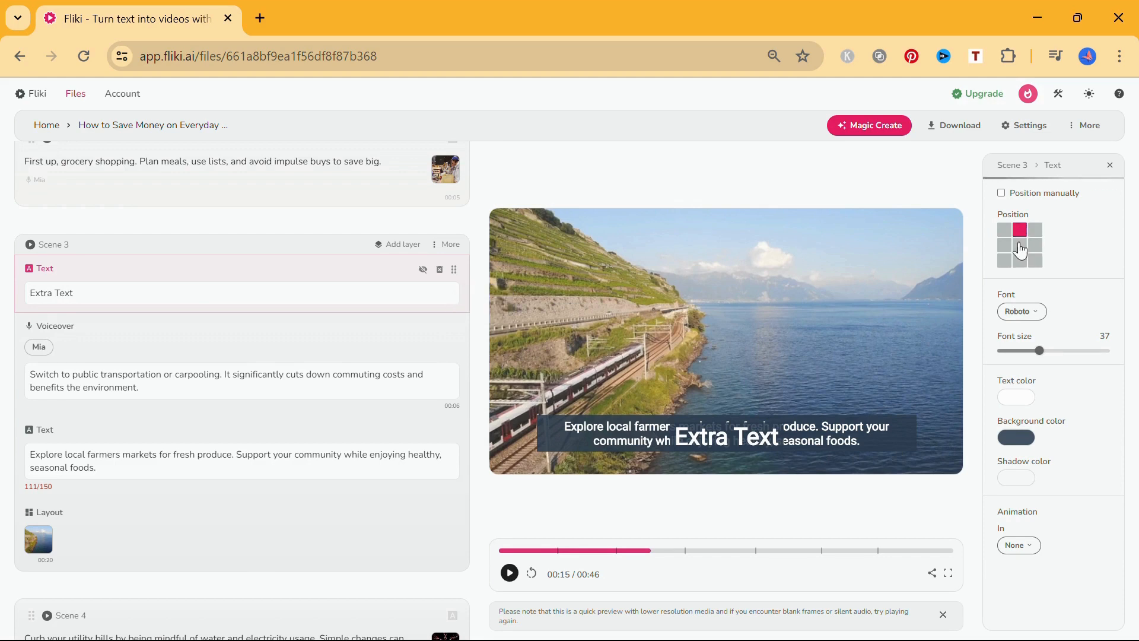
Place the Scene 3 "Extra Text" at top center with a light blue #67a9ebe0 background and font size 17
left_click(1016, 439)
left_click(1050, 295)
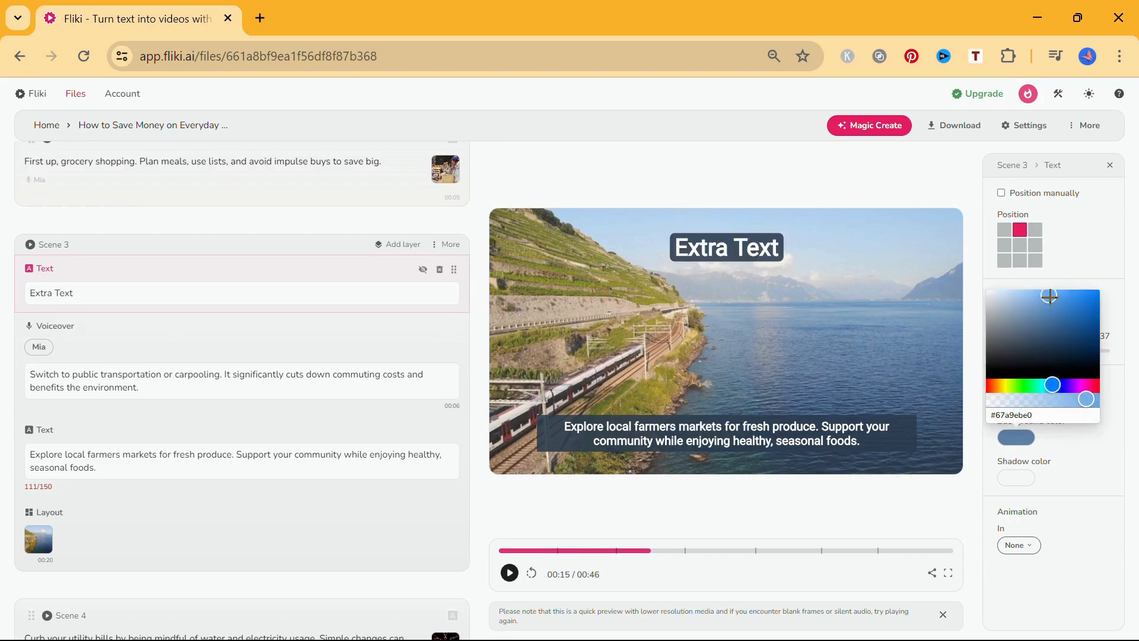
left_click(982, 458)
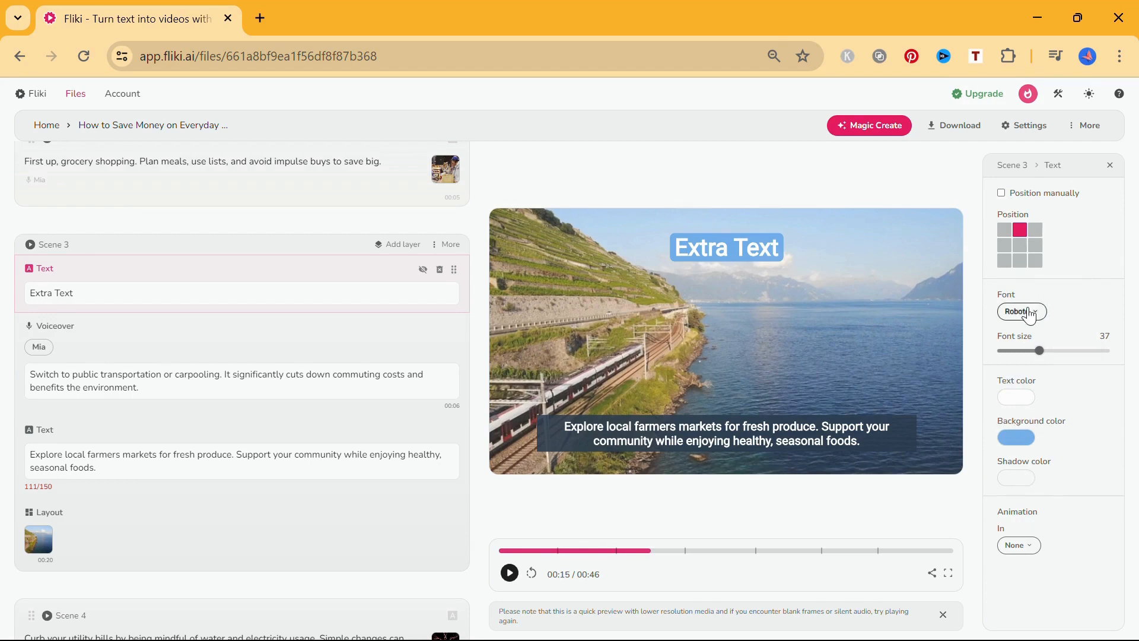
left_click_drag(1041, 351, 1015, 349)
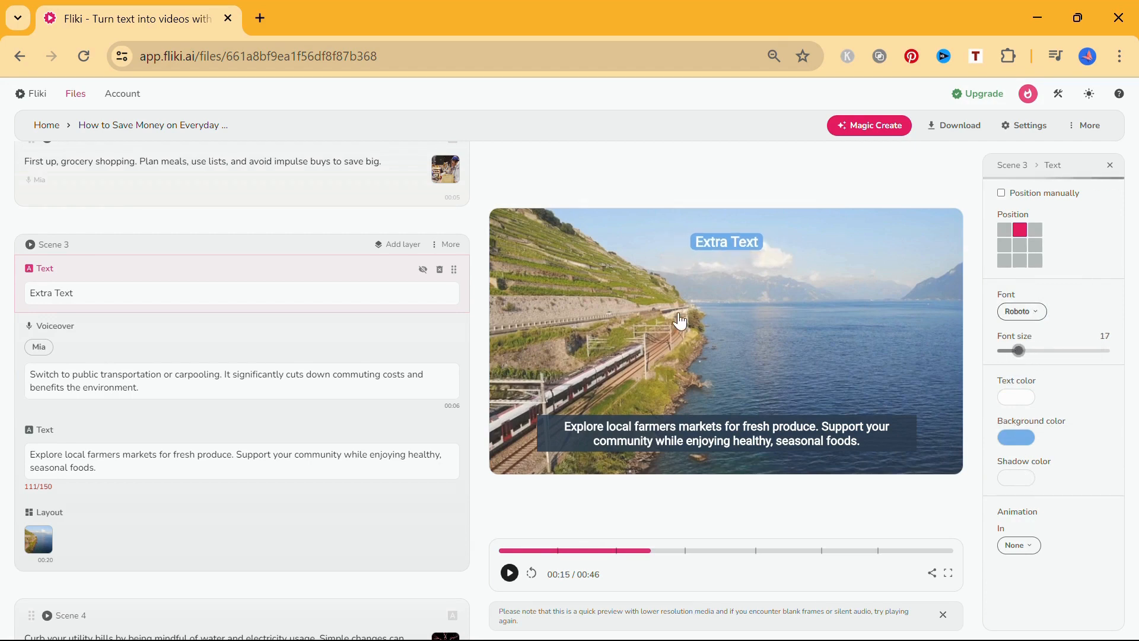
Toggle the visibility of the "Extra Text" layer off and on, and delete the layer from Scene 3
left_click(423, 274)
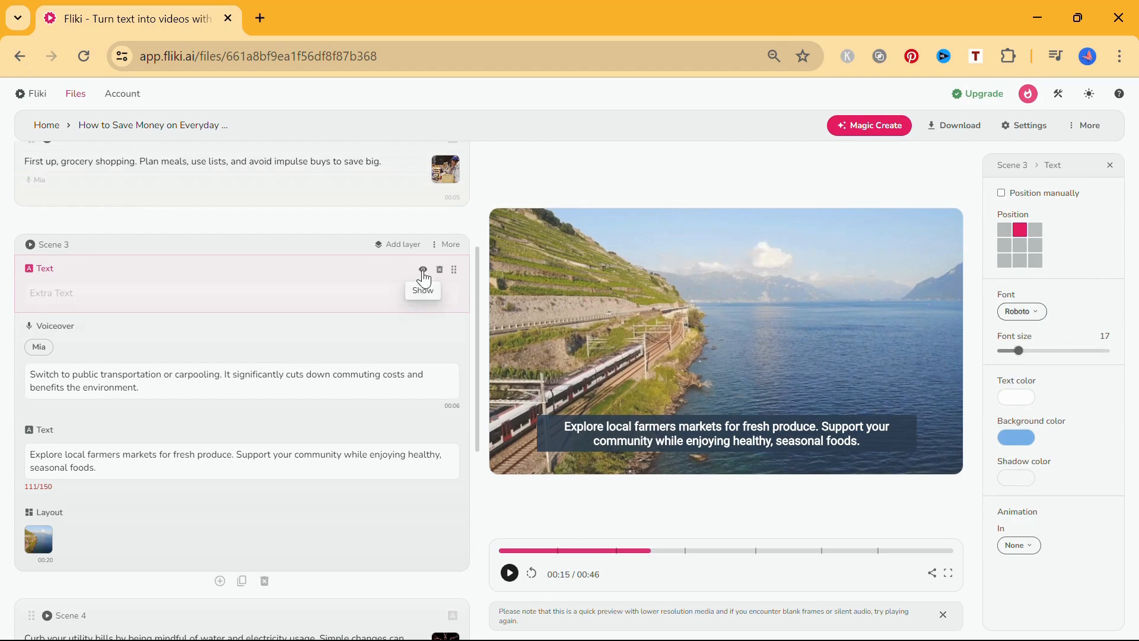
left_click(423, 274)
left_click(440, 272)
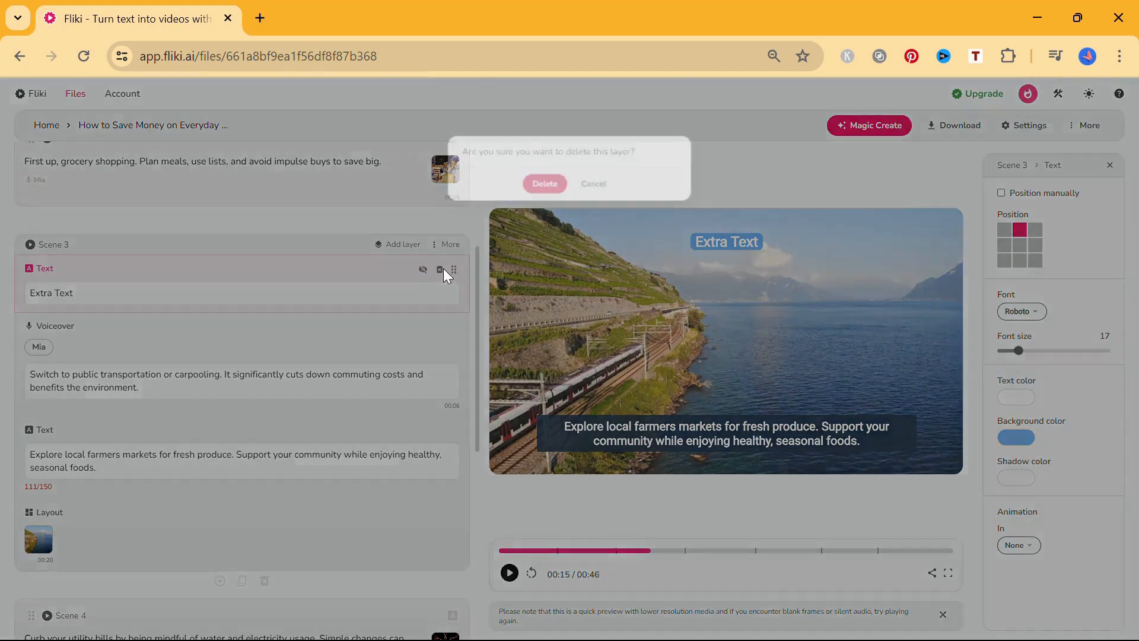
left_click(542, 185)
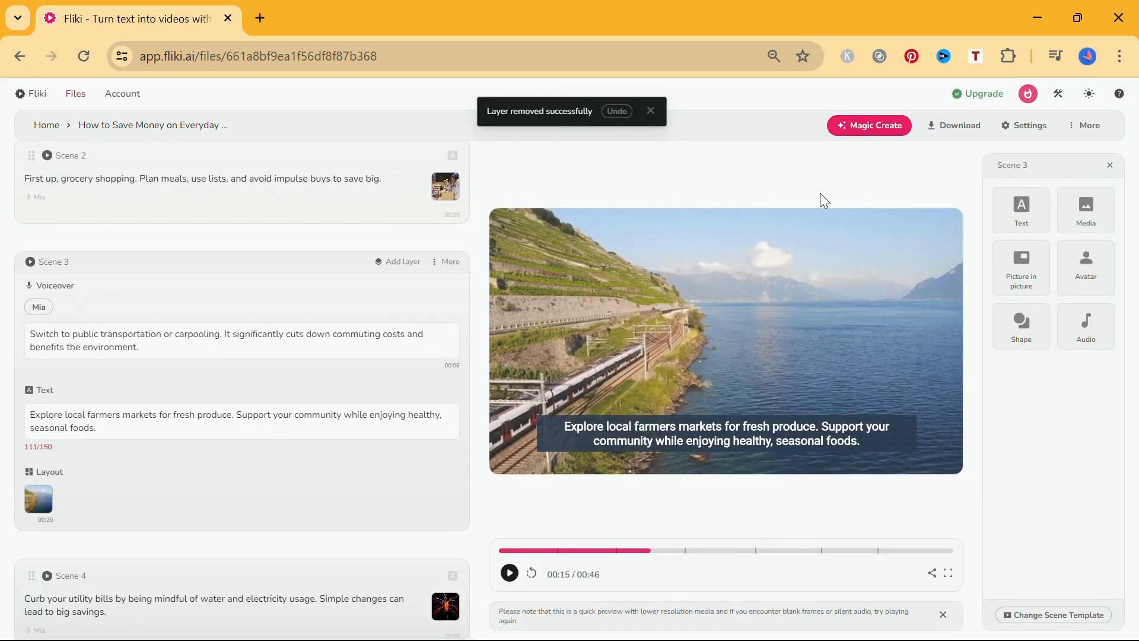
Try a media layer in Scene 3 with the stock "san francisco animation" GIF and delete that layer
left_click(1080, 210)
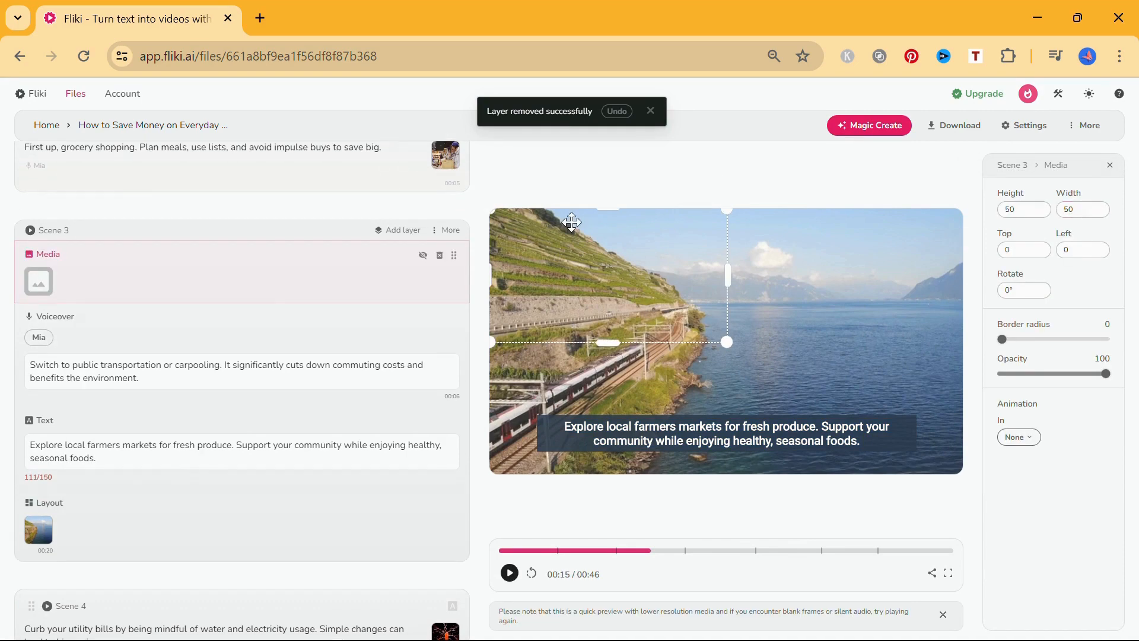
left_click(38, 283)
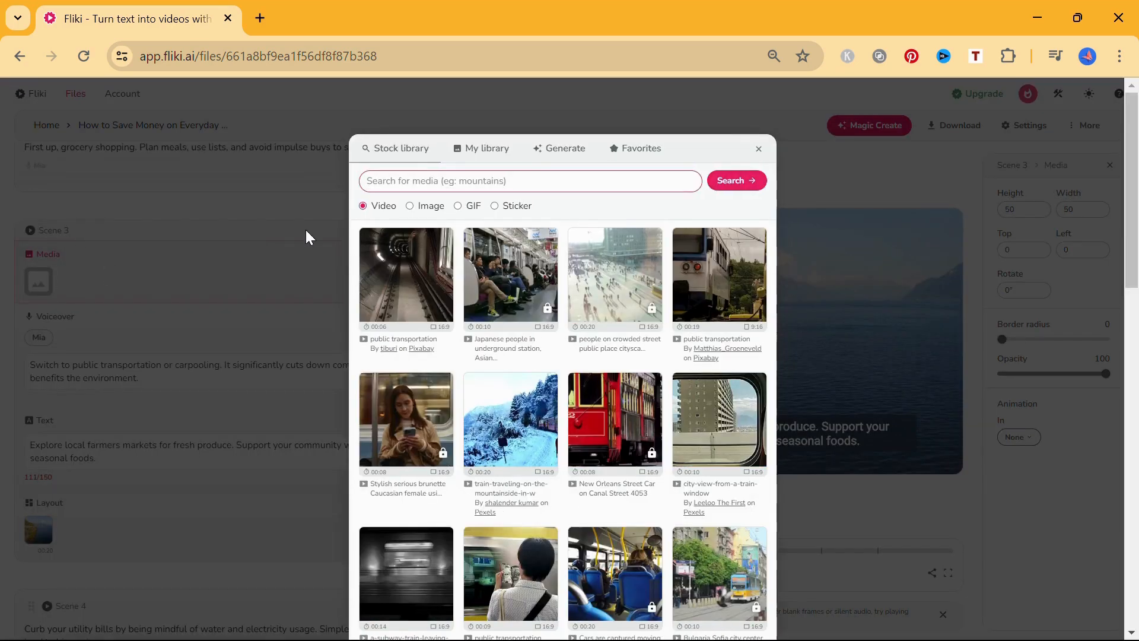
left_click(417, 212)
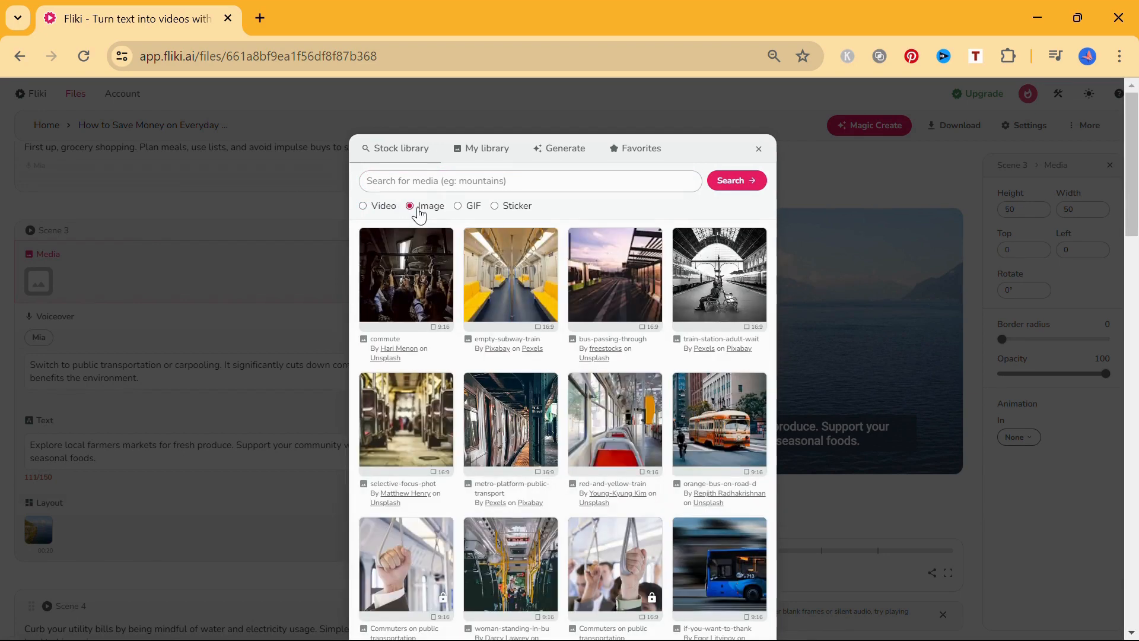
left_click(463, 209)
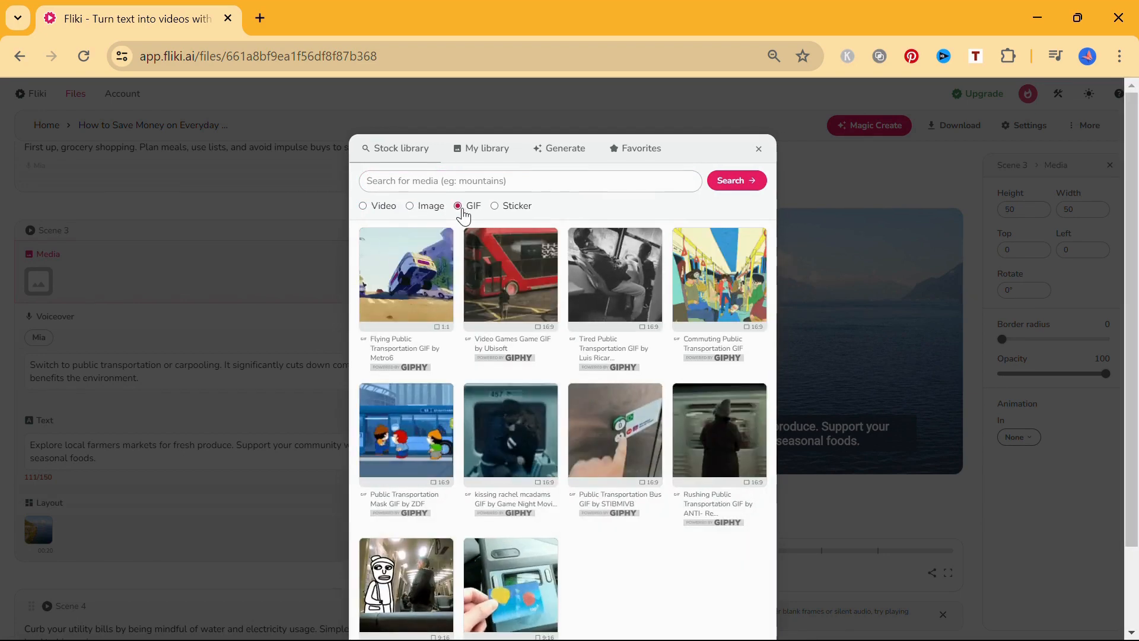
left_click(405, 587)
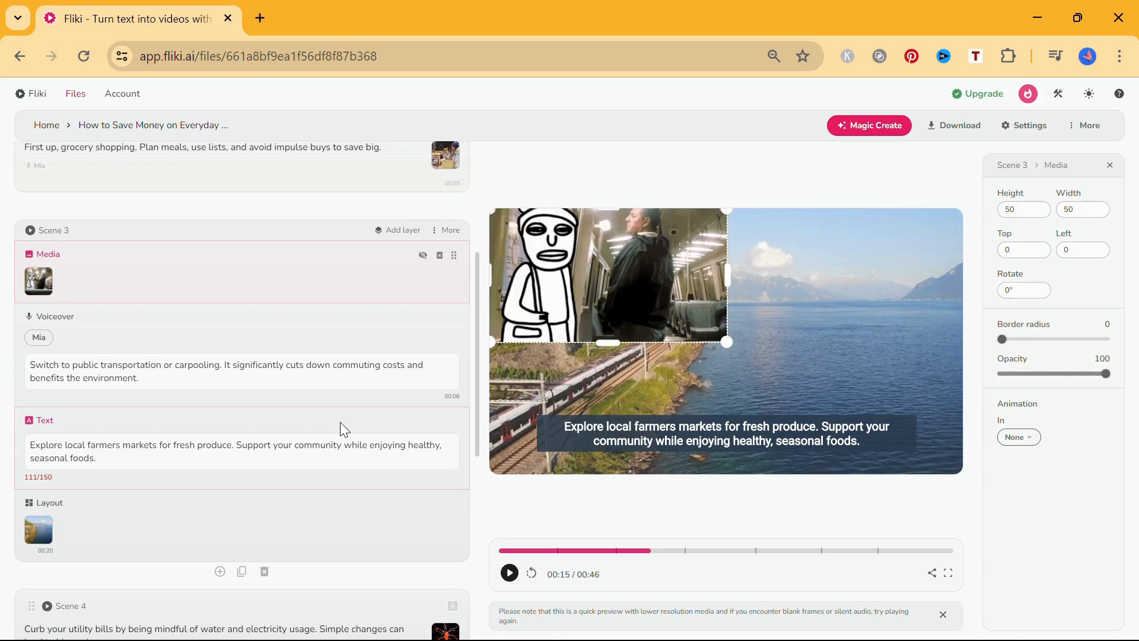
left_click(439, 259)
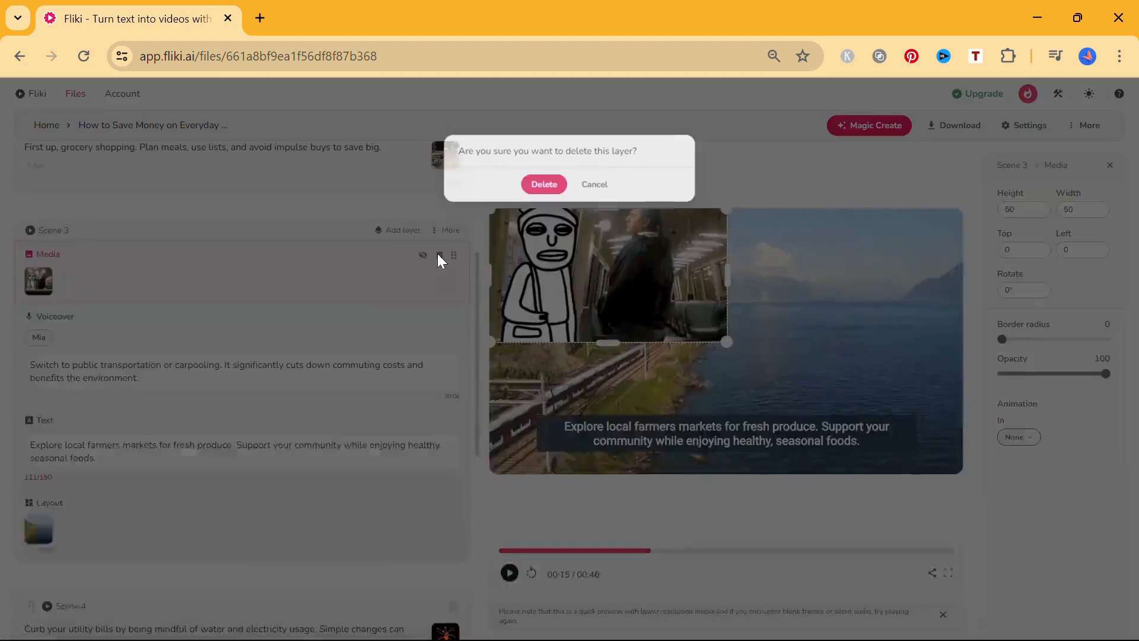
left_click(542, 185)
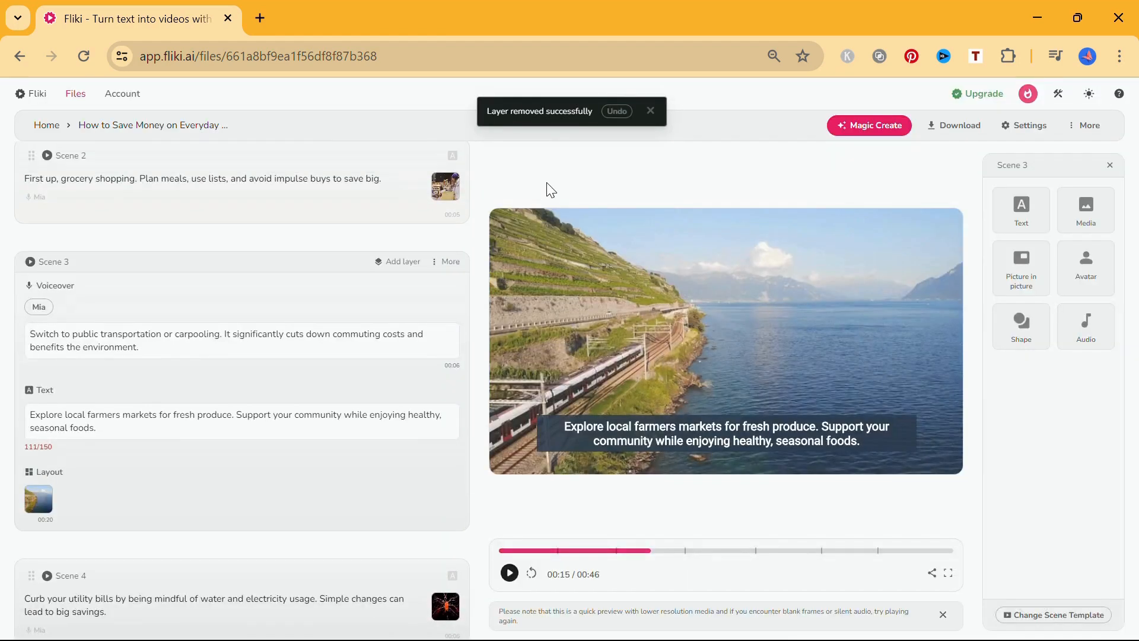
Add a picture-in-picture layer to Scene 3 using the "public transportation rail" sticker and set its size to Large
left_click(1023, 270)
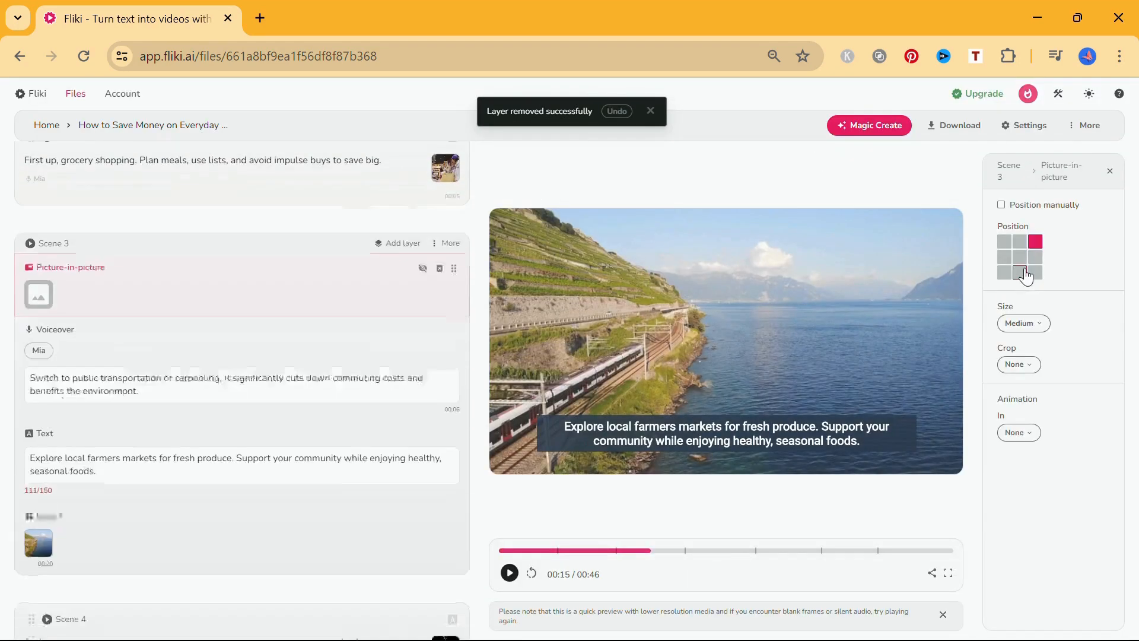
left_click(31, 283)
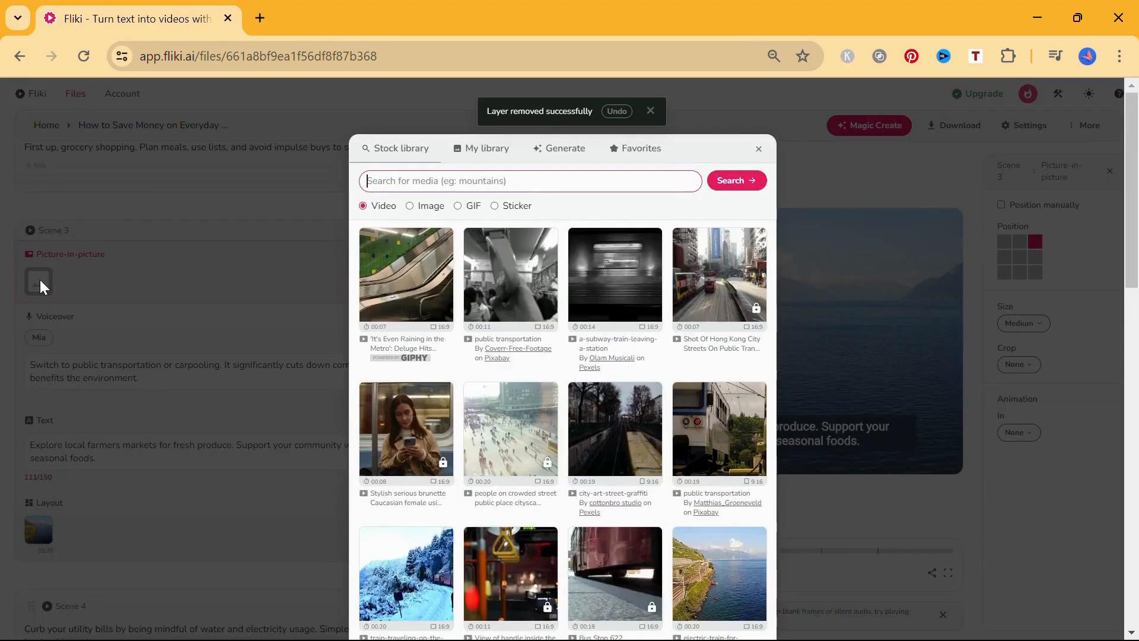
left_click(422, 206)
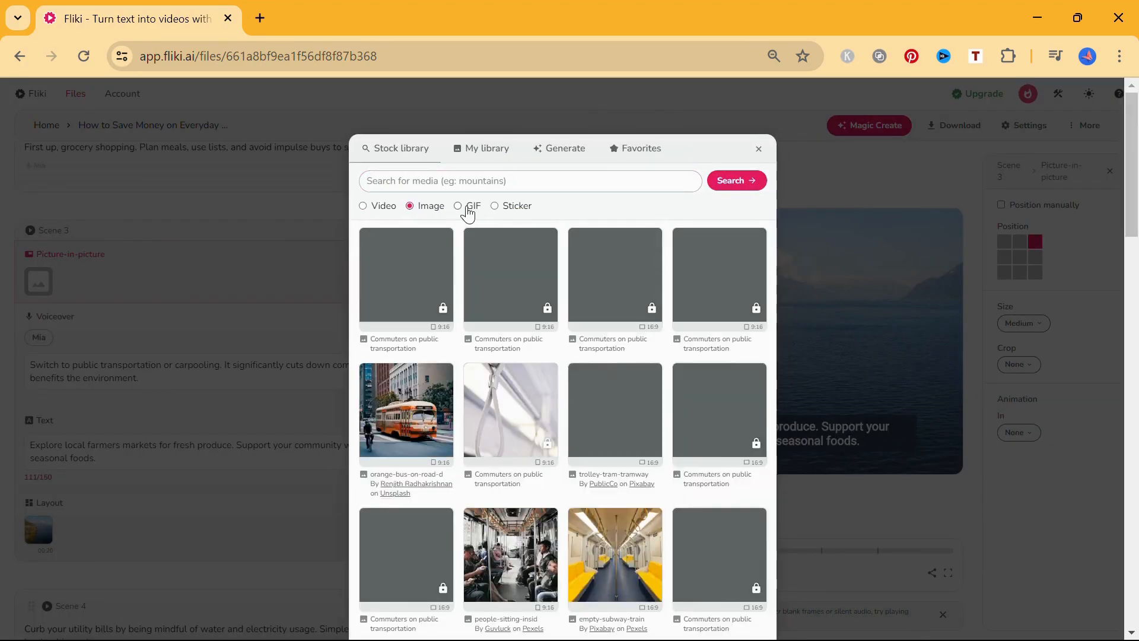
left_click(459, 208)
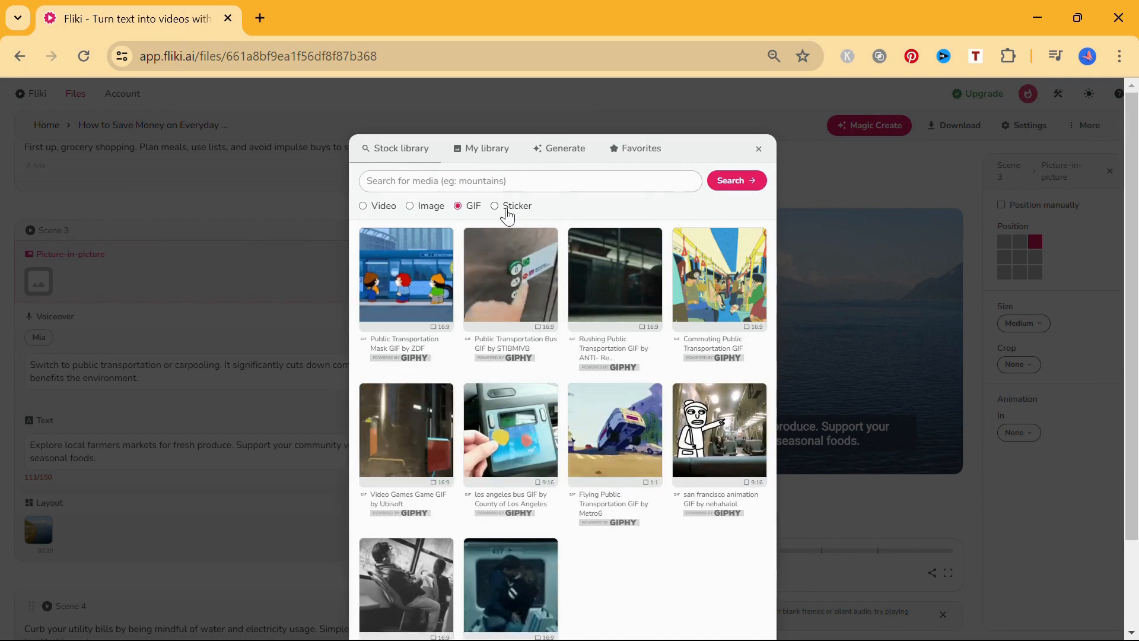
left_click(509, 215)
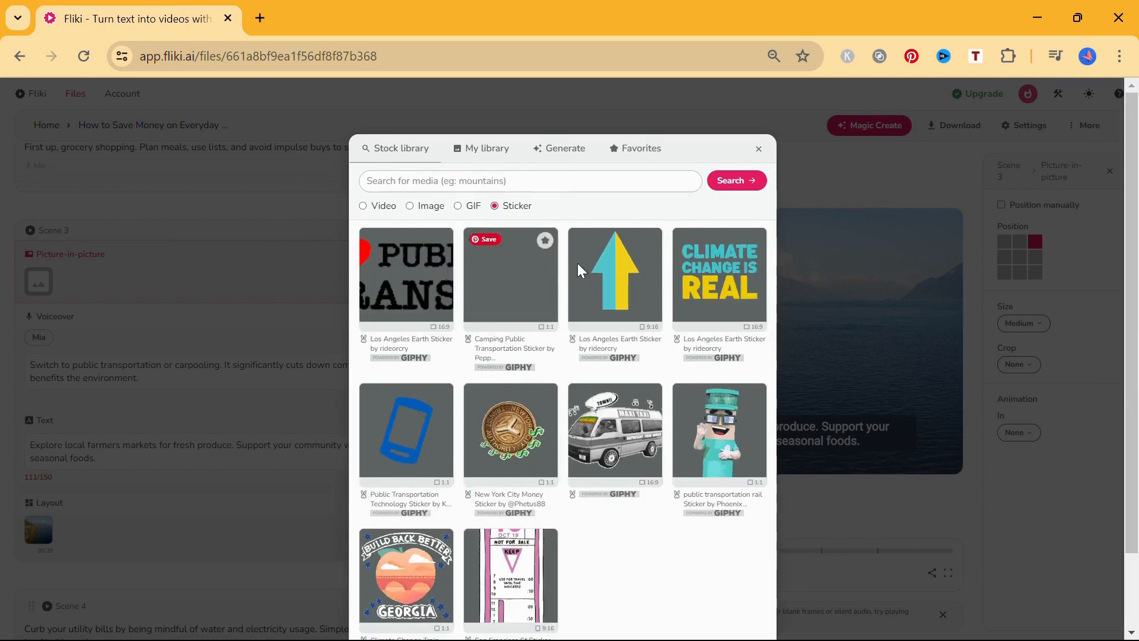
left_click(705, 447)
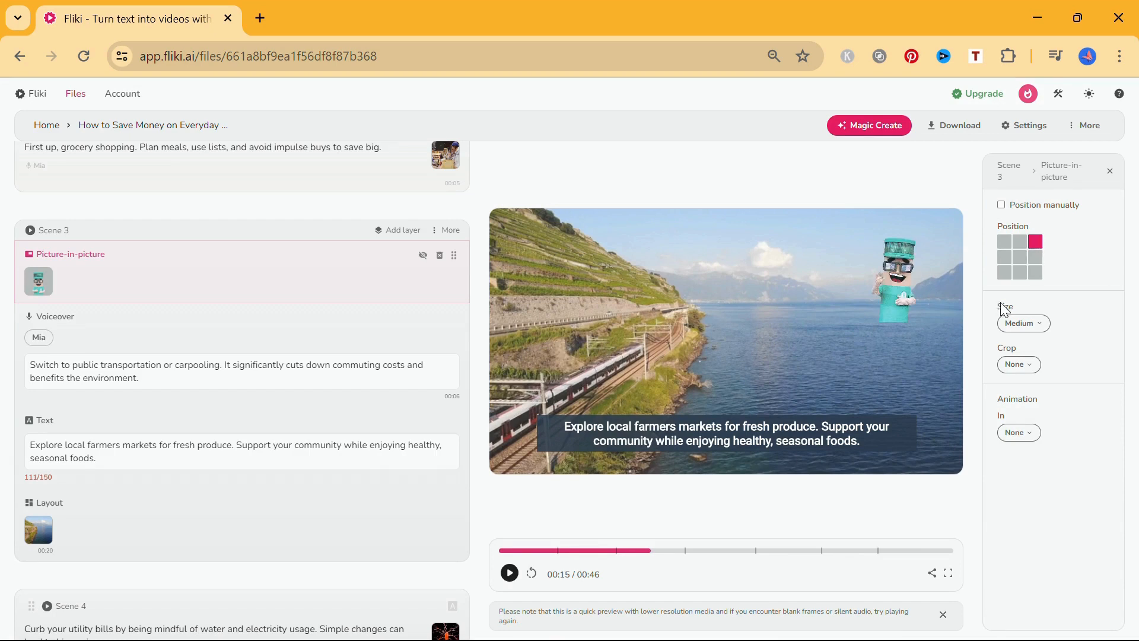
left_click(1020, 324)
left_click(1016, 349)
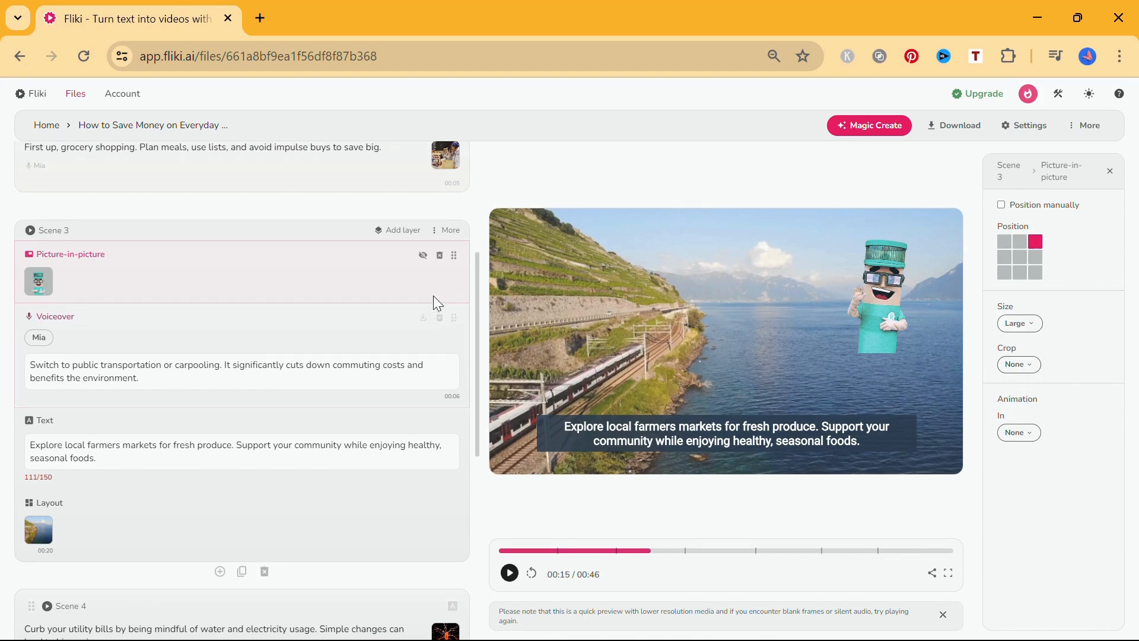
Hide the picture-in-picture layer in Scene 3 and delete it
left_click(441, 259)
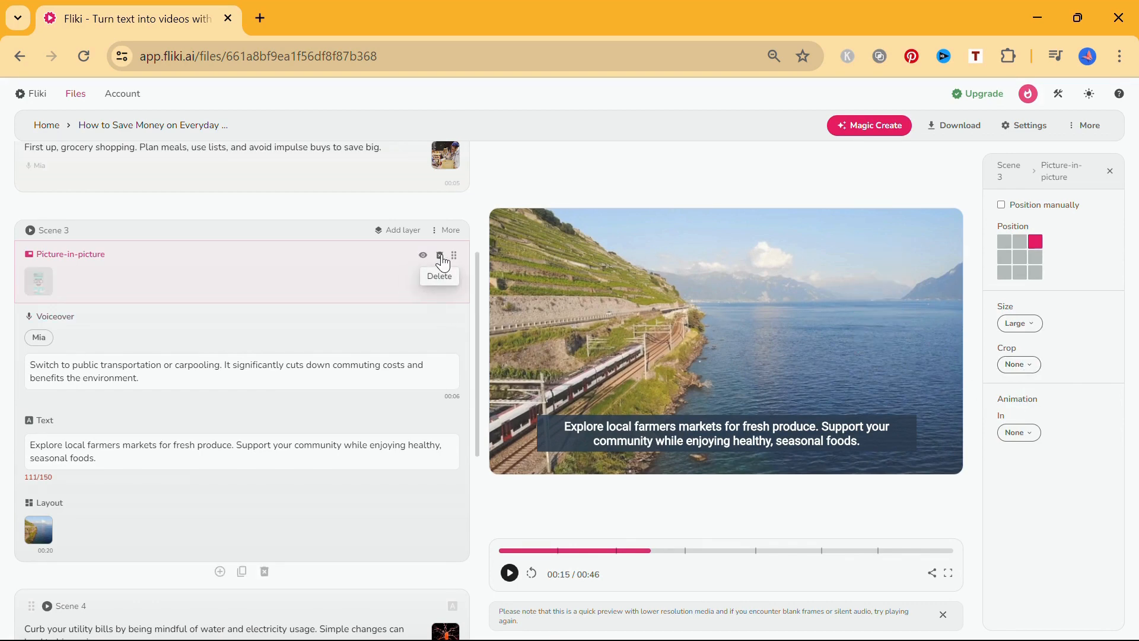
left_click(442, 258)
left_click(543, 185)
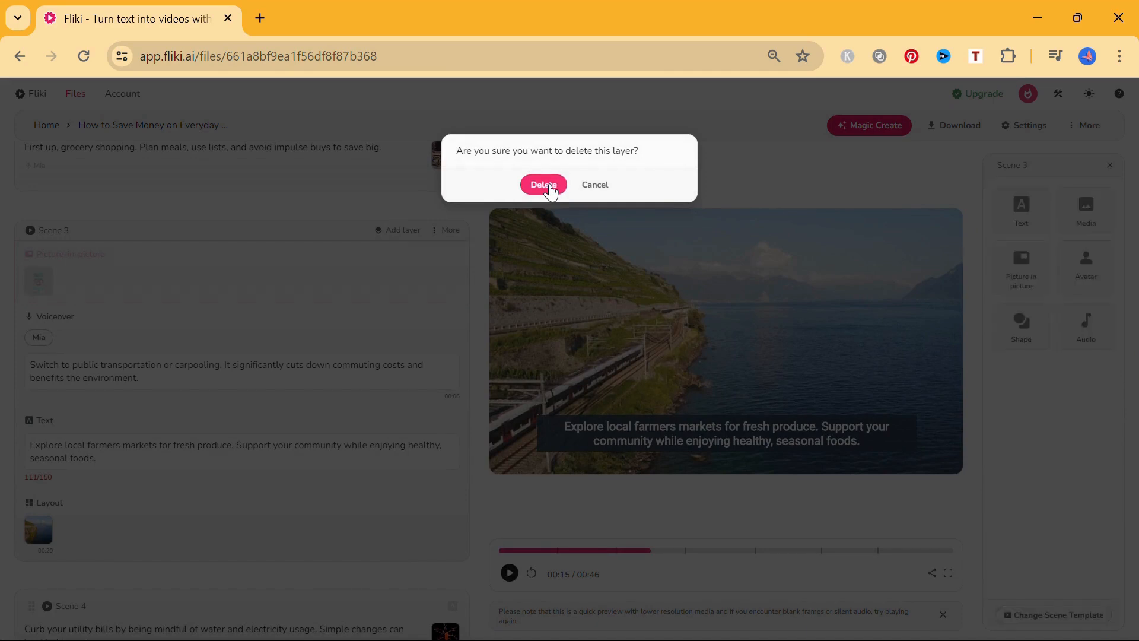
Add an avatar layer to Scene 3 and look through the stock, personal and generated avatar options
left_click(1092, 261)
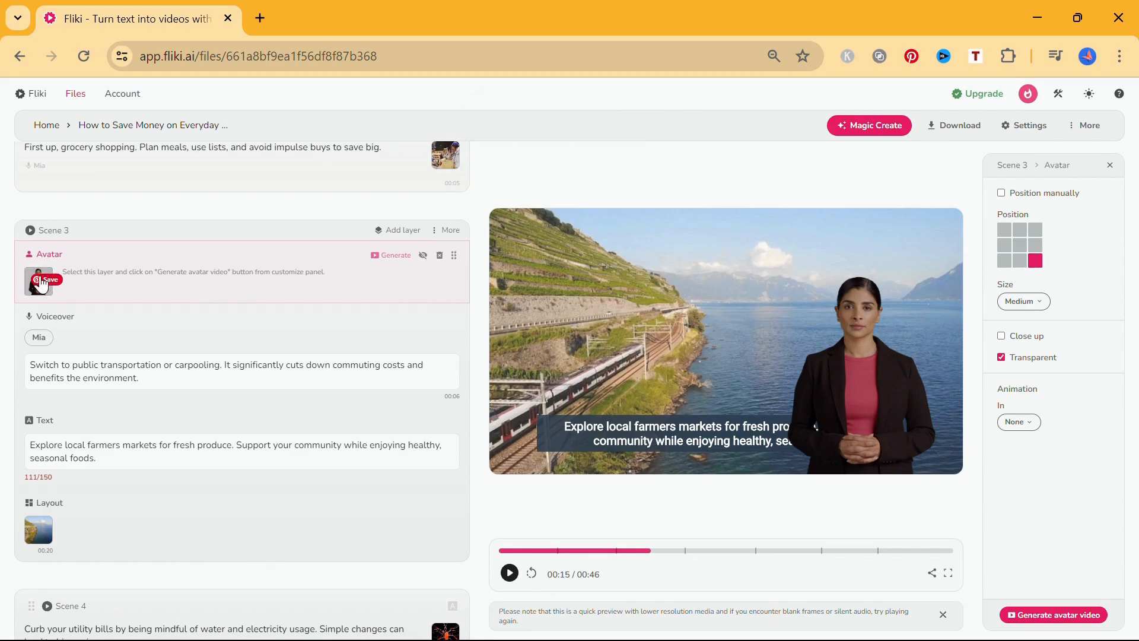
left_click(38, 282)
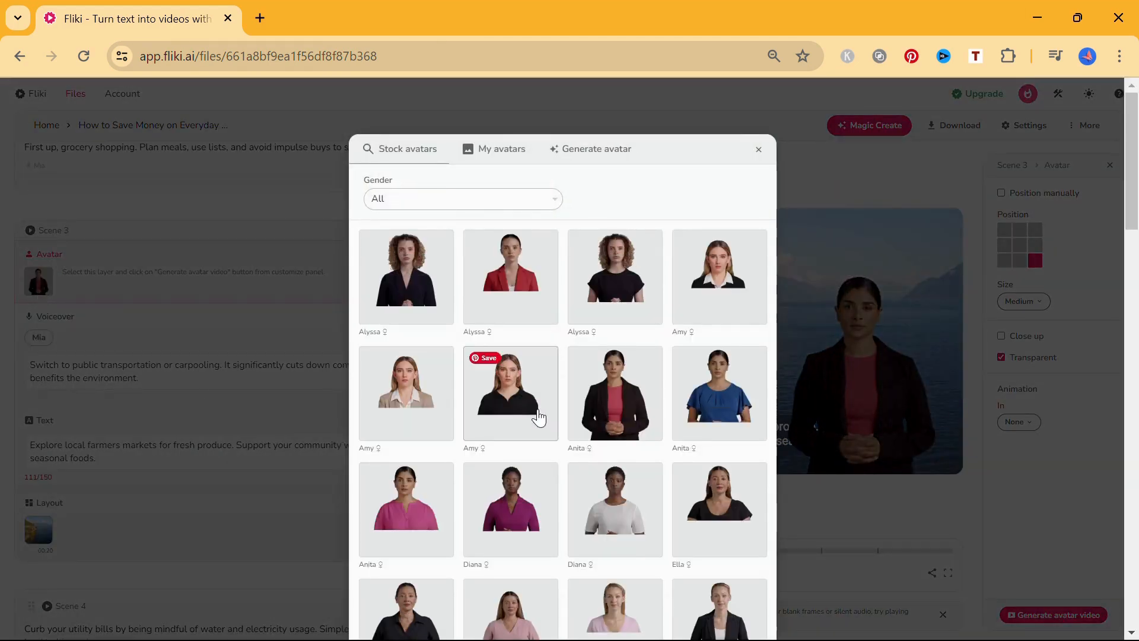
left_click(498, 160)
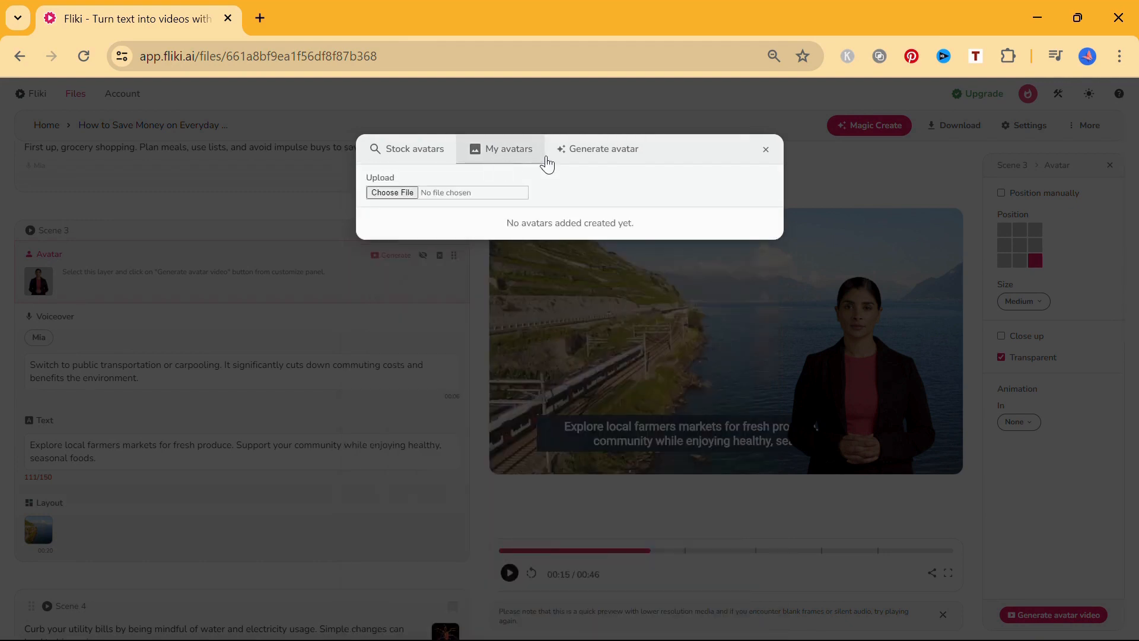
left_click(598, 158)
left_click(766, 150)
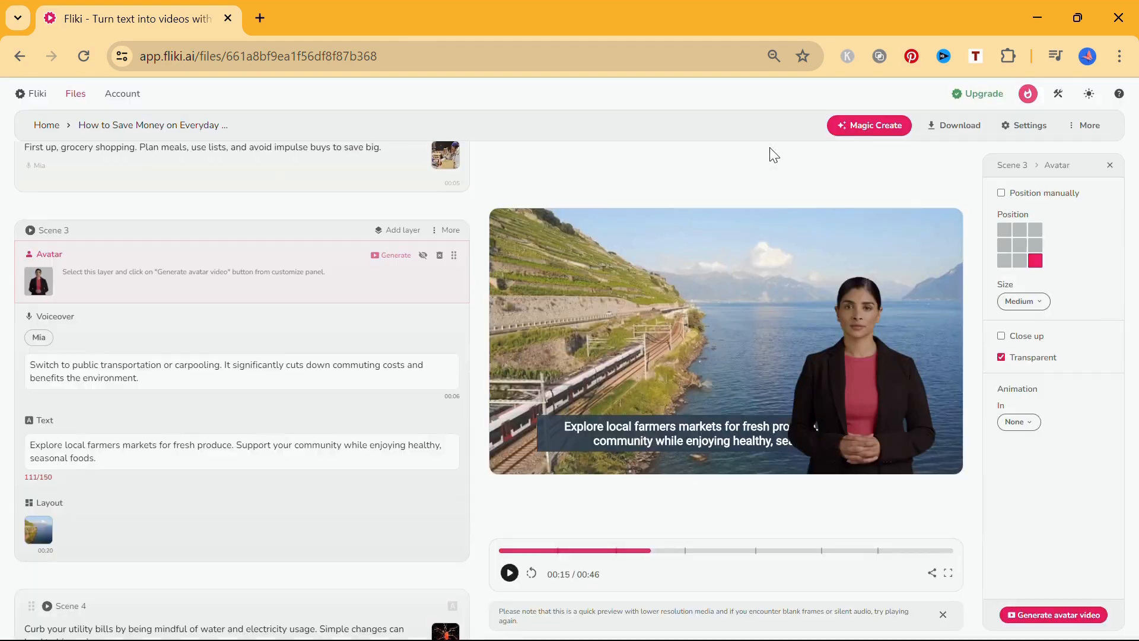
Try to generate the avatar video for Scene 3 and delete the avatar layer
left_click(392, 260)
left_click(542, 237)
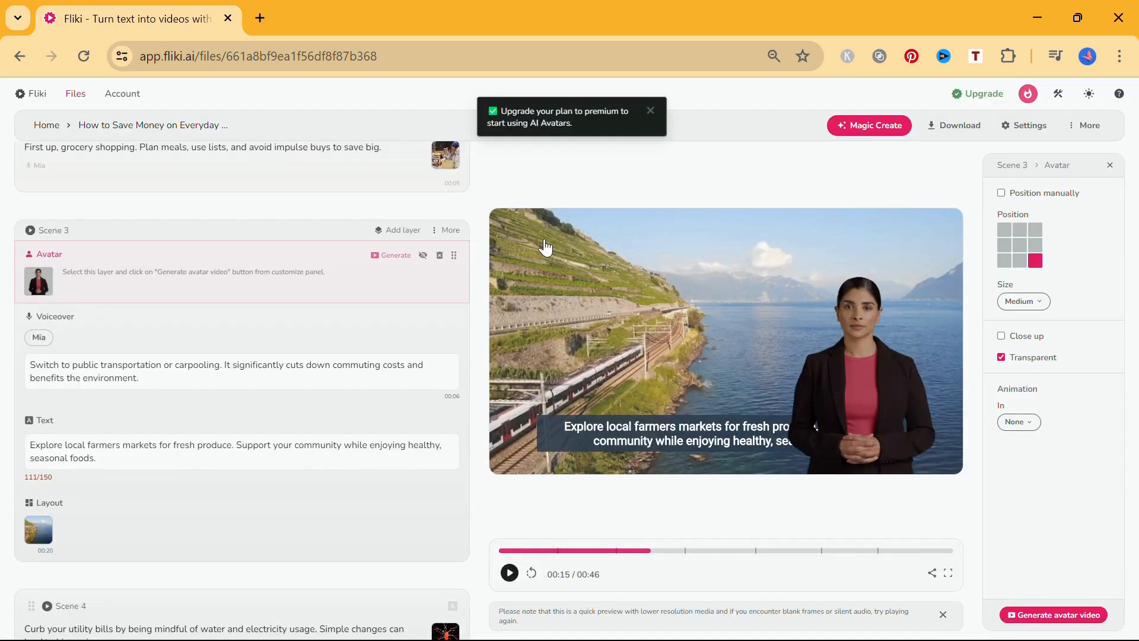
left_click(439, 255)
left_click(542, 183)
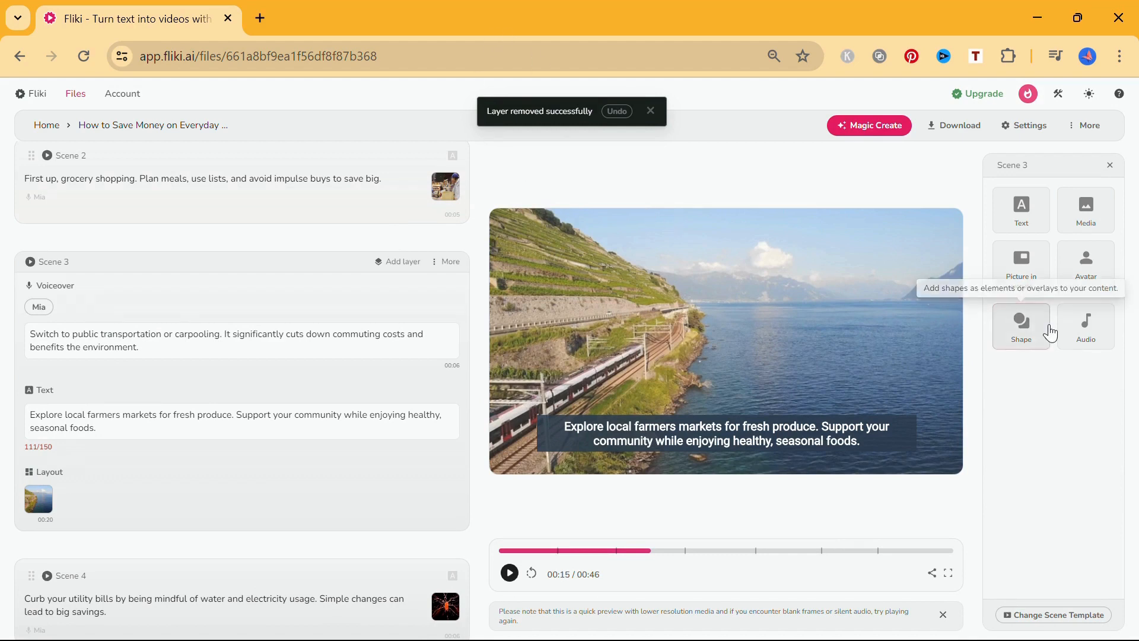
Add a shape layer to Scene 3 with a dark red #961717ff background and make it a circle
left_click(1017, 328)
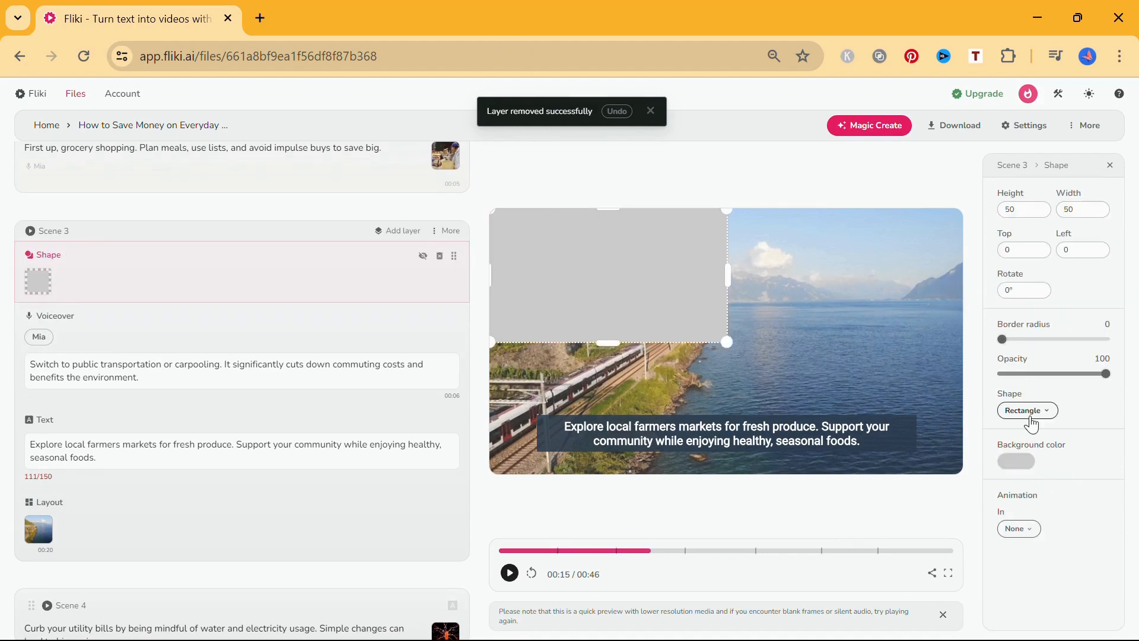
left_click(1016, 462)
left_click(1082, 356)
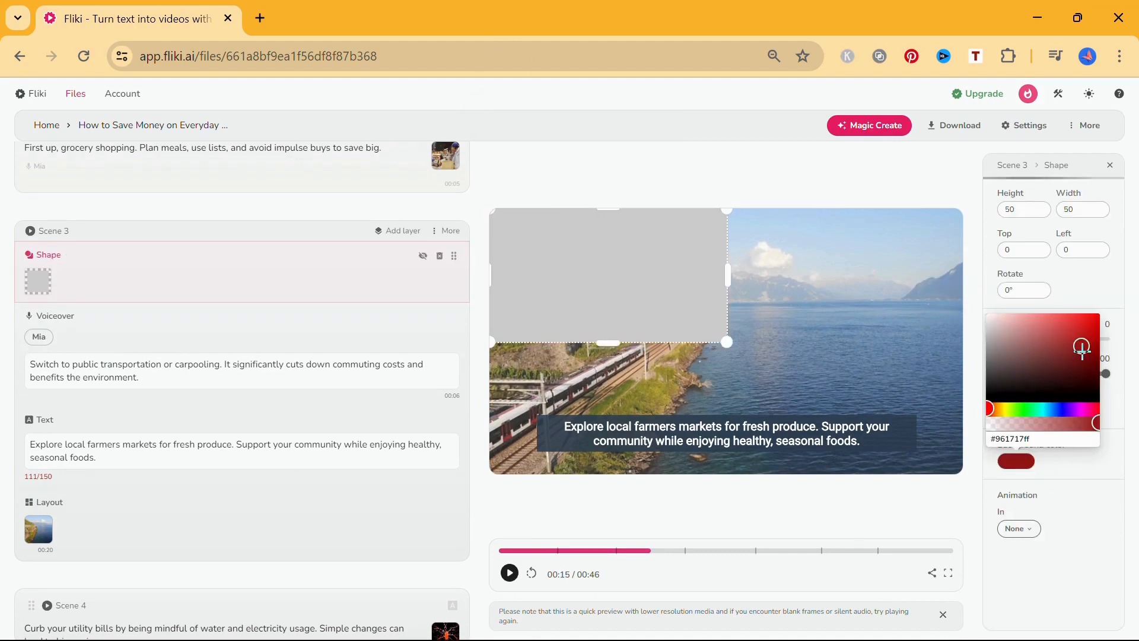
left_click(1094, 488)
left_click(1032, 412)
left_click(1020, 428)
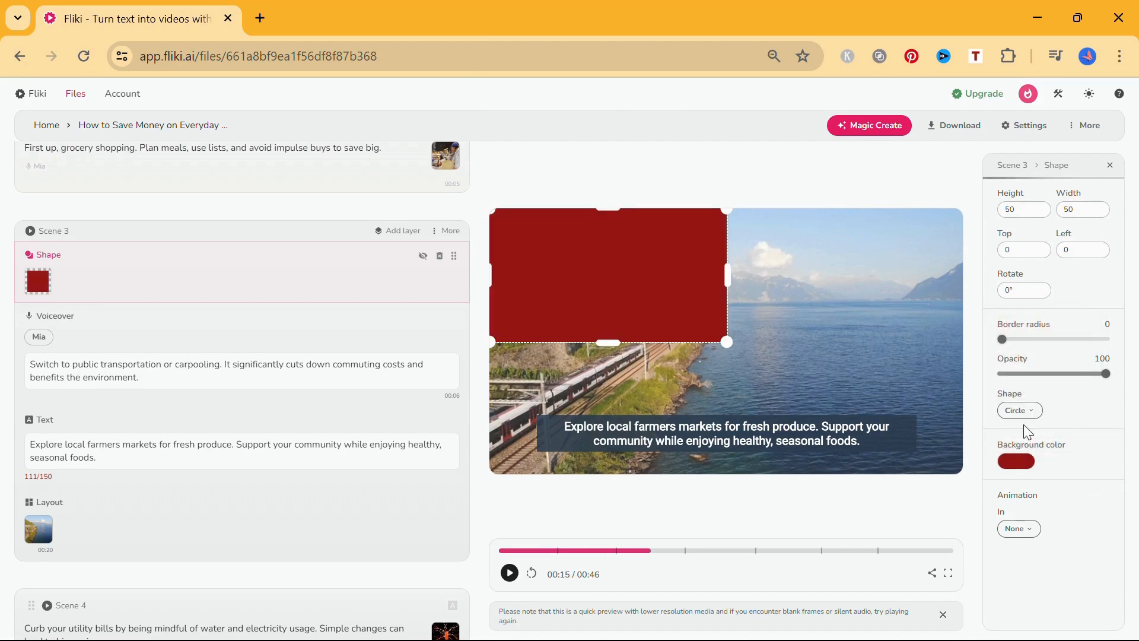
Resize the red circle to height 43 and width 27, move it to about top 21, left 166, and delete its layer
left_click_drag(726, 342, 616, 322)
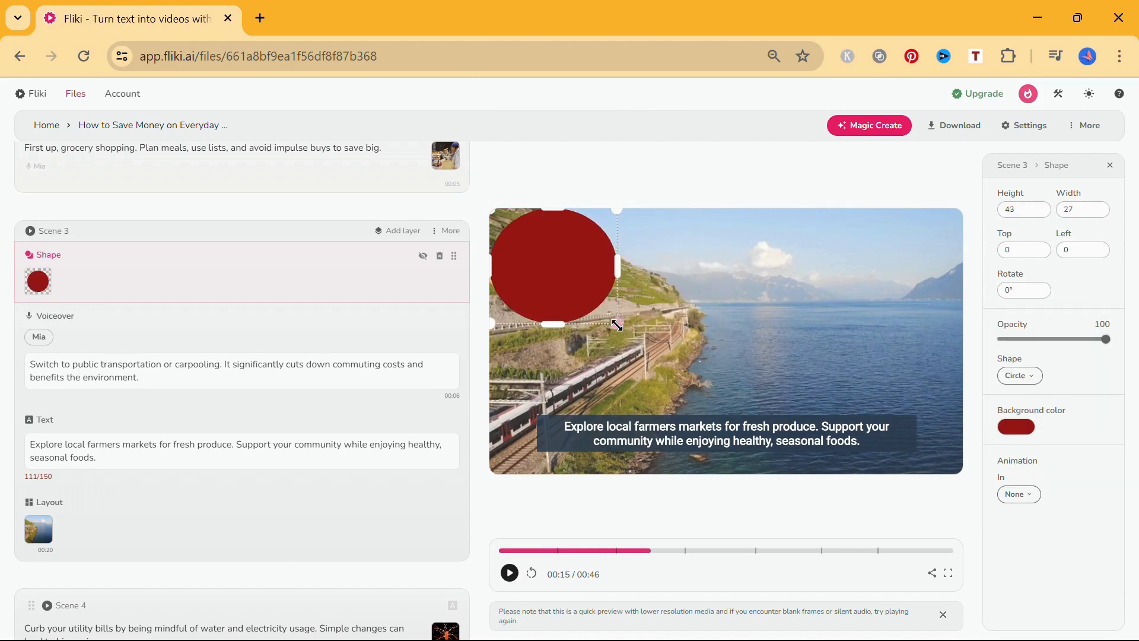
left_click_drag(571, 277, 809, 287)
left_click(437, 257)
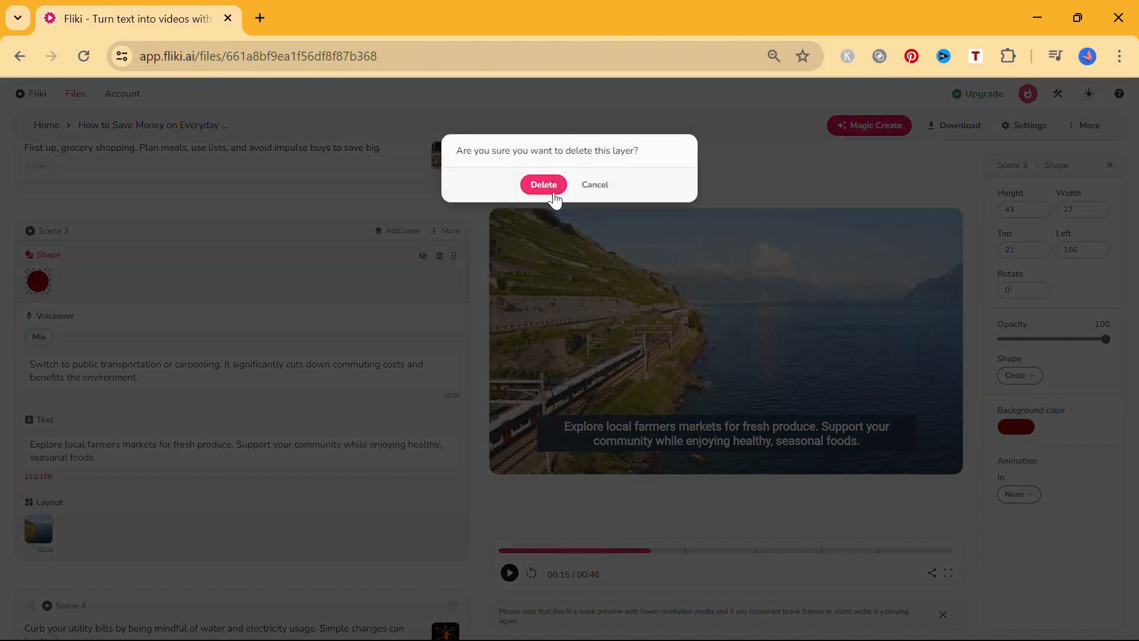
left_click(544, 185)
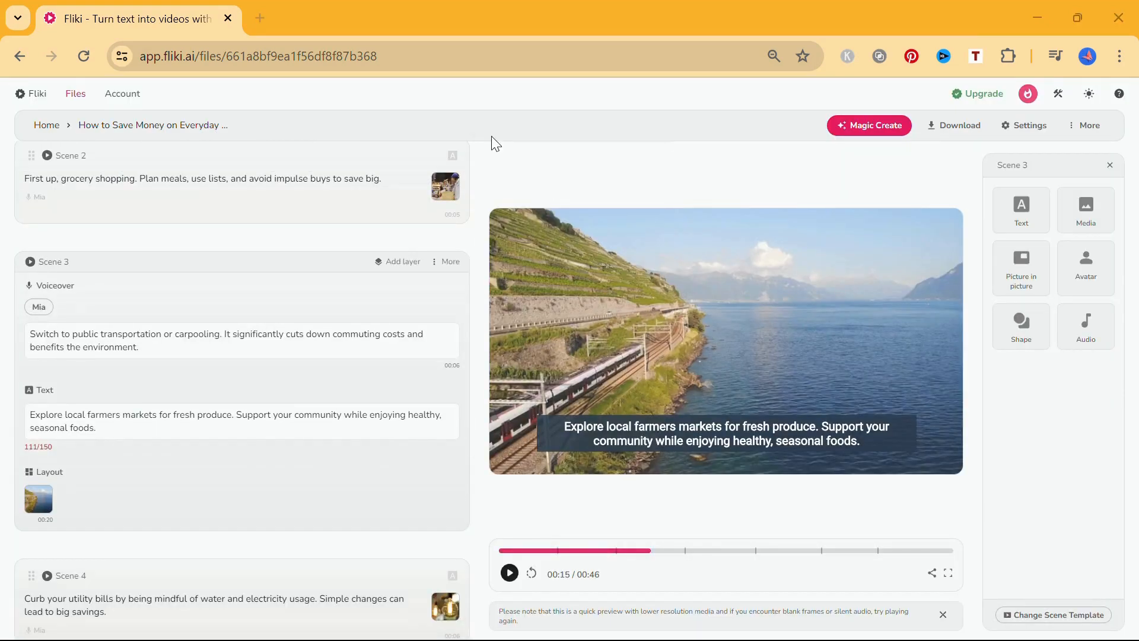
Add a blank scene after Scene 7 with the voiceover script "Thank you for watching"
scroll(478, 296, "down", 7)
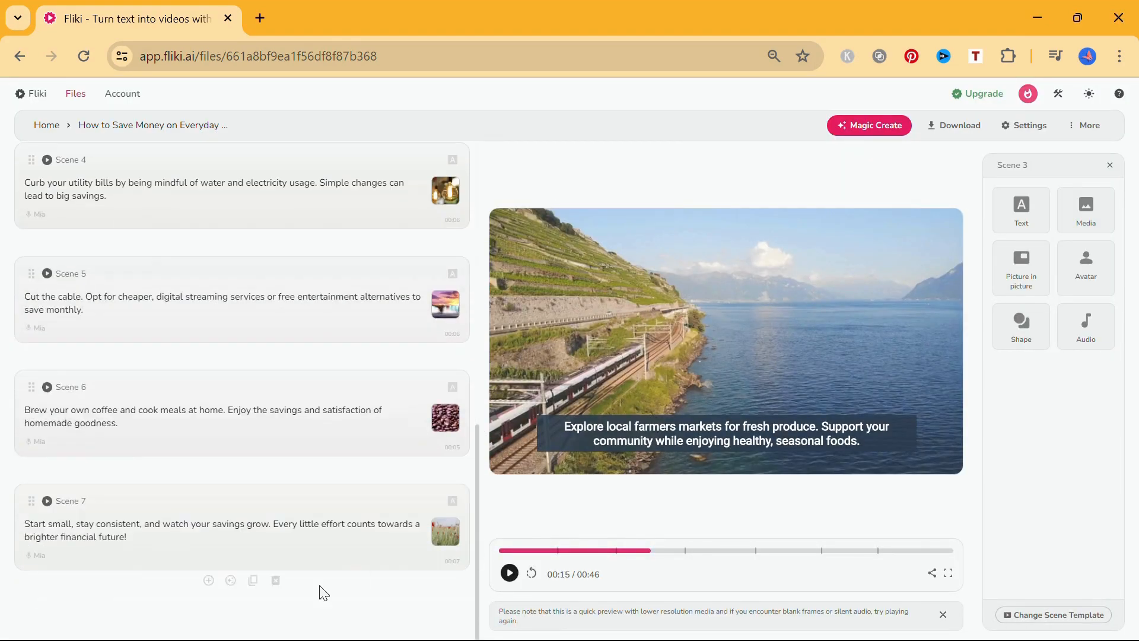
left_click(209, 582)
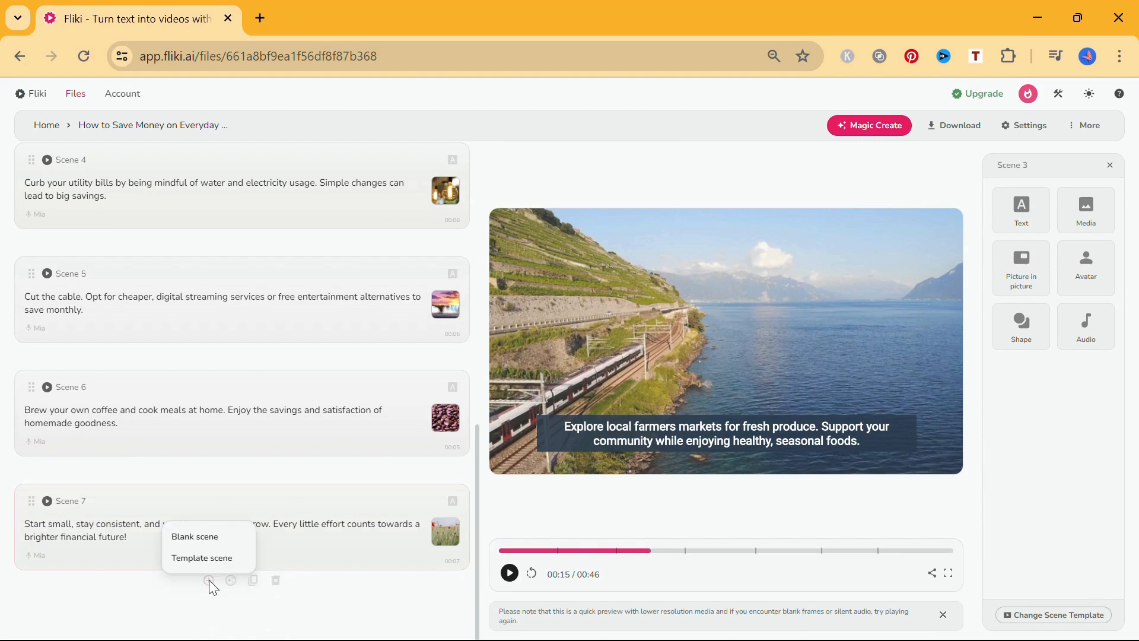
left_click(211, 539)
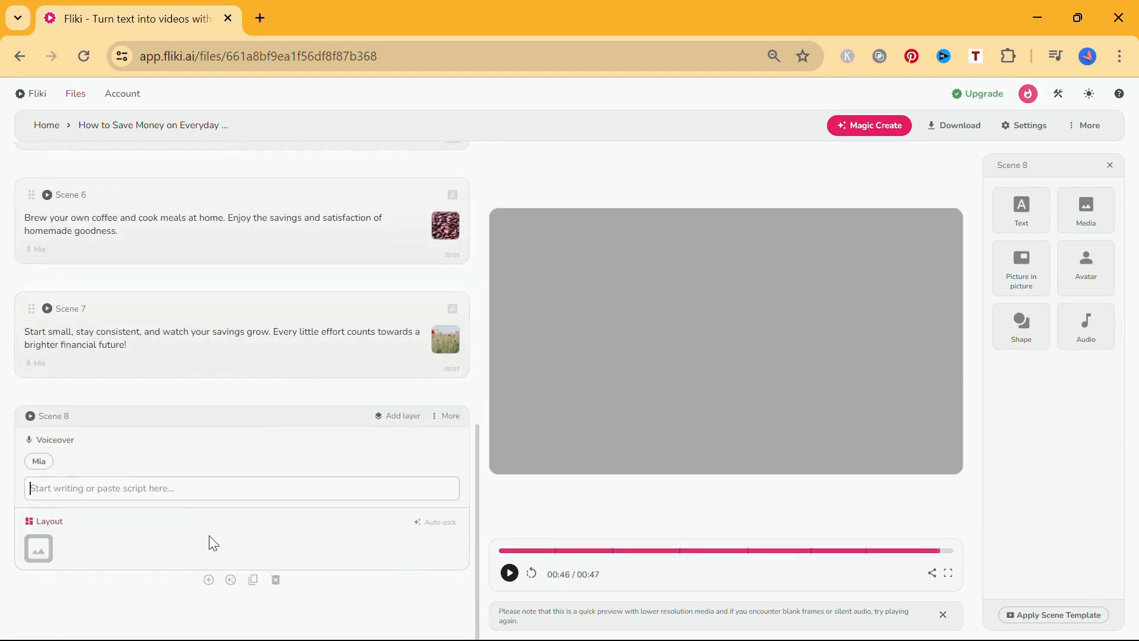
type("Thank y")
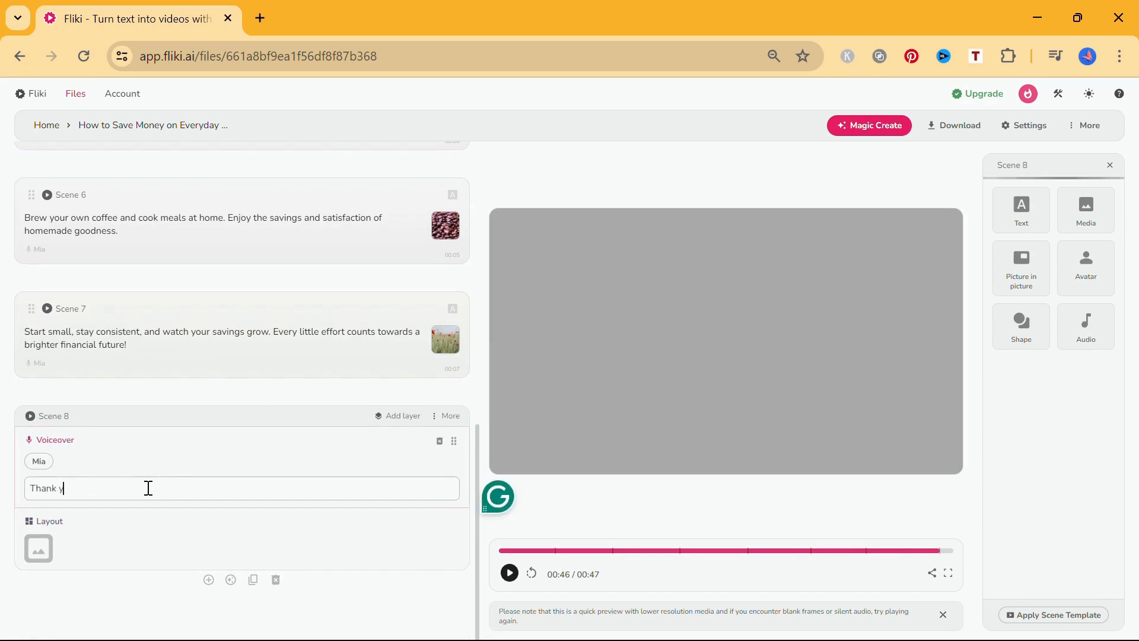
type("ou for watching")
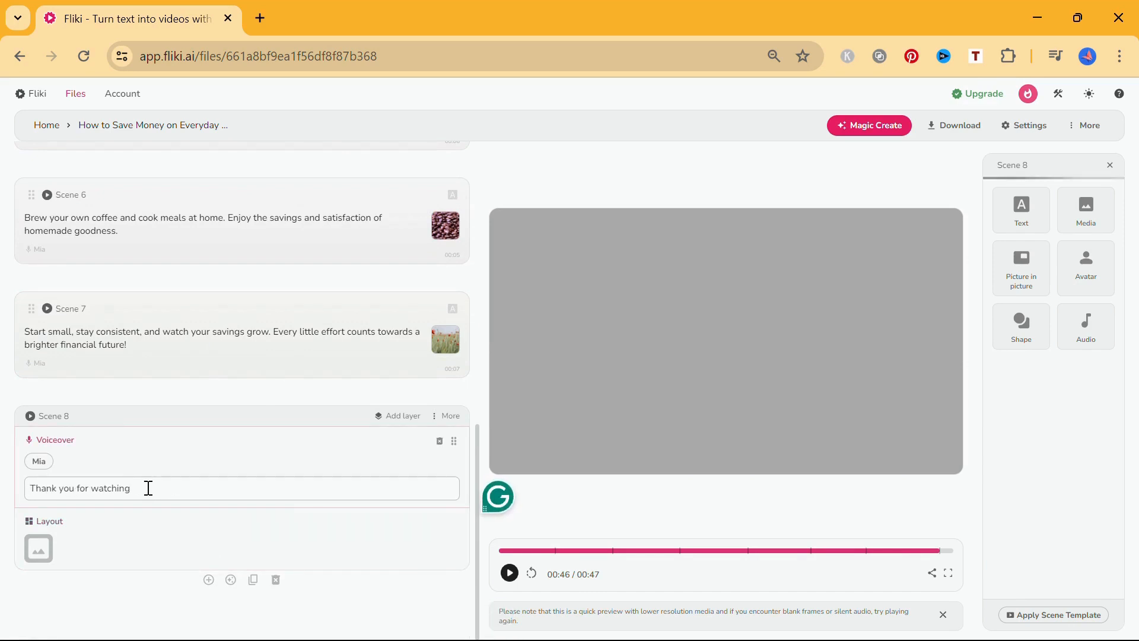
Fill the Scene 8 layout with the stock image of a hand holding a white "GRATEFUL" sign
left_click(39, 548)
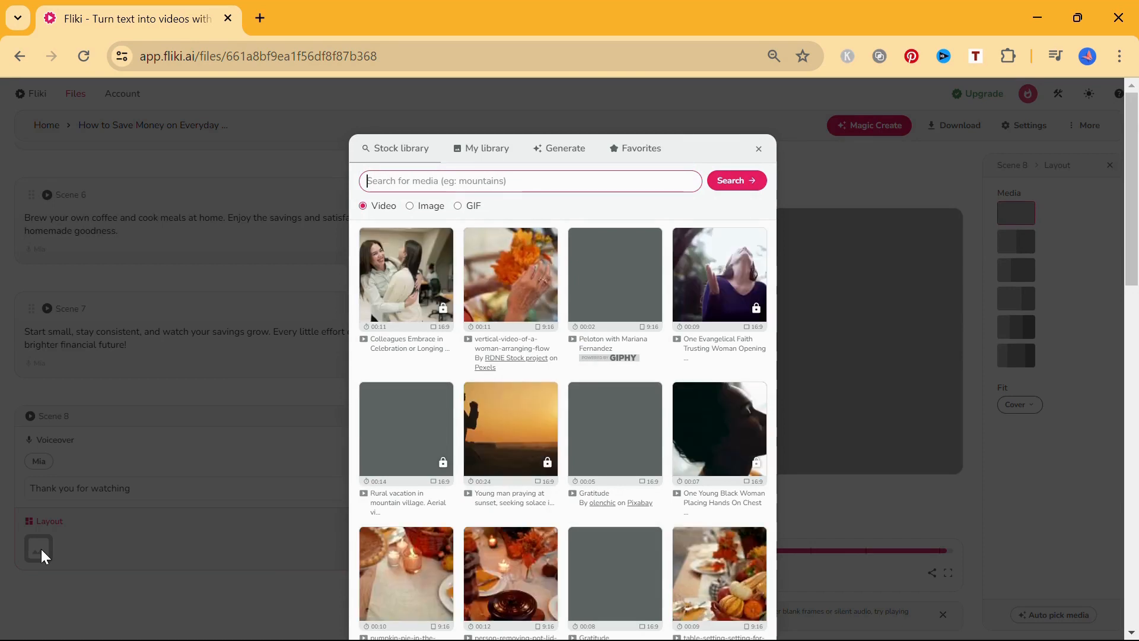
left_click(412, 207)
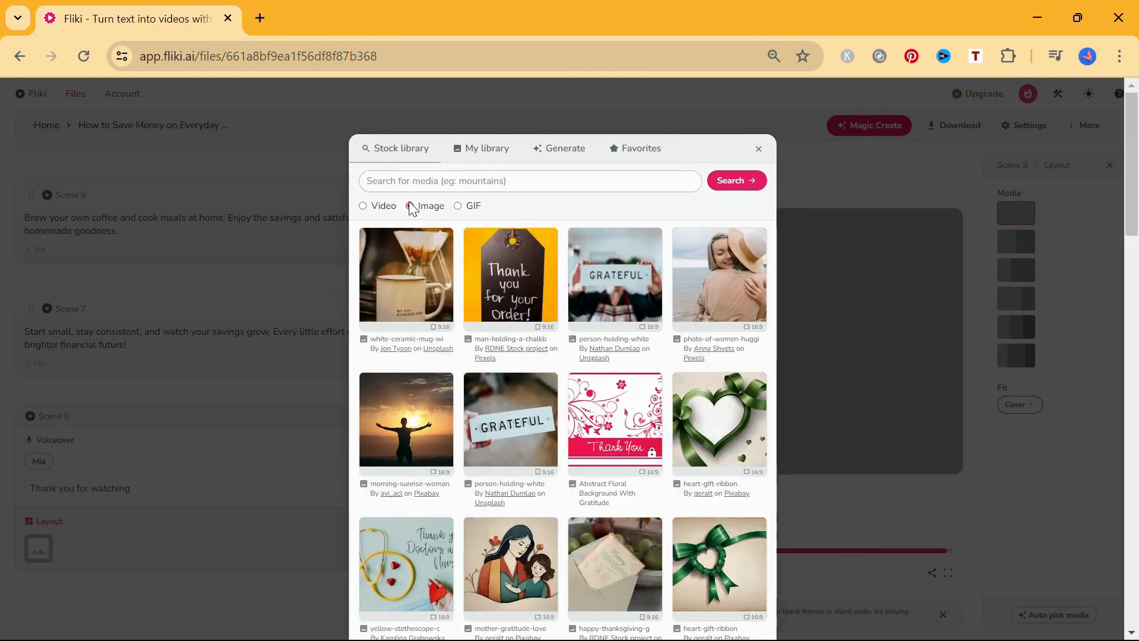
left_click(493, 411)
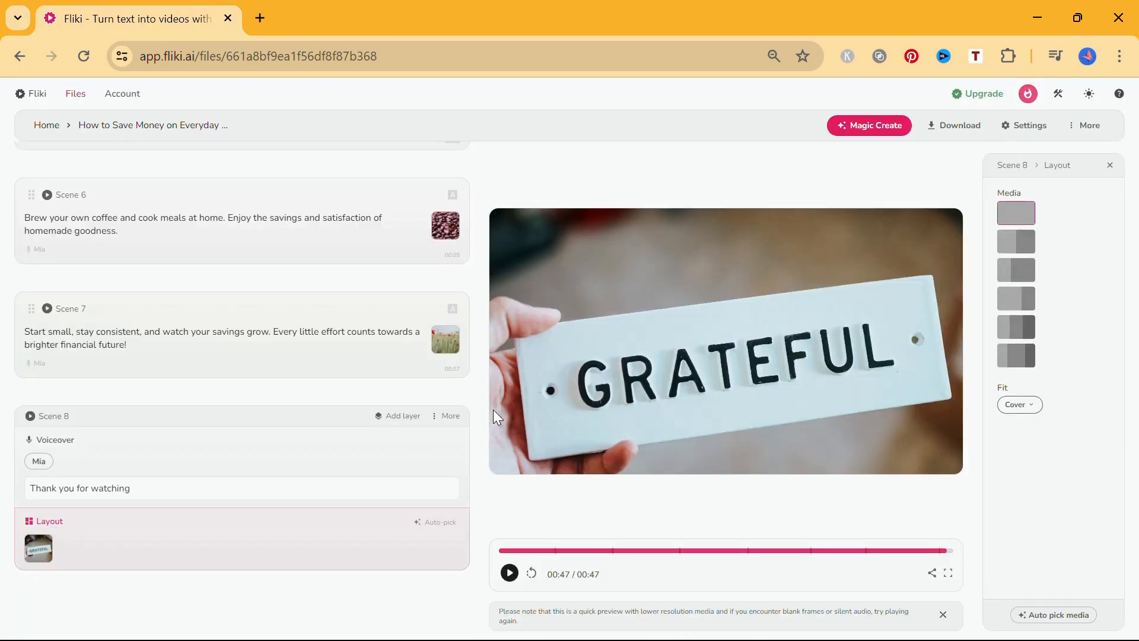
Split the Scene 8 layout into two equal columns and fill the second with the stock angel figure image
left_click(1028, 244)
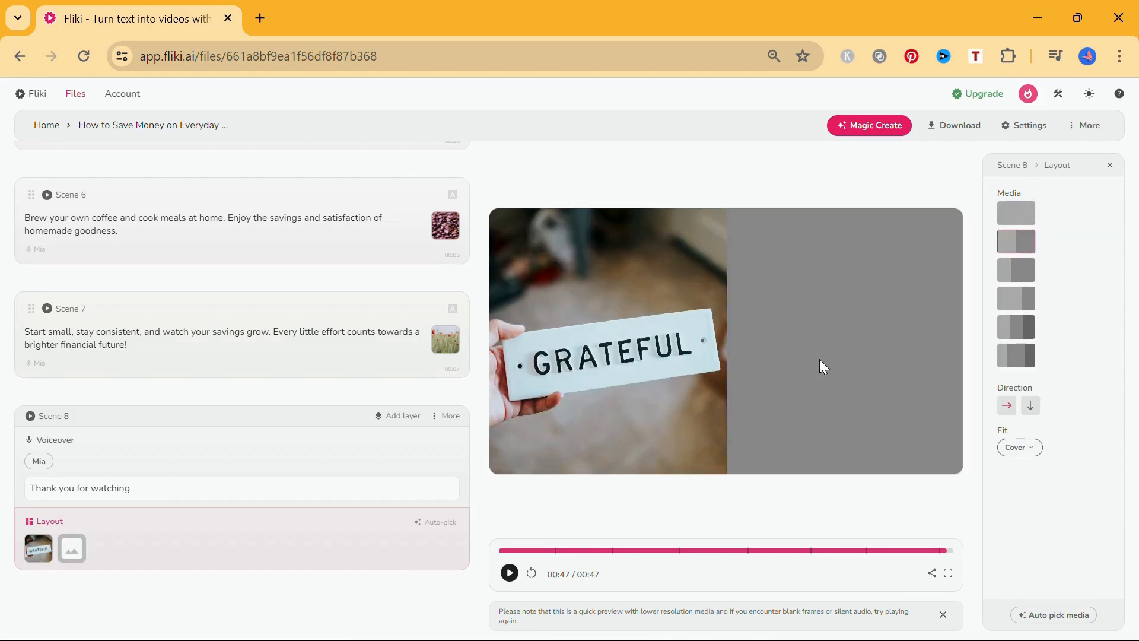
left_click(70, 555)
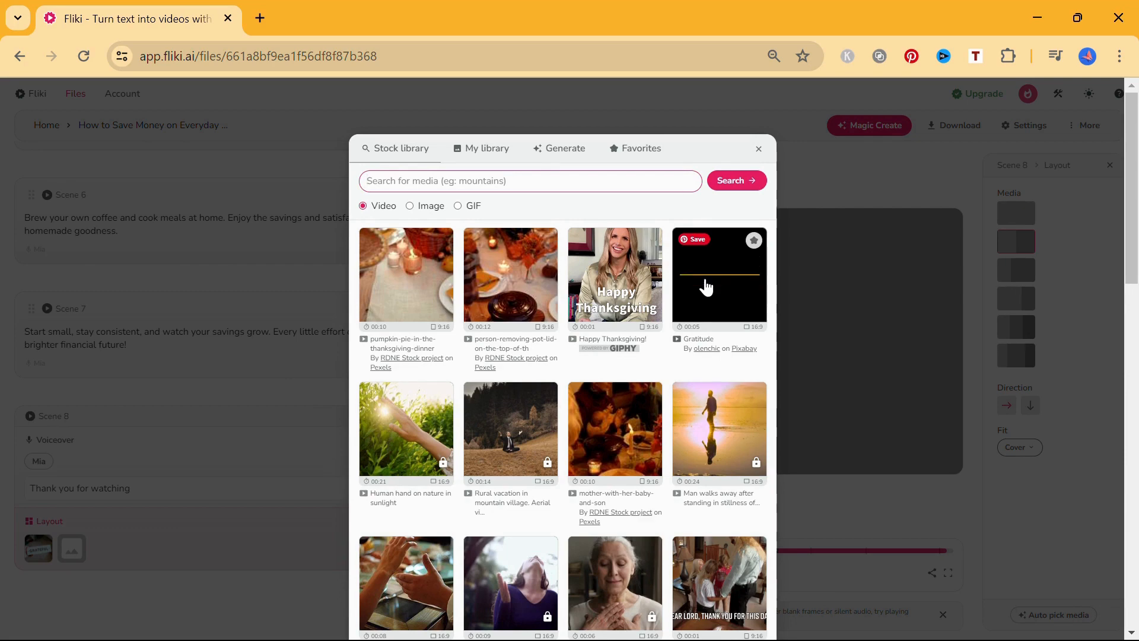
left_click(409, 207)
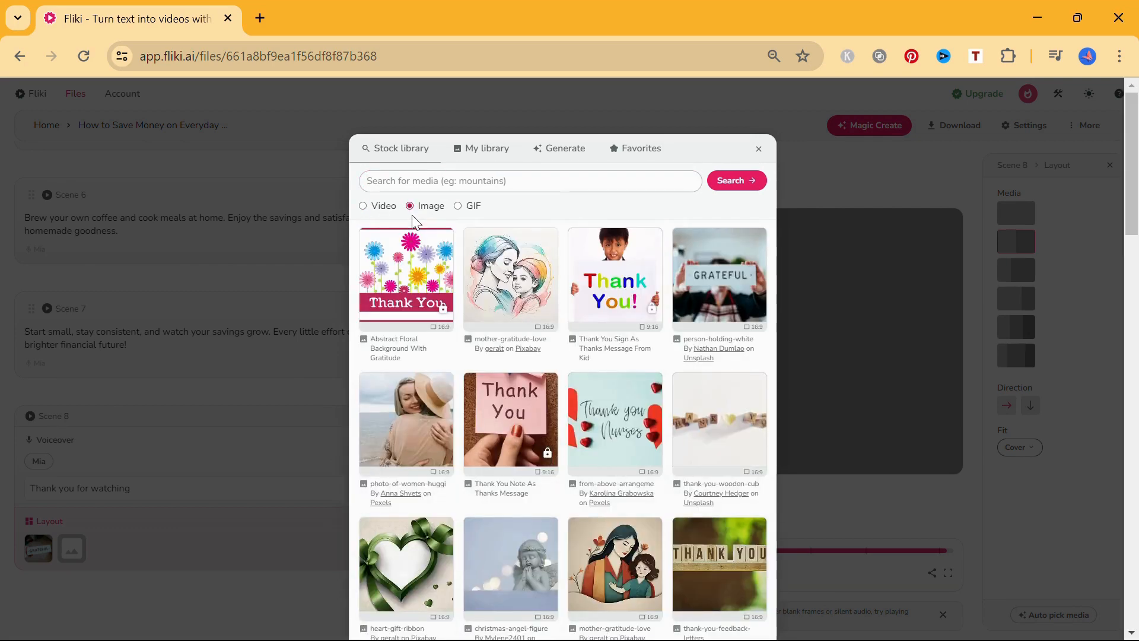
left_click(510, 564)
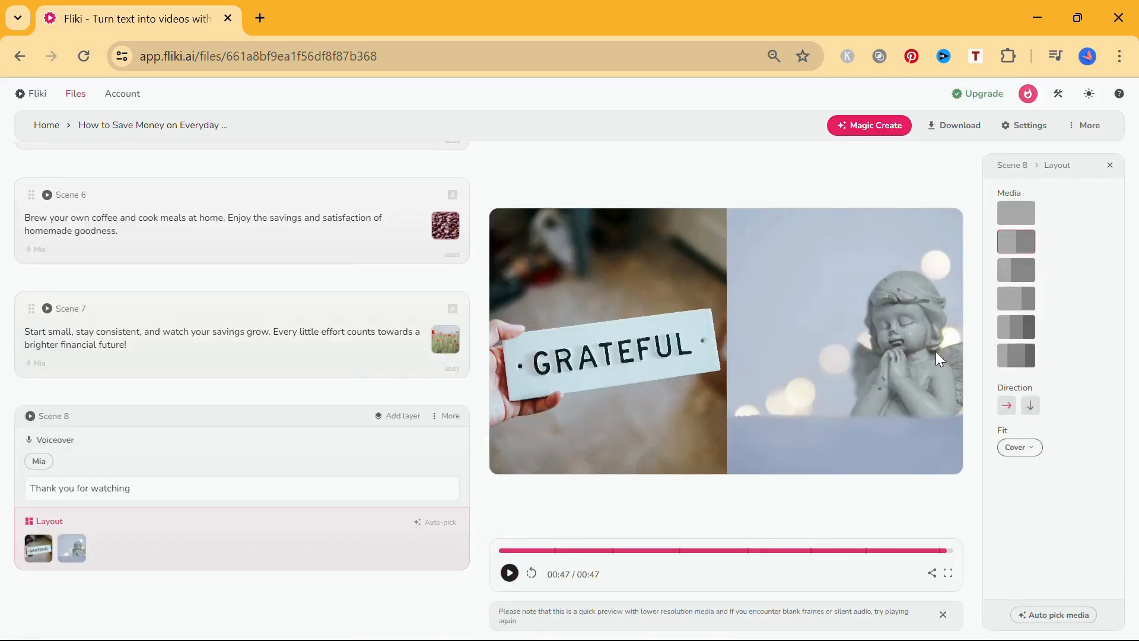
Change Scene 8 to three equal columns and fill the third with the stock Thanksgiving table setting video
left_click(1014, 334)
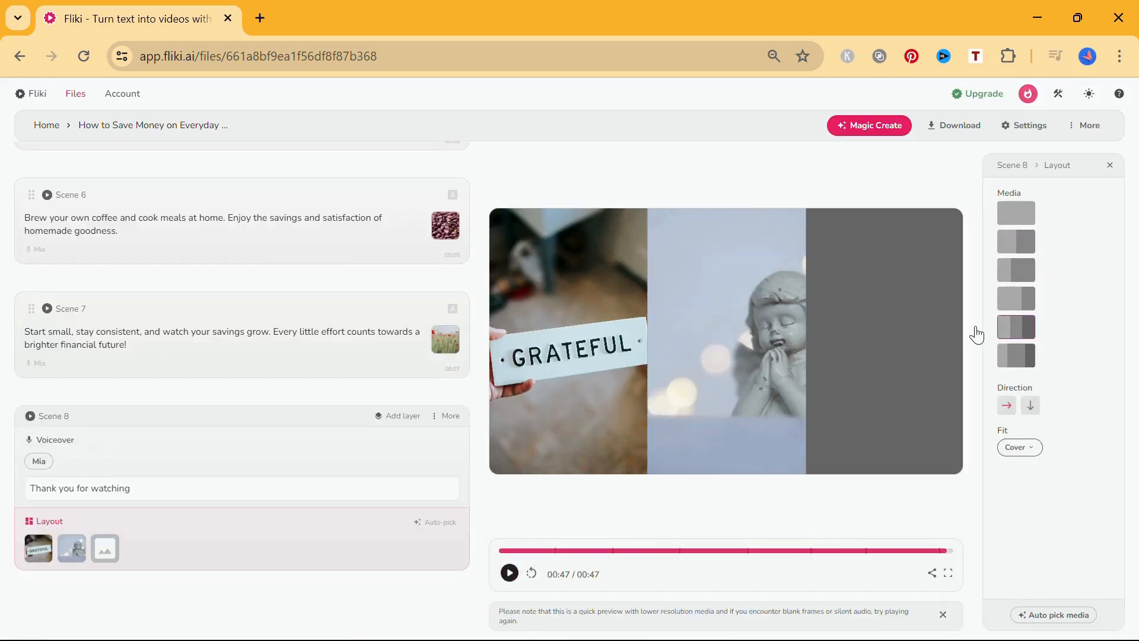
left_click(104, 550)
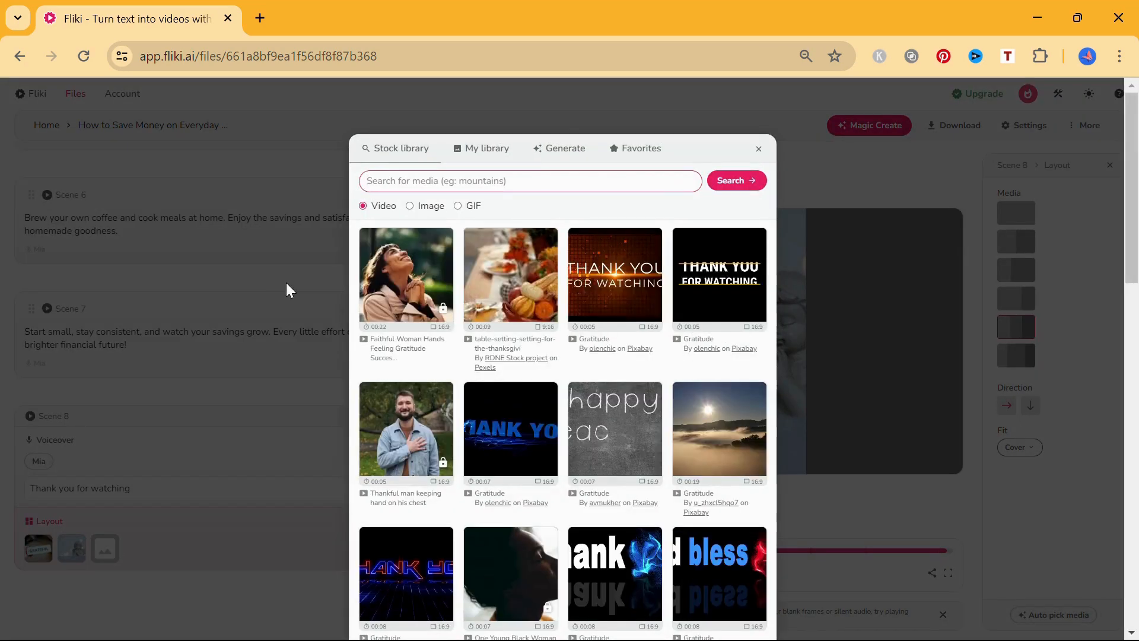
left_click(517, 282)
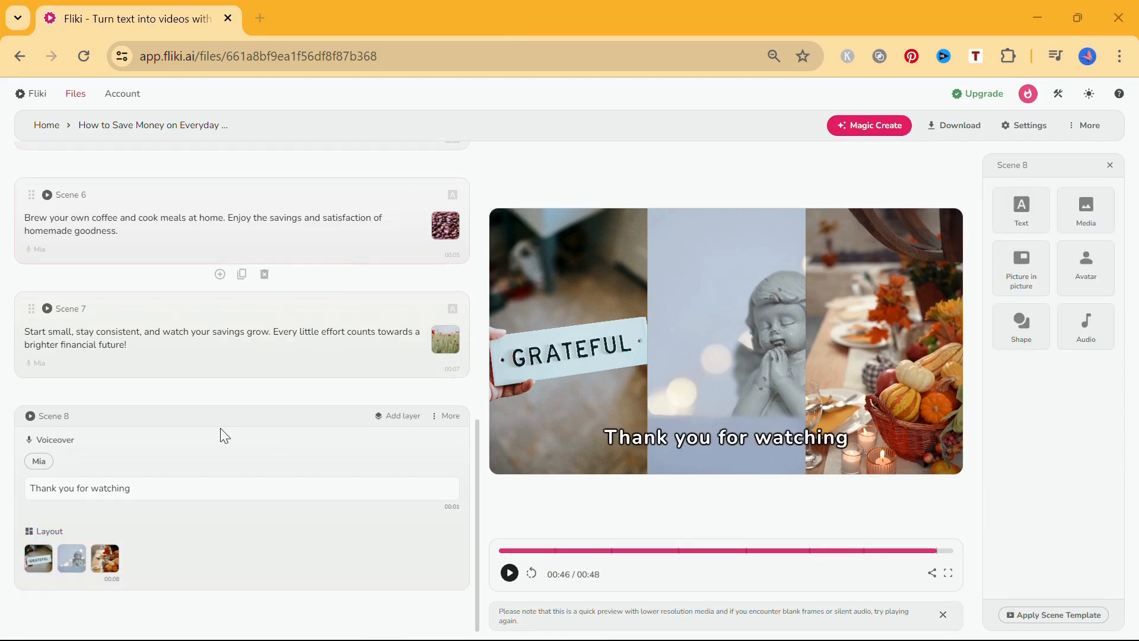
Return the Scene 8 layout to a single full-frame media item
left_click(106, 556)
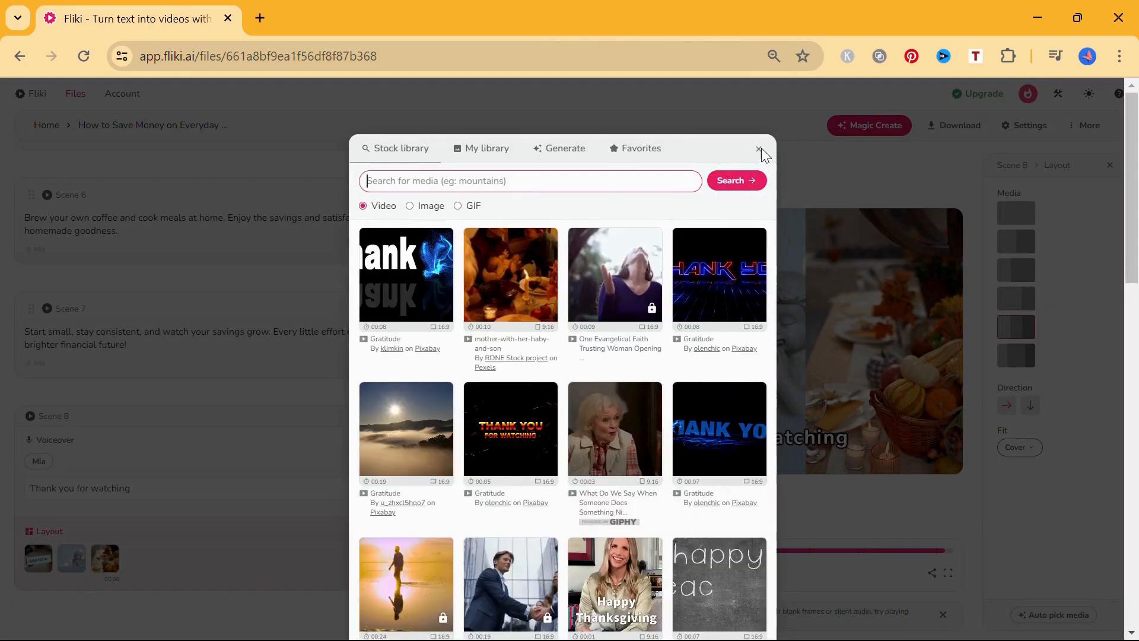
left_click(765, 149)
left_click(1016, 214)
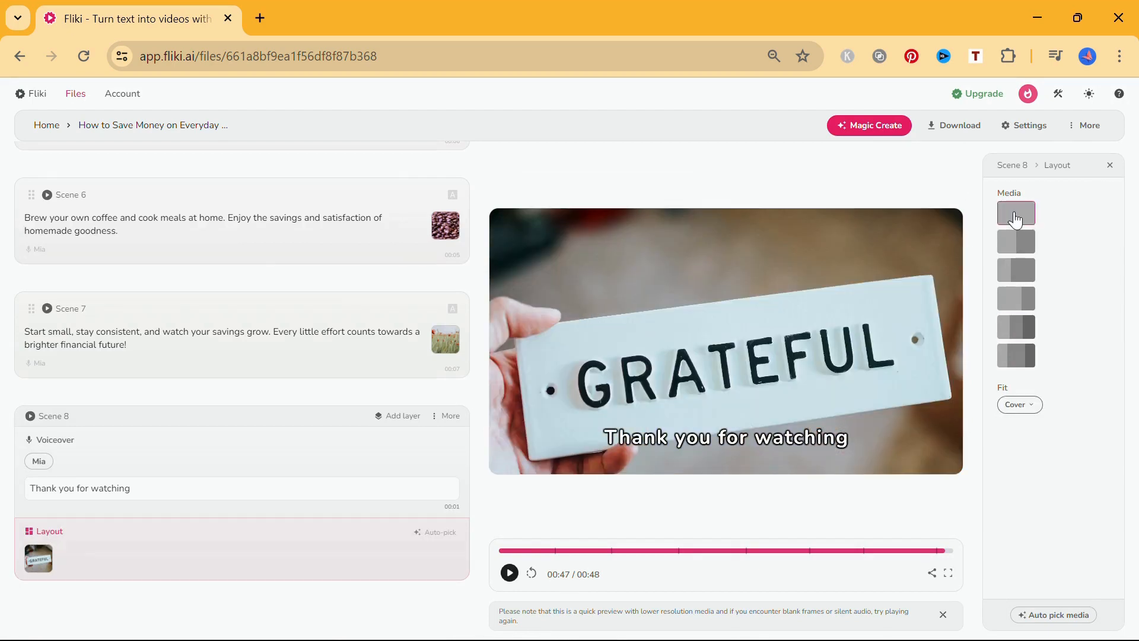
Start and confirm a new export of the video at 720p in mp4 format
left_click(963, 127)
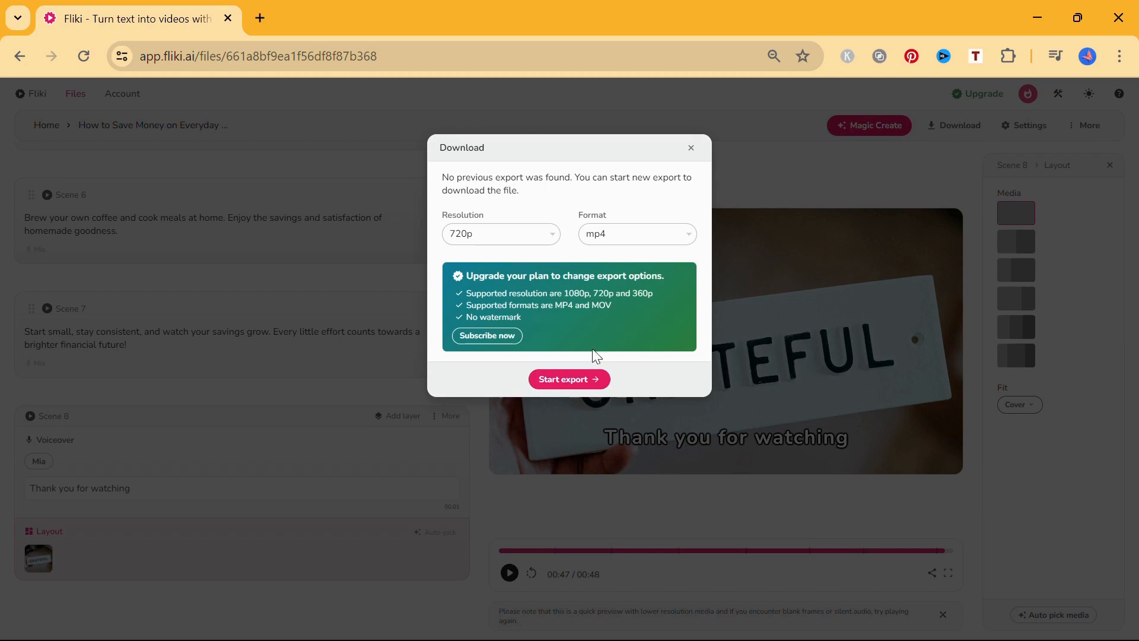
left_click(576, 383)
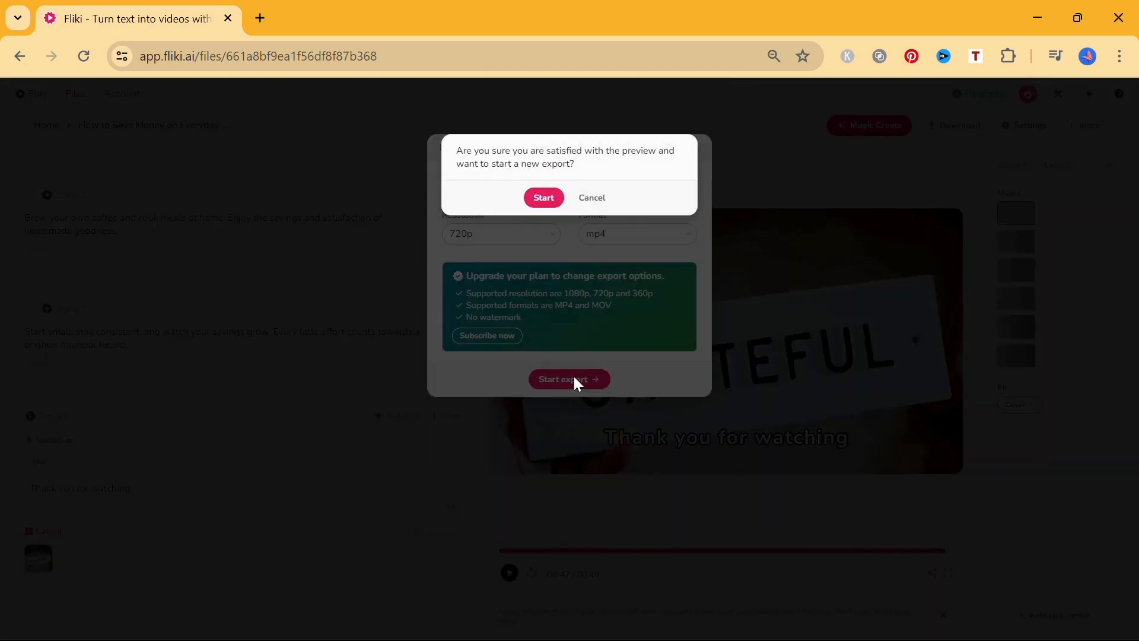
left_click(543, 198)
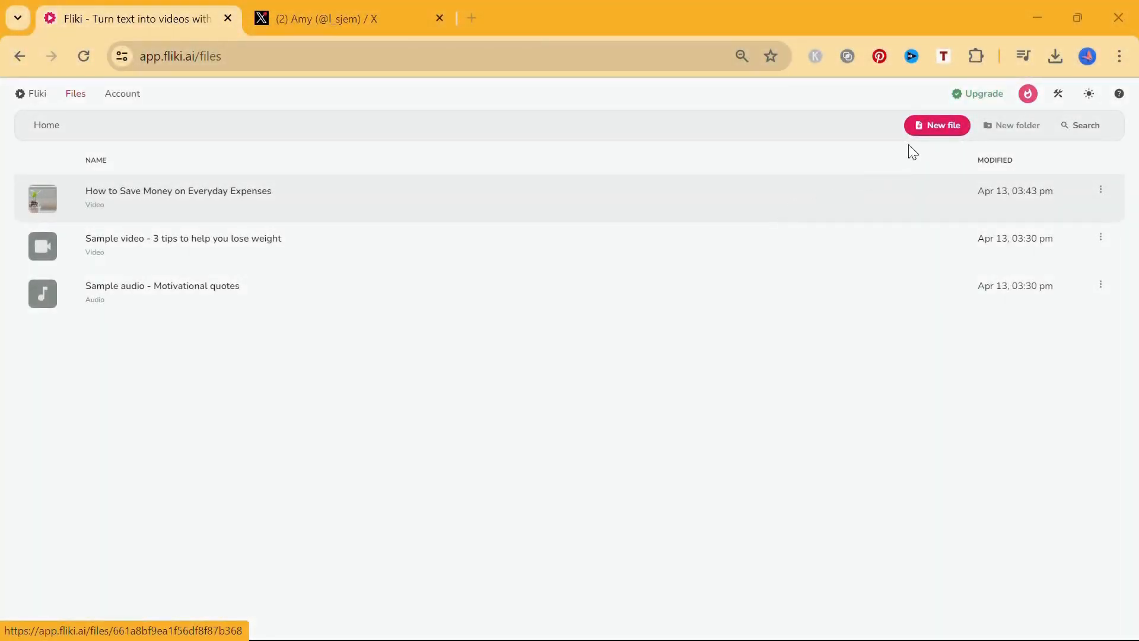
Create a new video file named tweet in Portrait (9:16) that starts with a Tweet
left_click(943, 125)
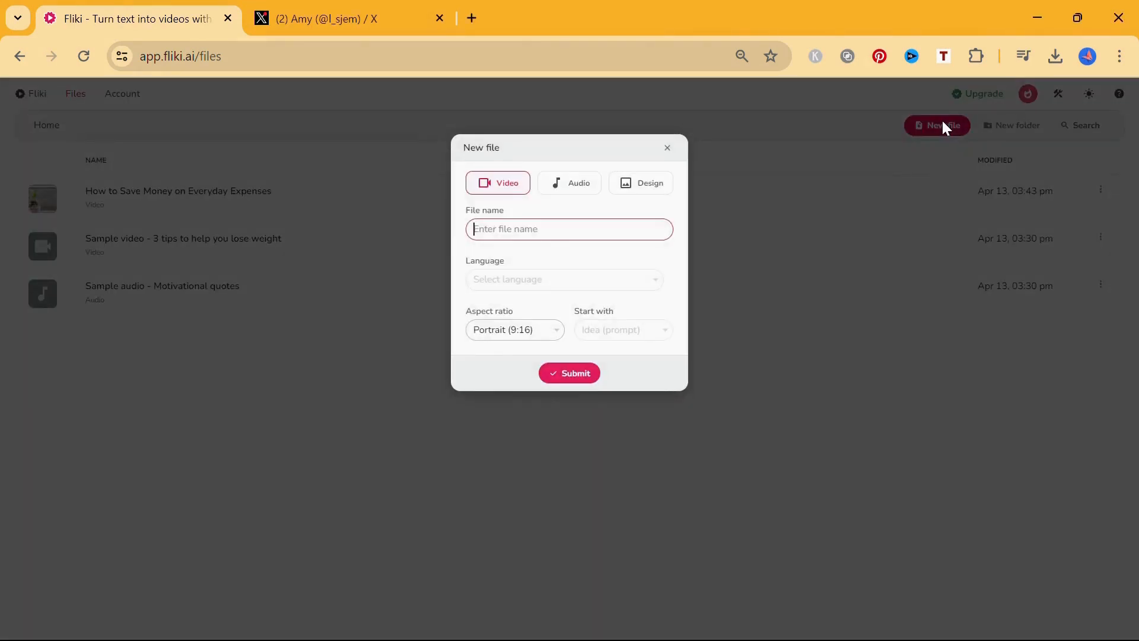
type("tweet")
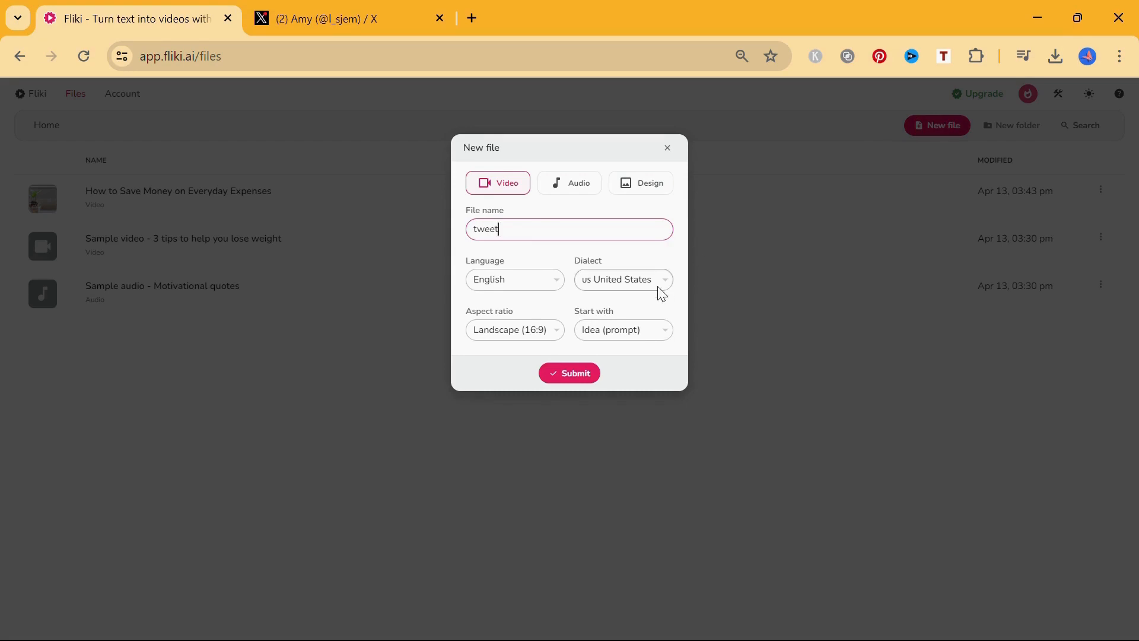
left_click(593, 334)
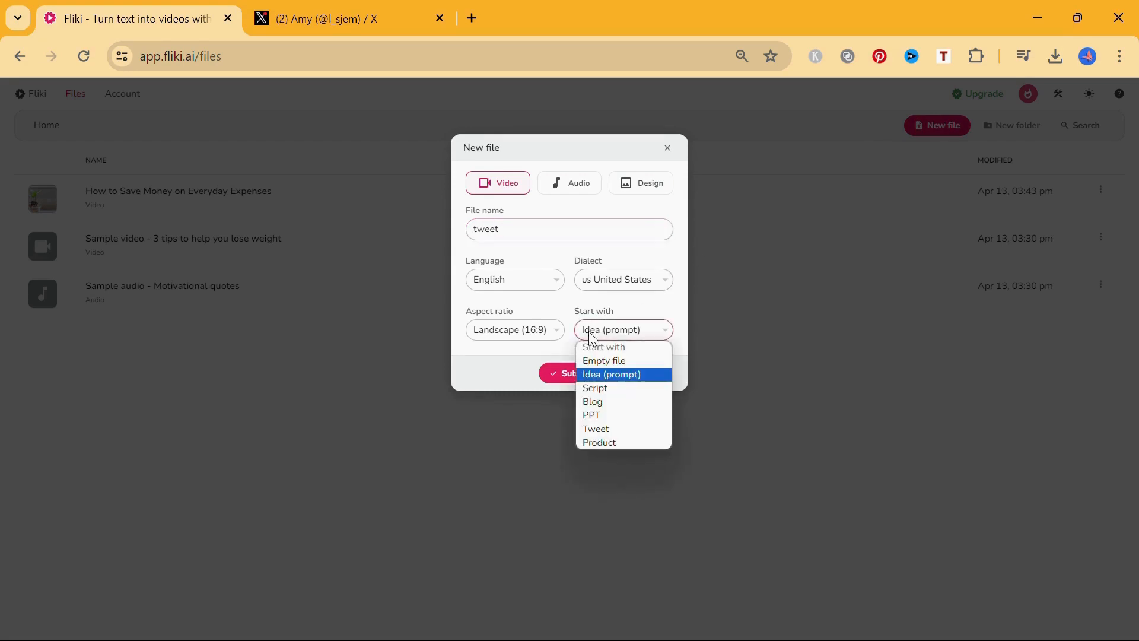
left_click(605, 430)
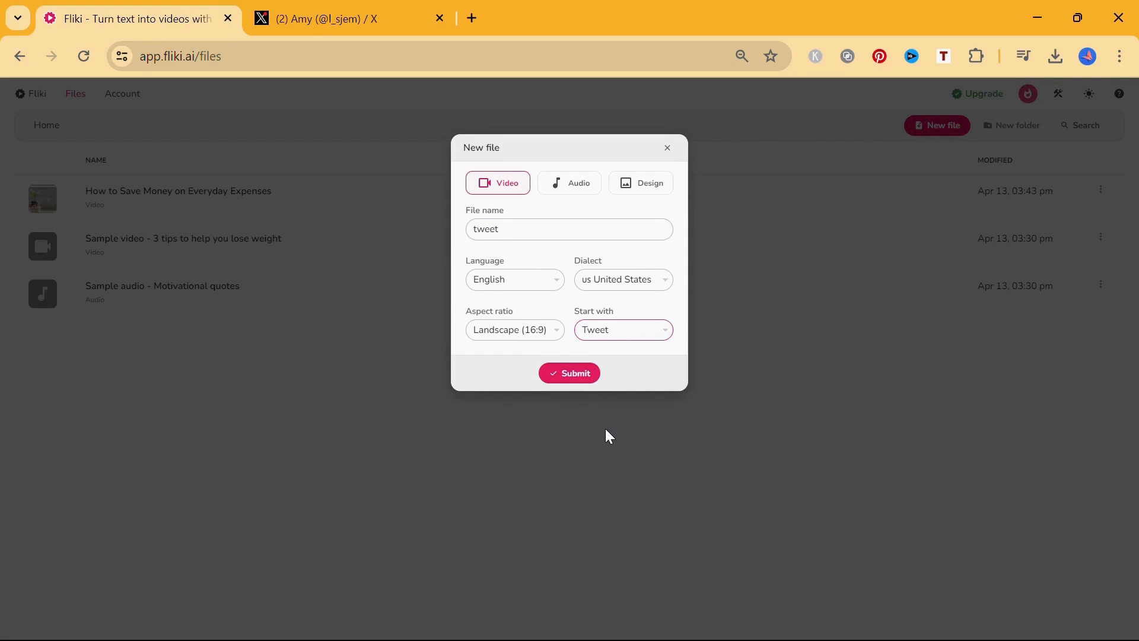
left_click(548, 331)
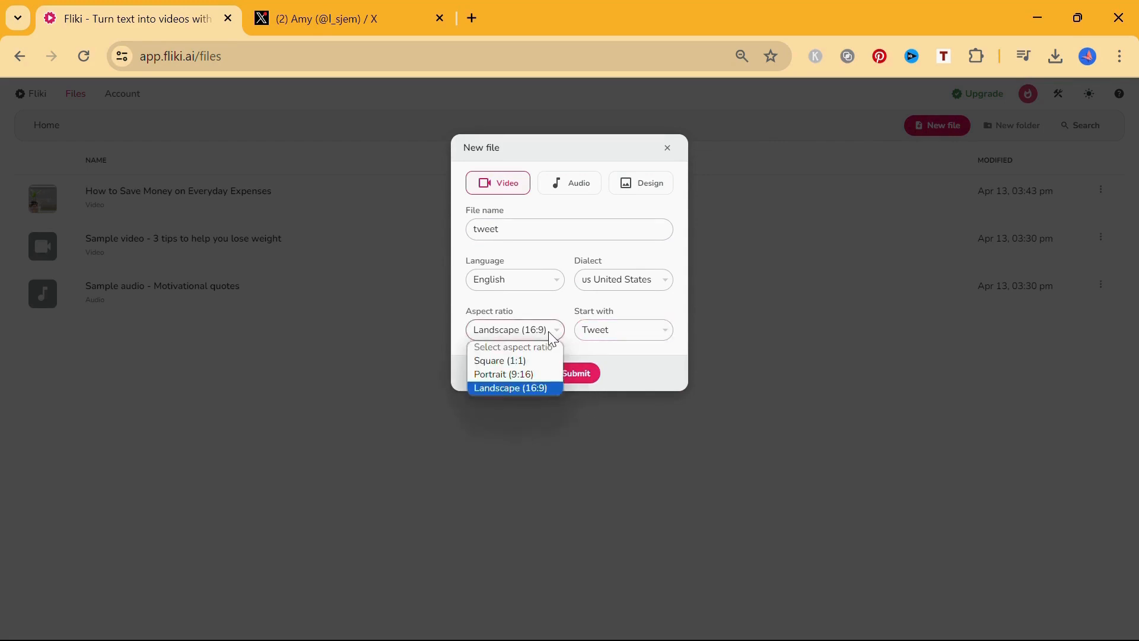
left_click(529, 375)
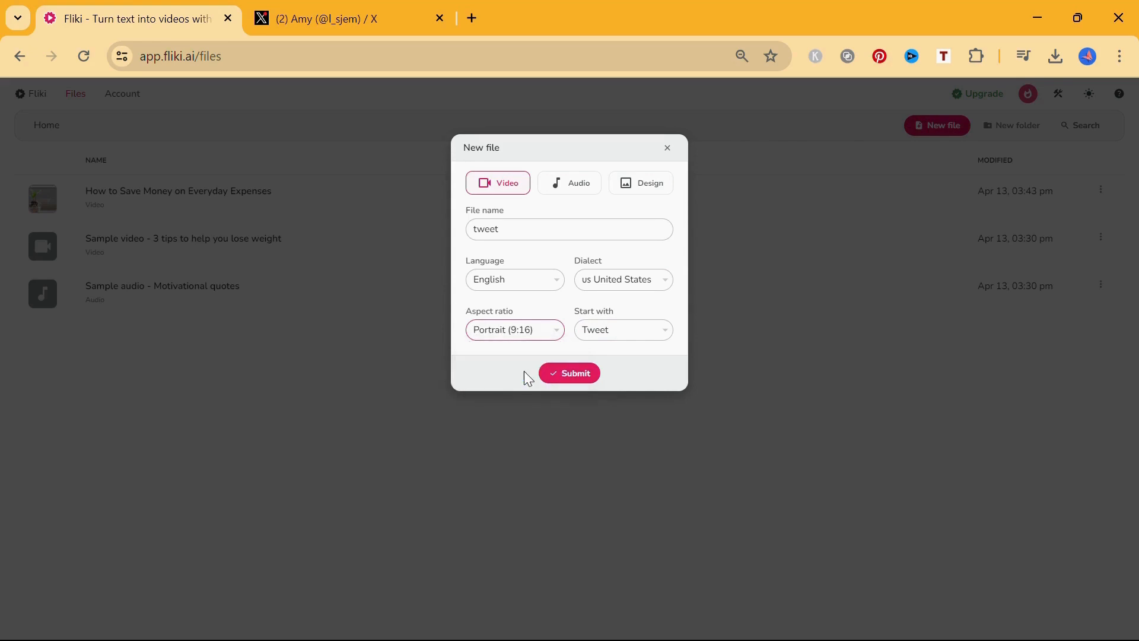
left_click(576, 373)
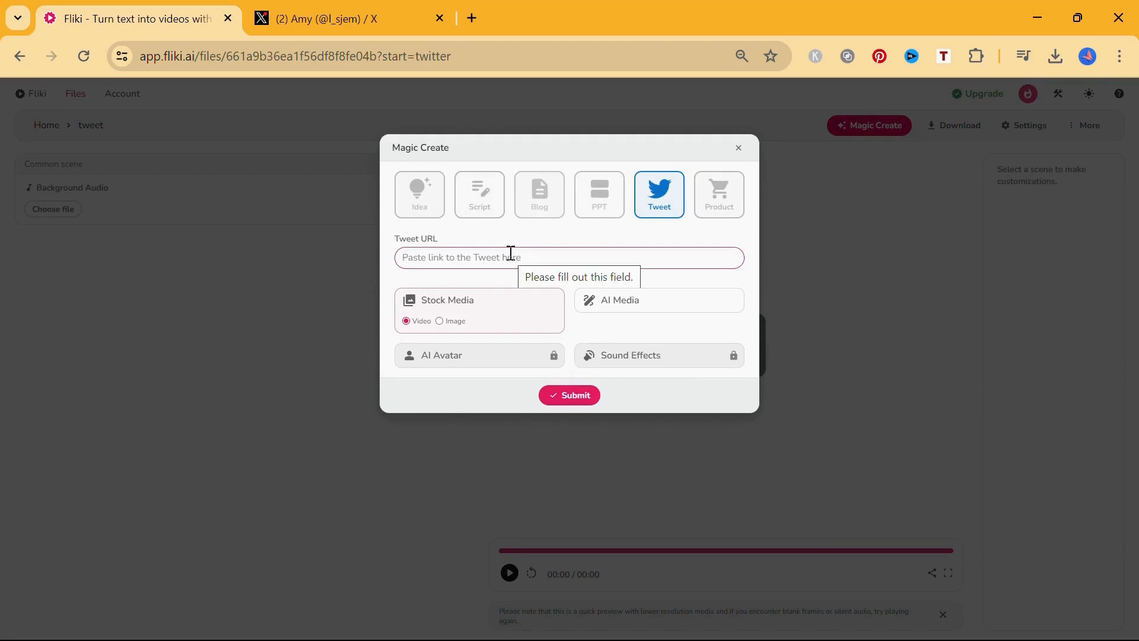
Copy the link of the Apr 11 post about making money with AI from X and generate the Fliki video from it with stock video media
key("ctrl+Tab")
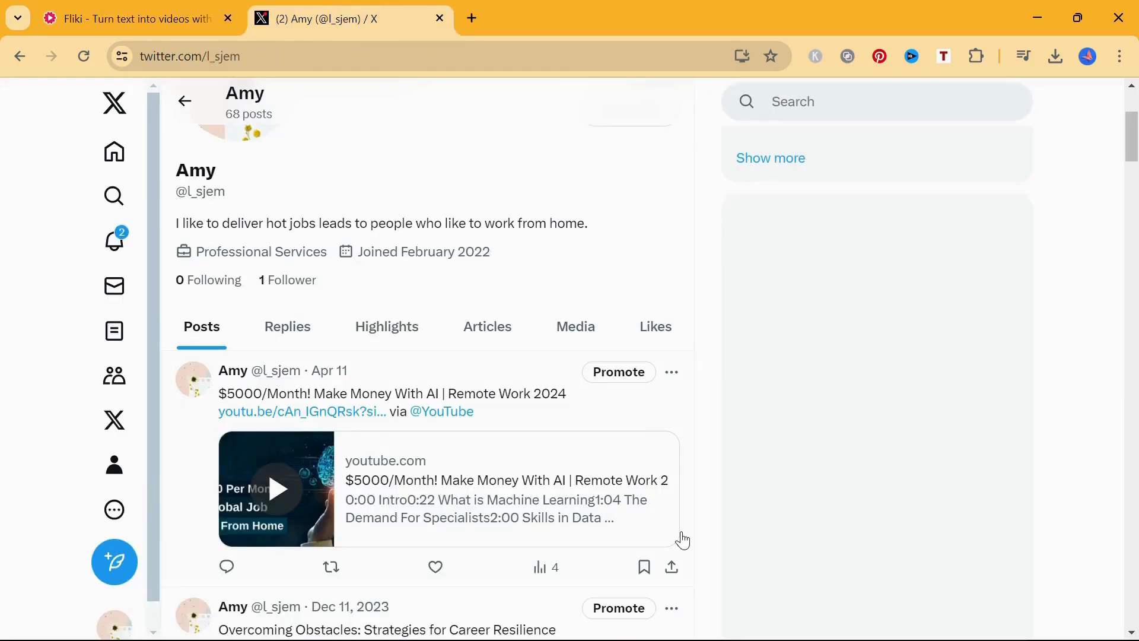
left_click(672, 566)
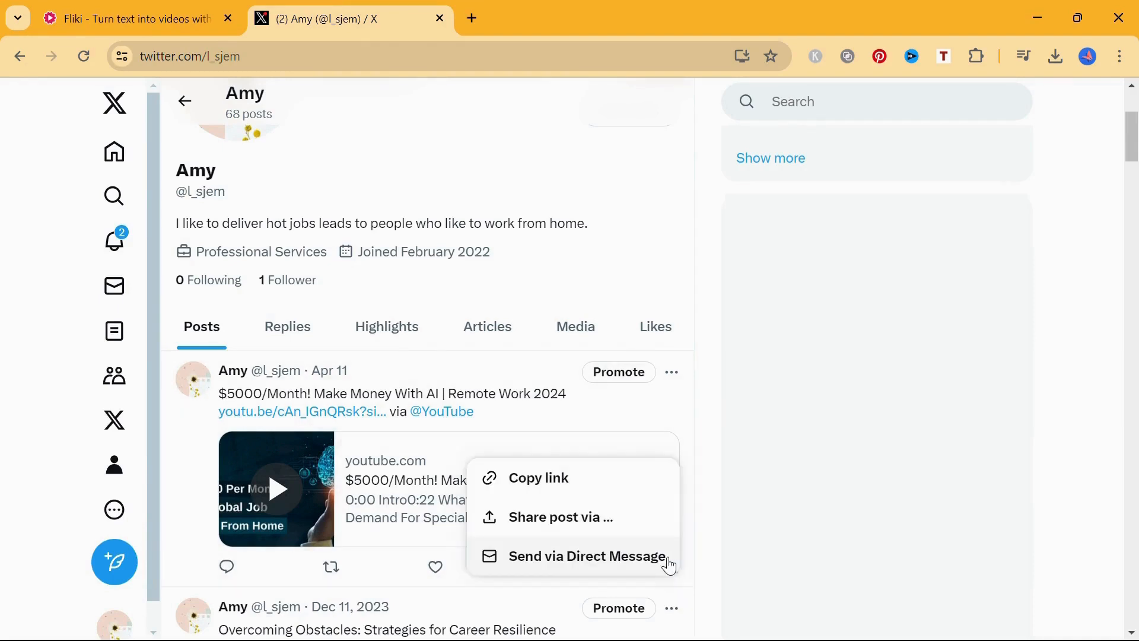
left_click(574, 484)
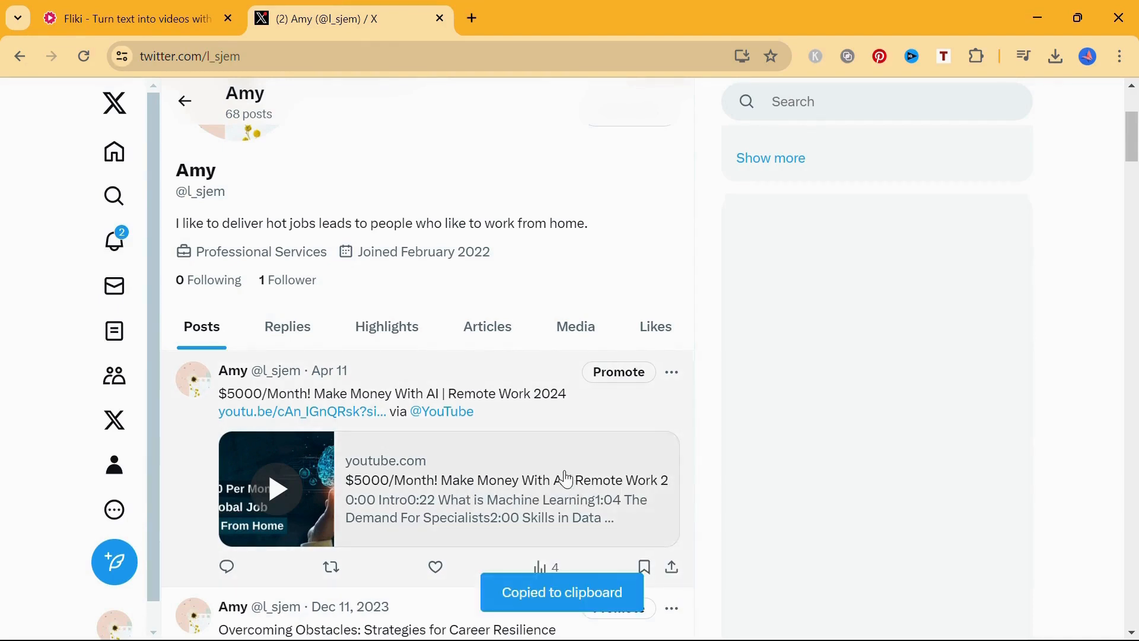
left_click(144, 20)
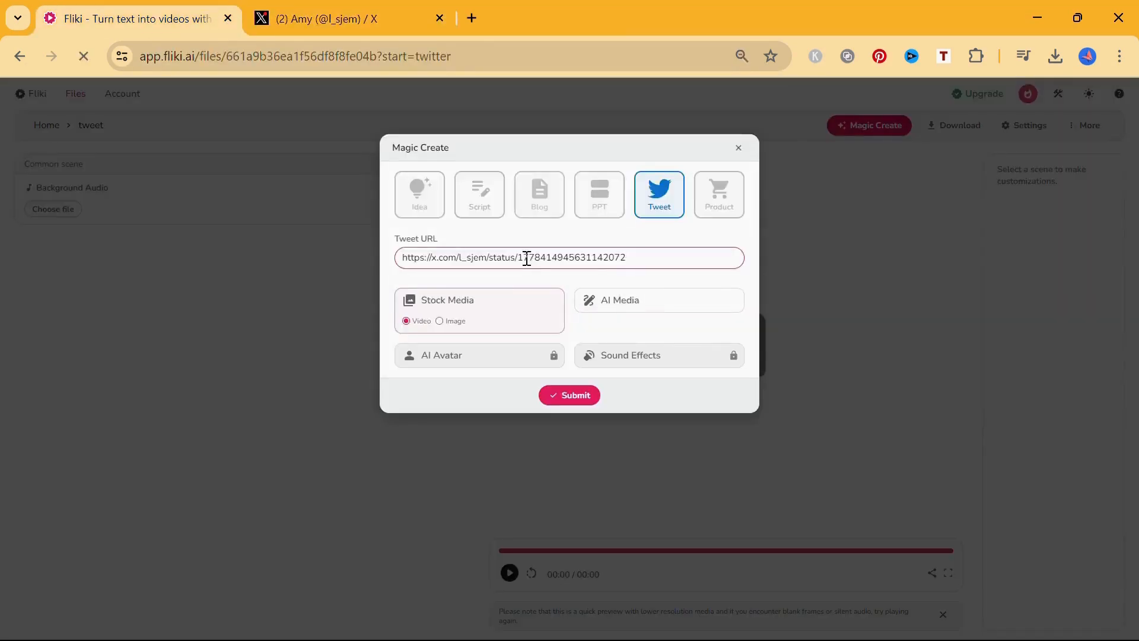
left_click(571, 397)
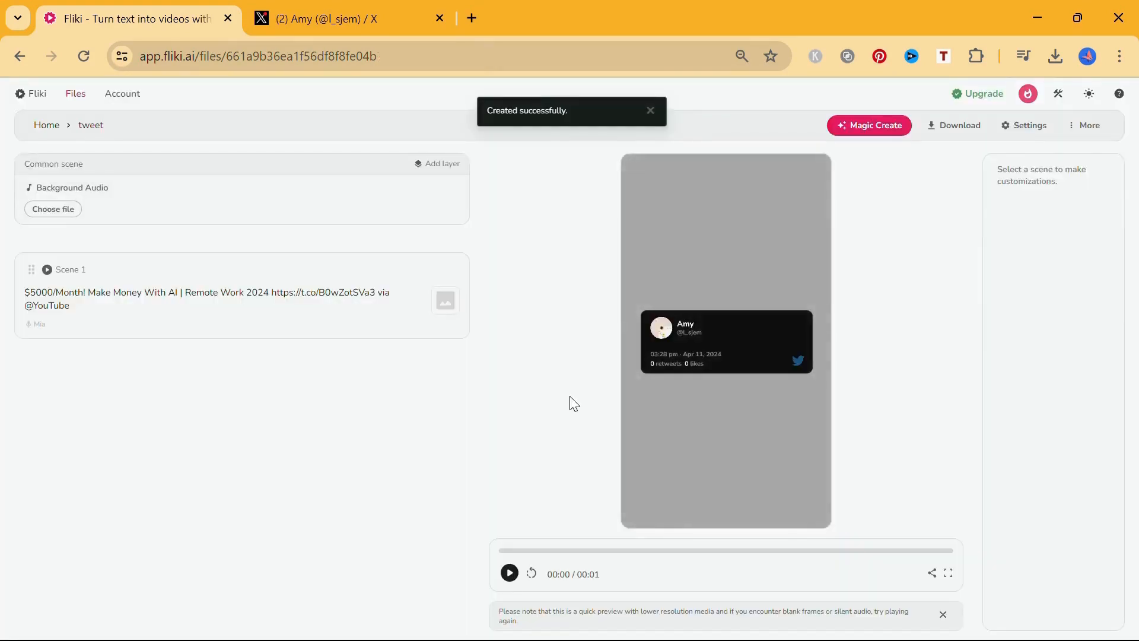
Set the background audio to the stock track Reflections and fill Scene 1 with the stock robot-pointing image from a "make money with ai" search
left_click(53, 209)
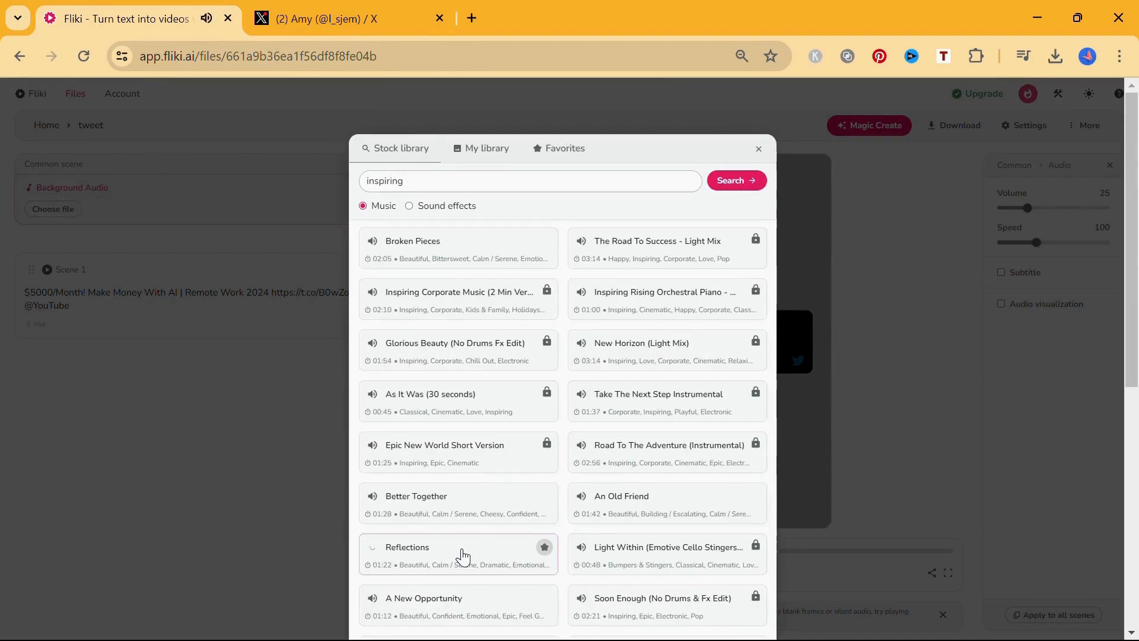
left_click(462, 554)
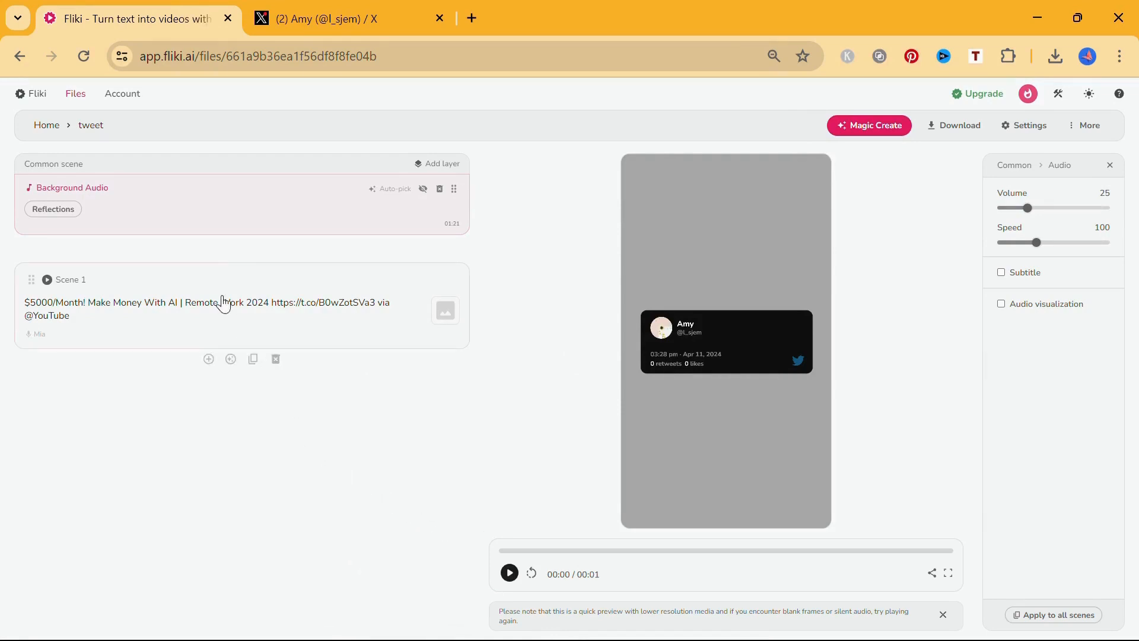
left_click(449, 312)
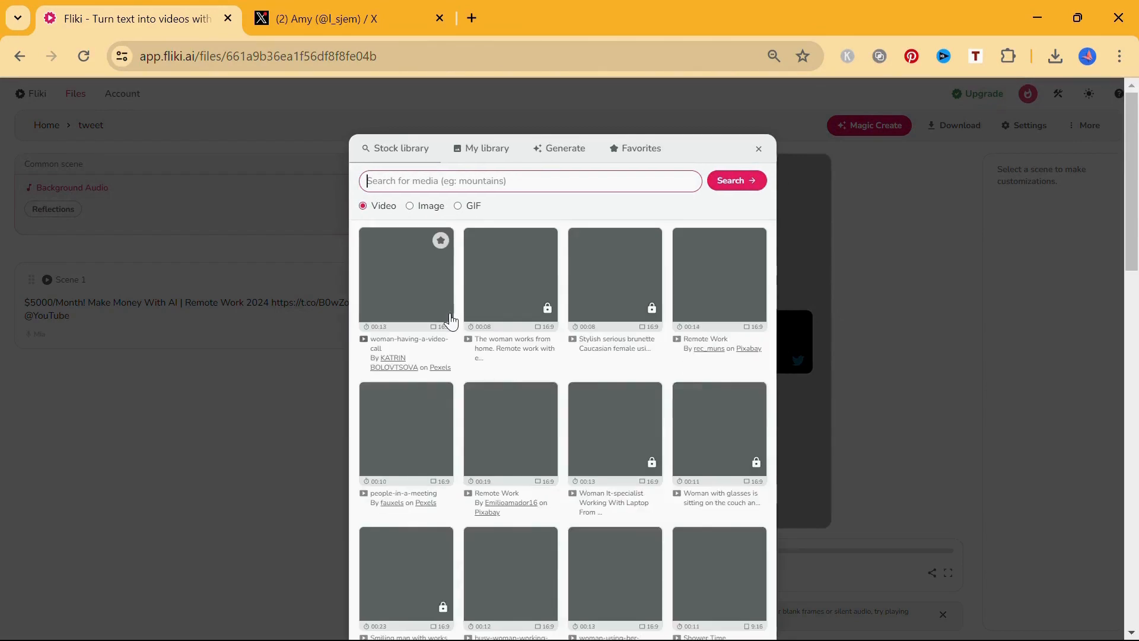
left_click(410, 206)
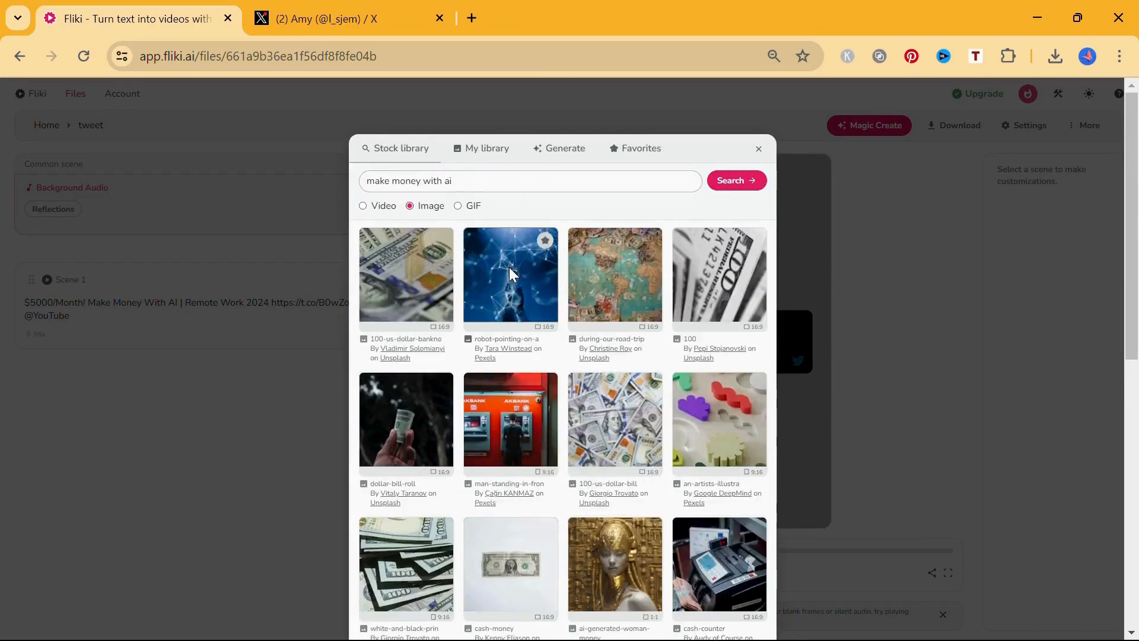
left_click(509, 267)
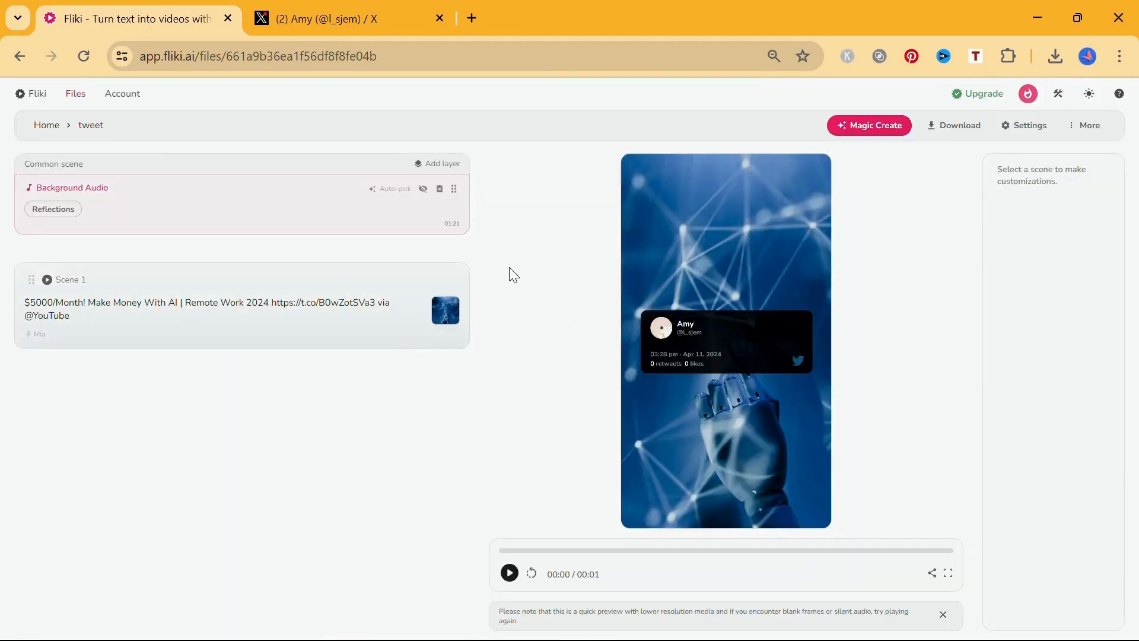
left_click(209, 304)
left_click(63, 344)
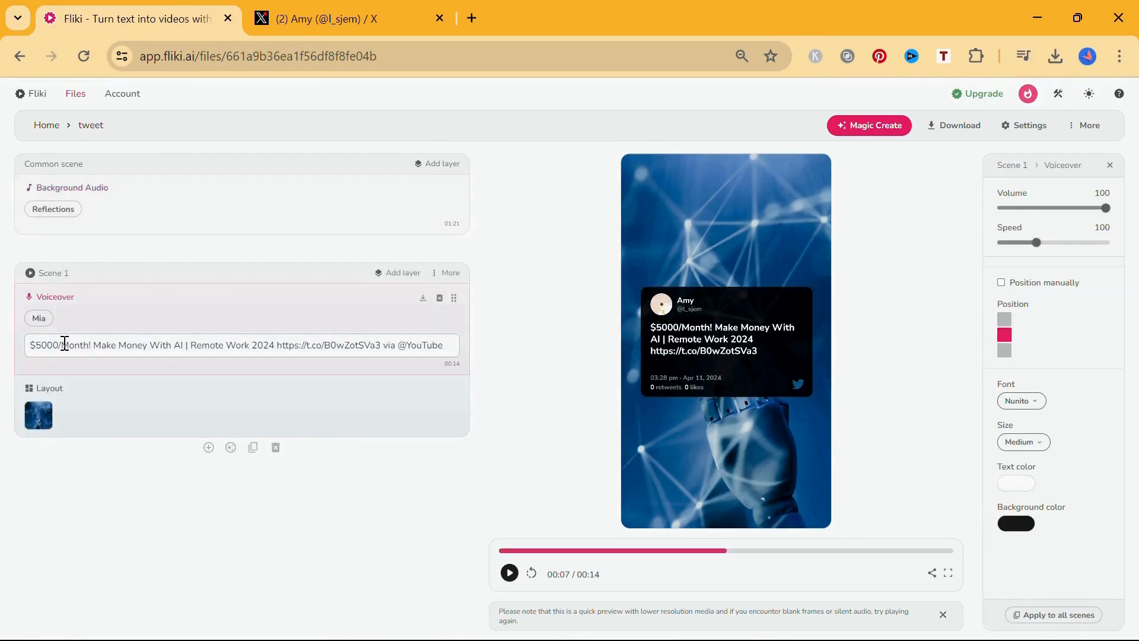
type("Per")
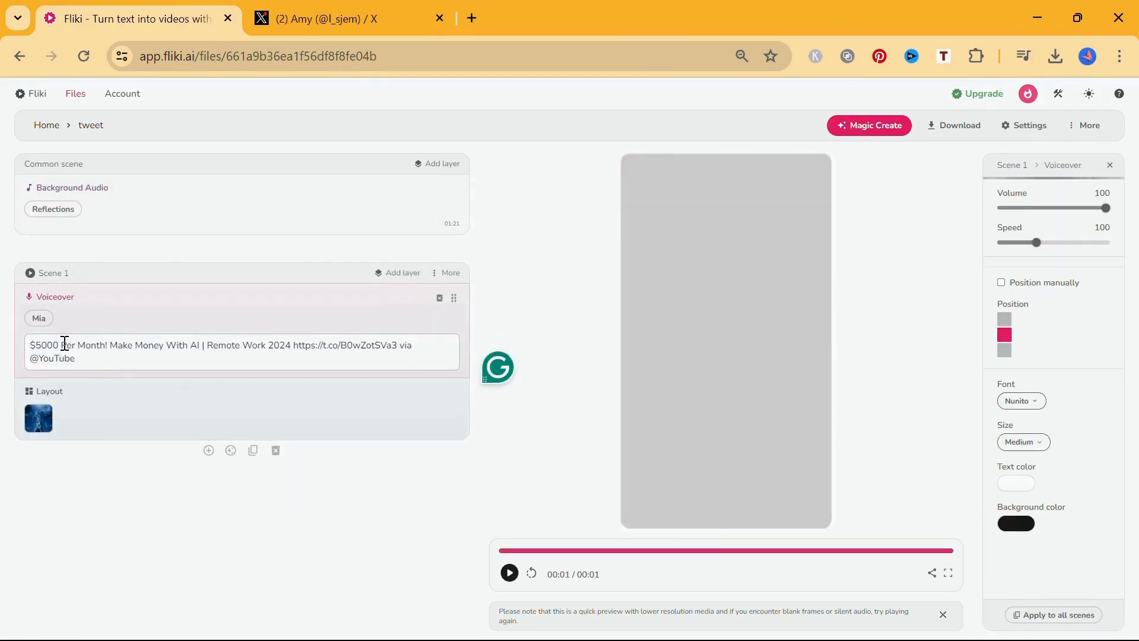
left_click_drag(293, 345, 328, 358)
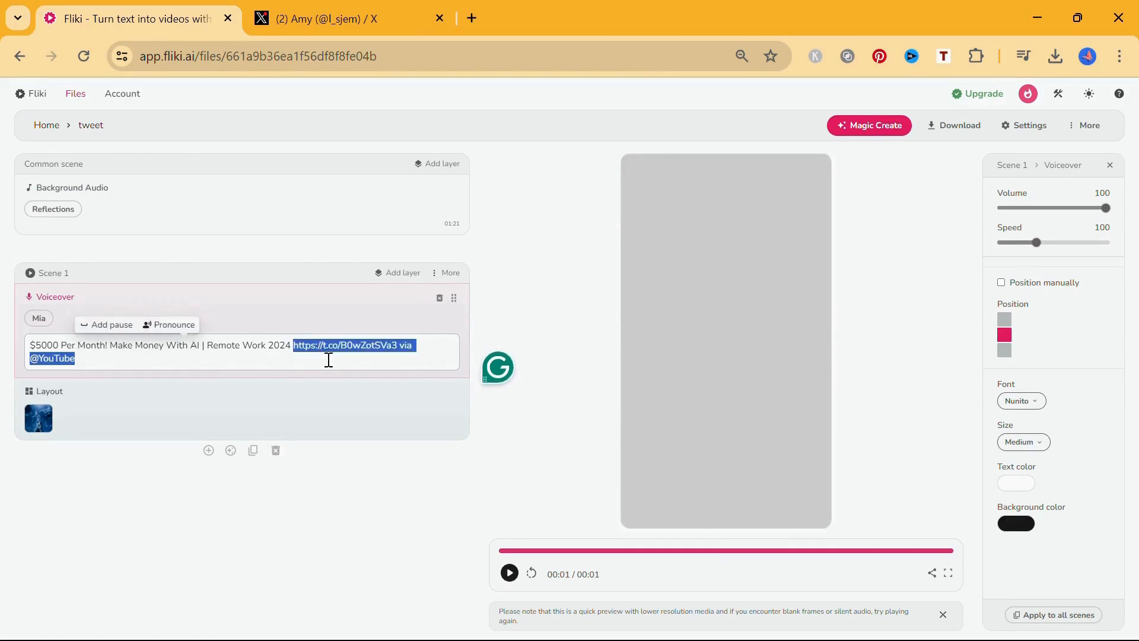
key("BackSpace")
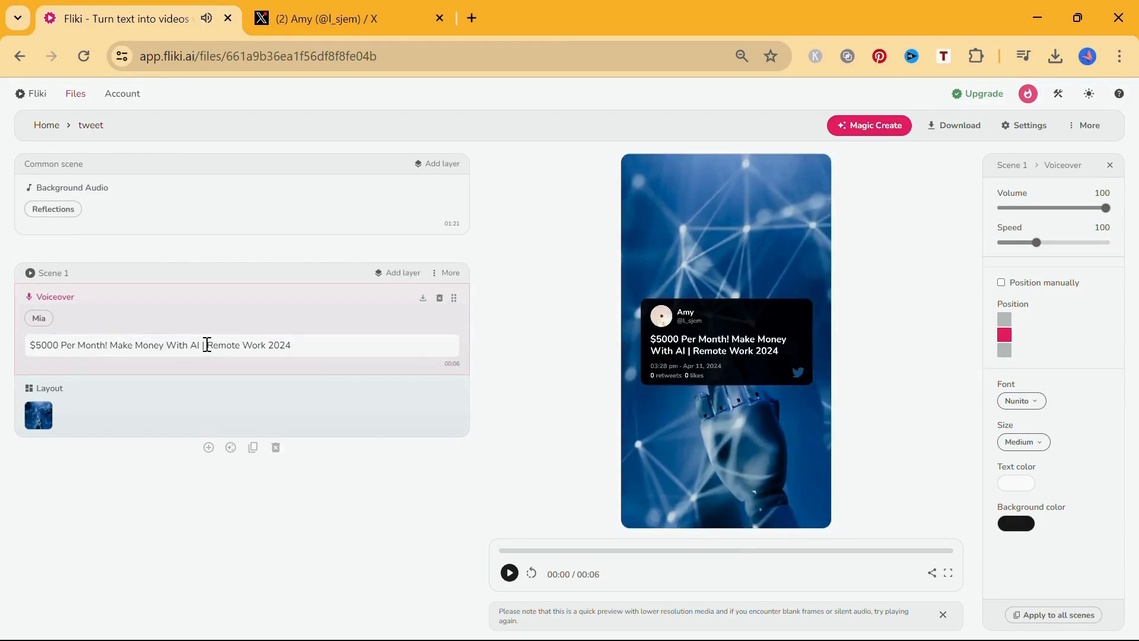
Replace the vertical bar after "Make Money With AI" with a period and delete "Remote Work" from the Scene 1 voiceover
left_click(207, 345)
type(".")
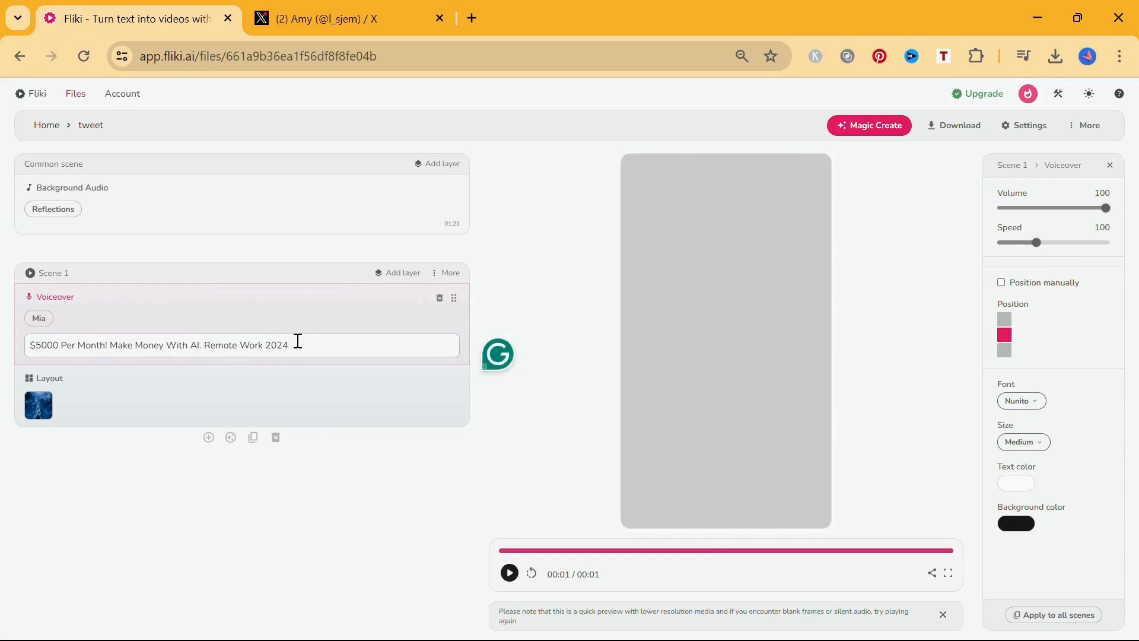
key("Delete")
key("Delete")
key("Delete")
key("Delete")
key("Delete")
key("Delete")
key("Delete")
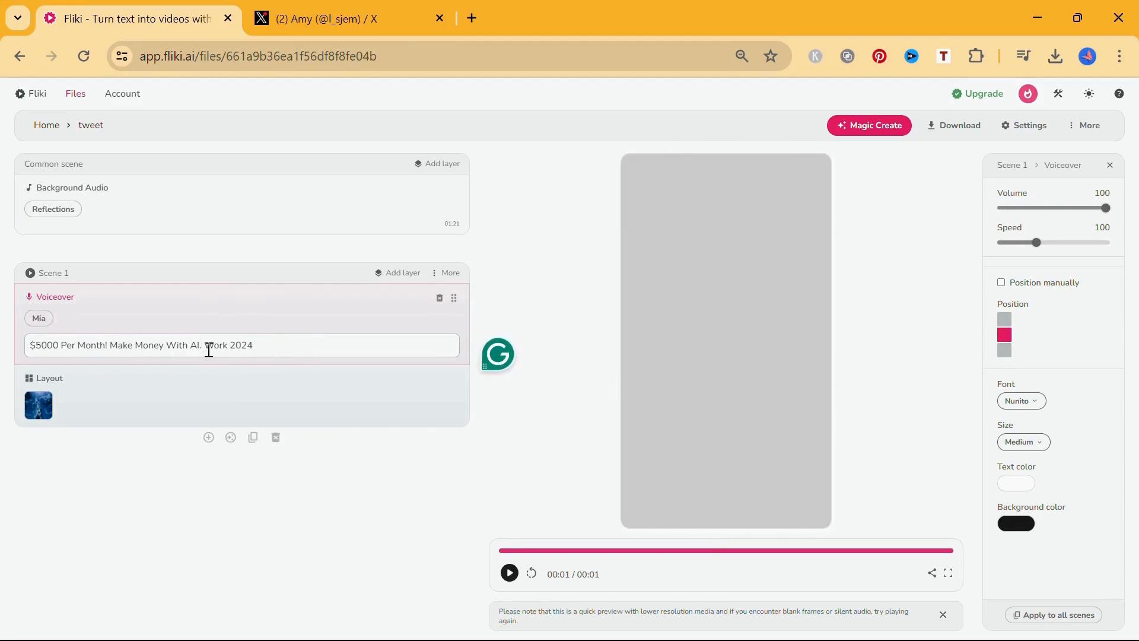
key("BackSpace")
key("Delete")
key("Delete")
key("Delete")
key("Delete")
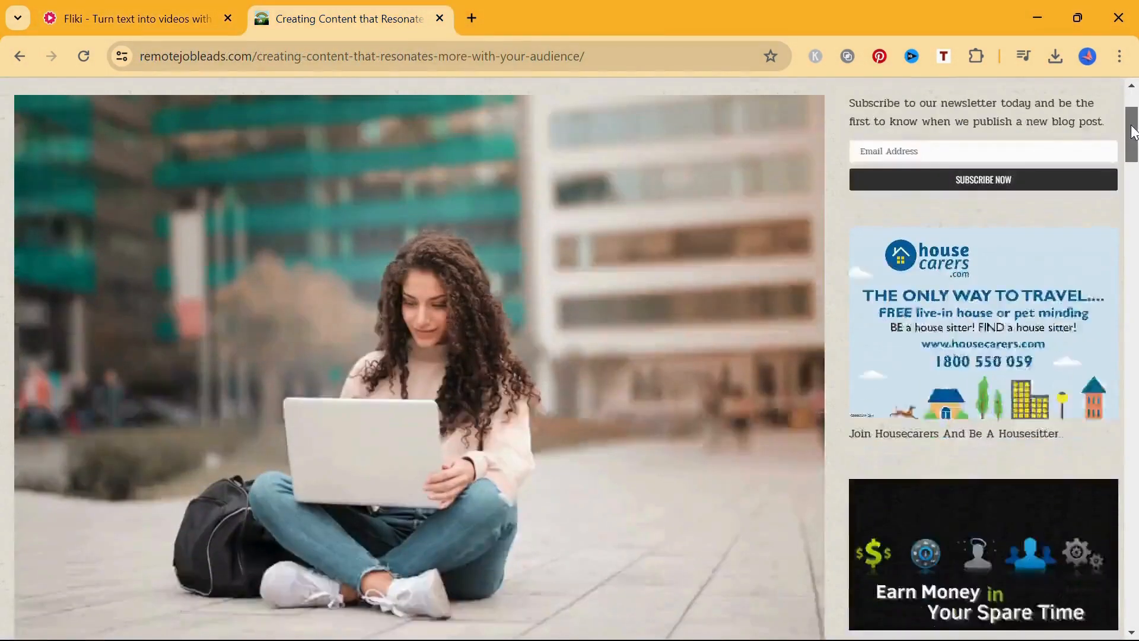
Look through the blog article "Creating Content that Resonates More With Your Audience" on remotejobleads.com
left_click_drag(1132, 131, 1132, 142)
scroll(1132, 143, "down", 6)
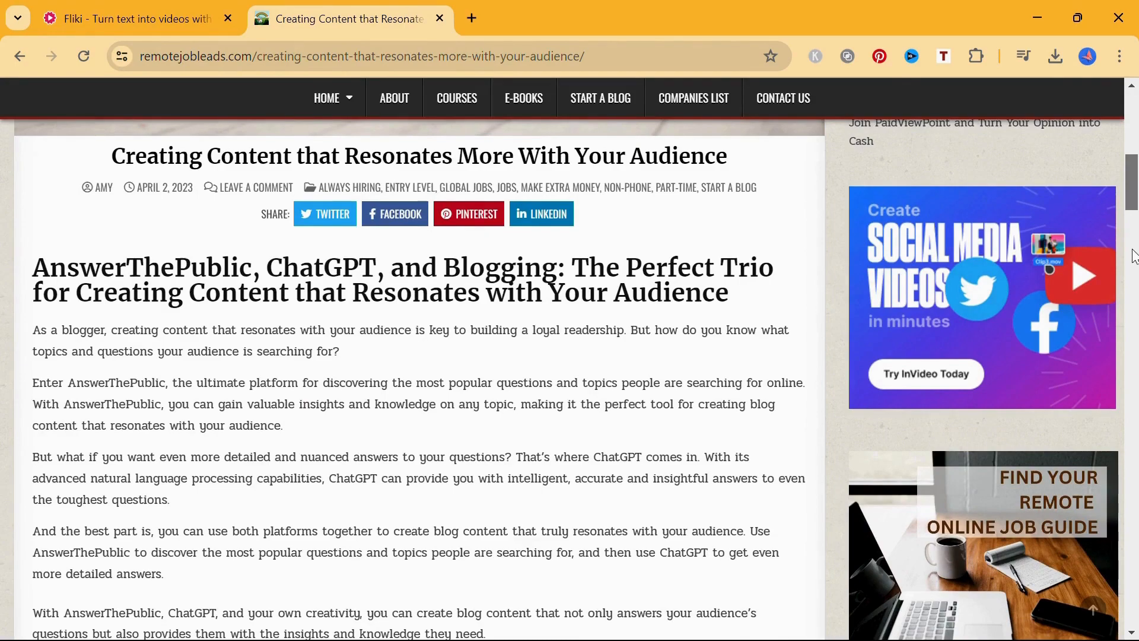
scroll(1131, 243, "down", 2)
left_click_drag(1131, 207, 1125, 307)
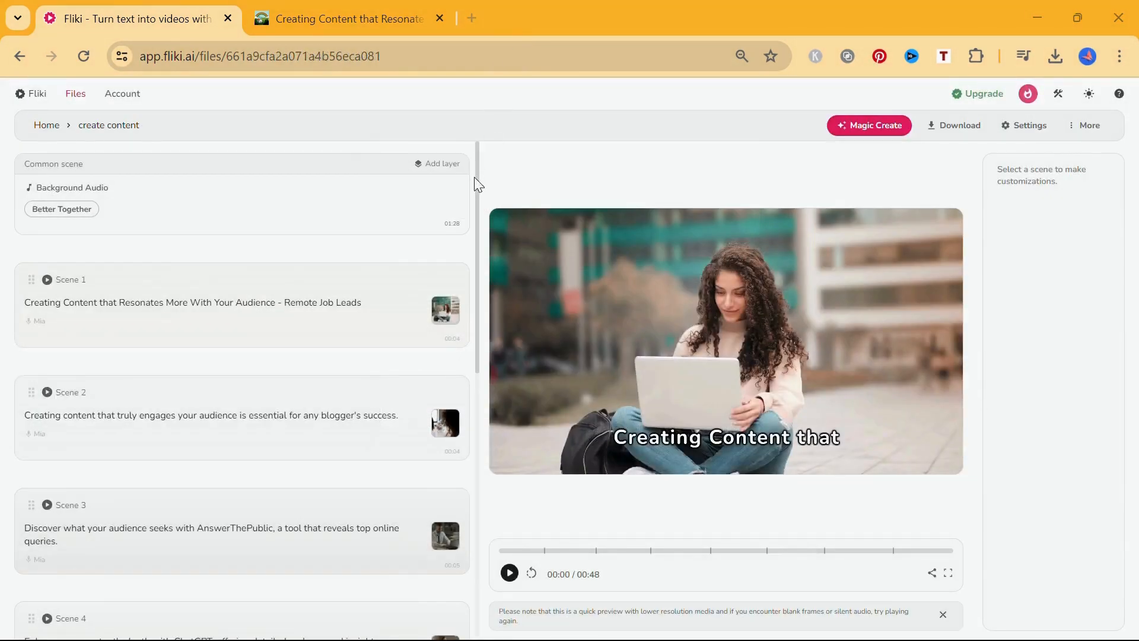
Review the scenes of the create content video in Fliki and switch back to the source blog article
left_click_drag(476, 184, 470, 458)
left_click(354, 13)
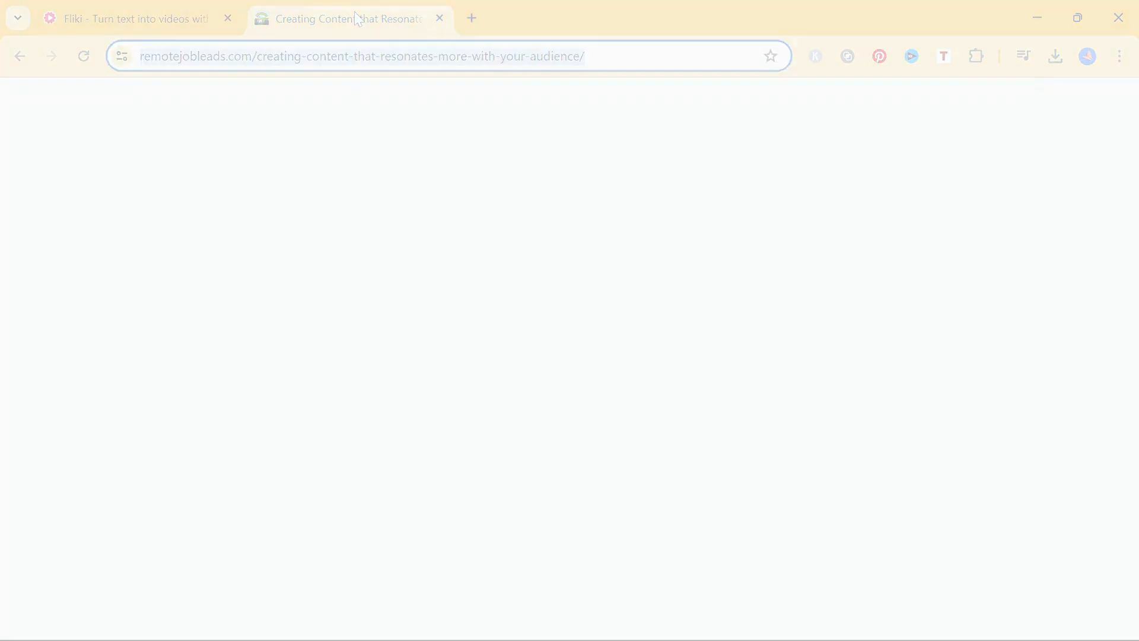